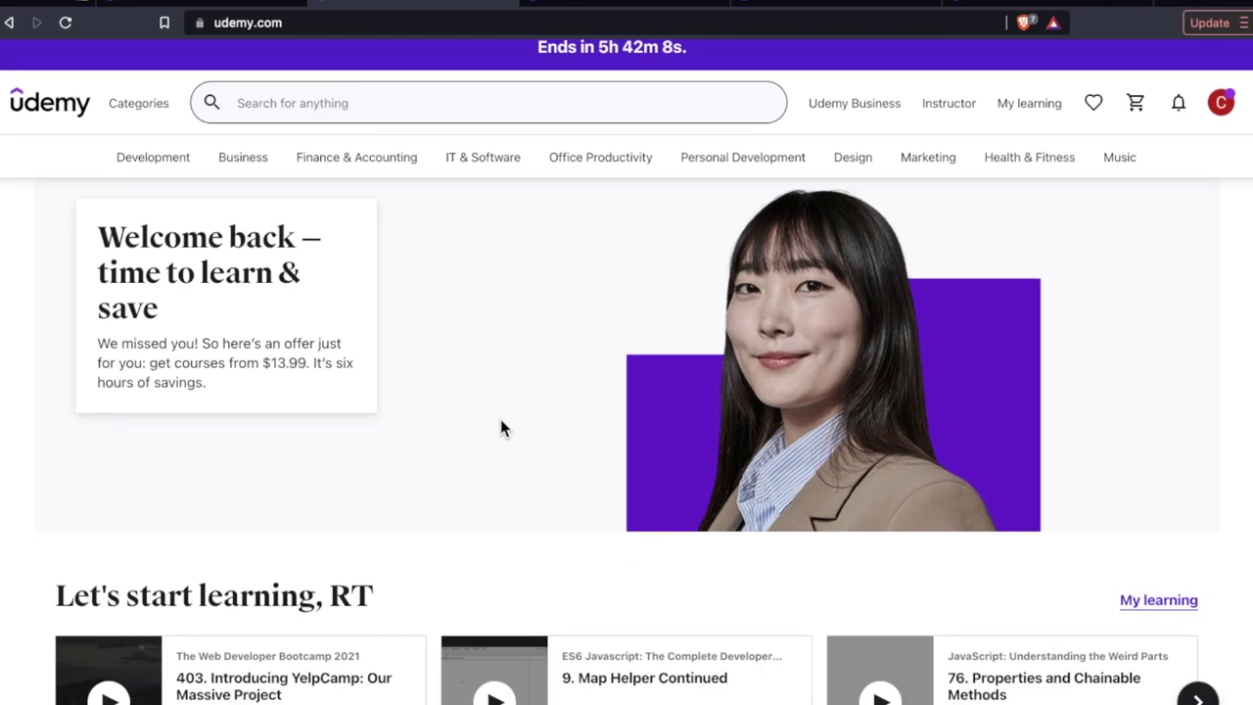
scroll(501, 428, "down", 5)
scroll(500, 427, "down", 5)
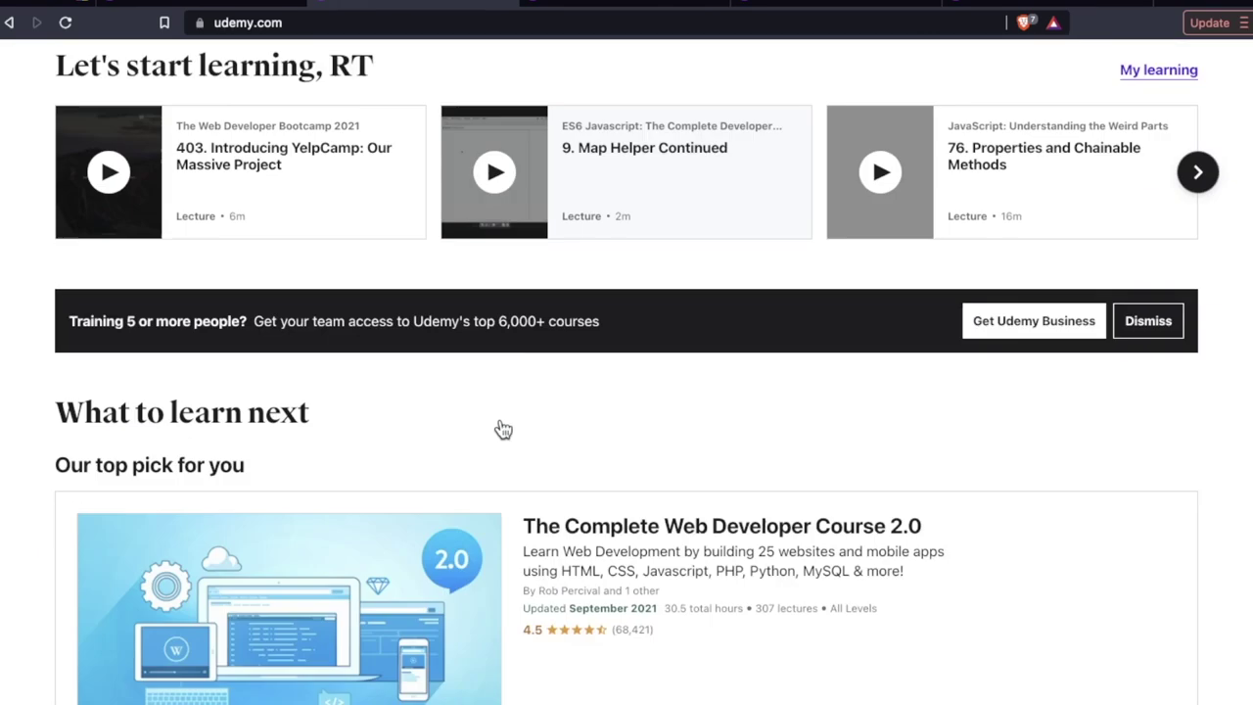
scroll(996, 452, "down", 1)
scroll(996, 453, "down", 5)
scroll(996, 453, "down", 2)
scroll(996, 452, "down", 4)
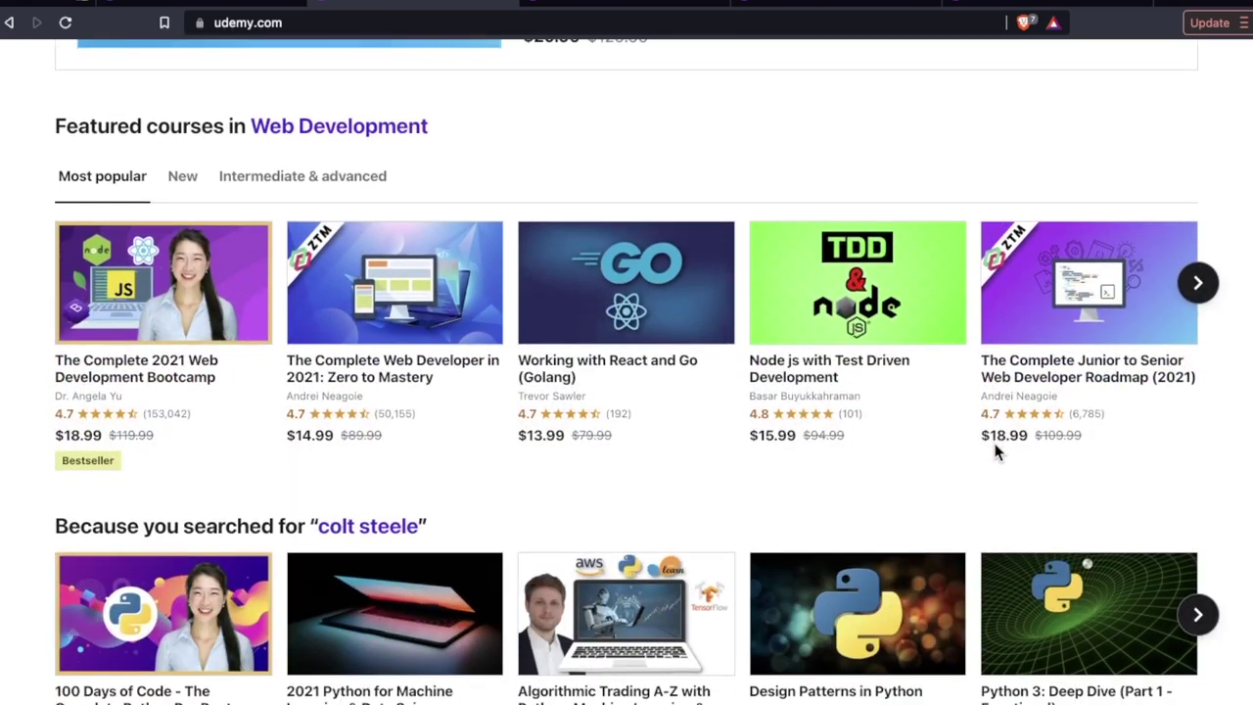
scroll(995, 452, "down", 2)
scroll(996, 452, "down", 3)
scroll(996, 452, "down", 3)
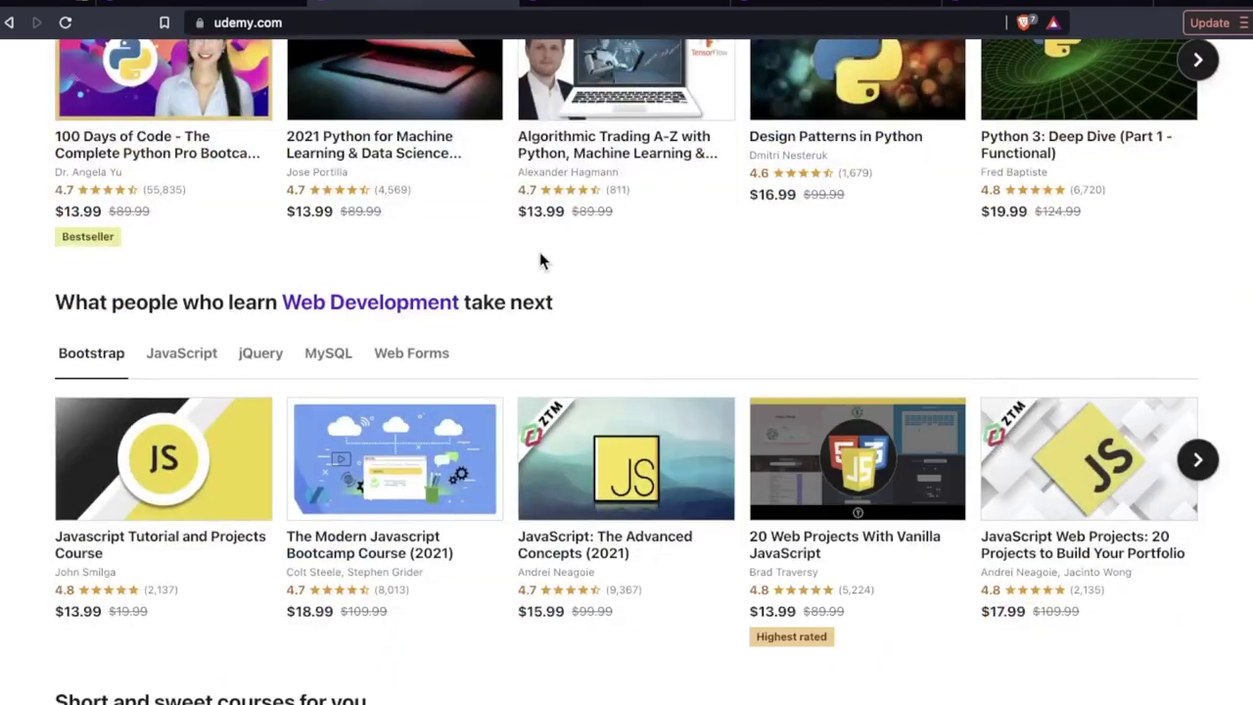
Switch to The Web Developer Bootcamp 2021 course page tab
left_click(612, 7)
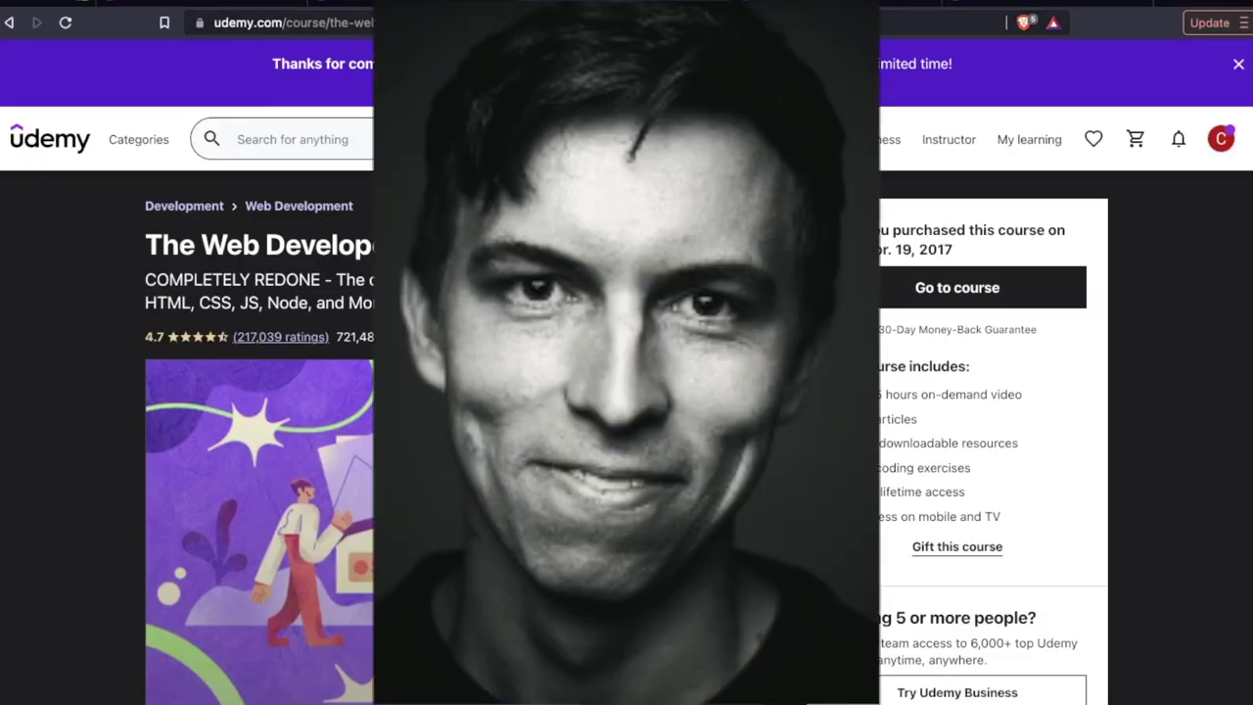
Flip repeatedly between the Zero to Mastery, Complete 2021 and Web Developer Bootcamp 2021 pages
left_click(763, 6)
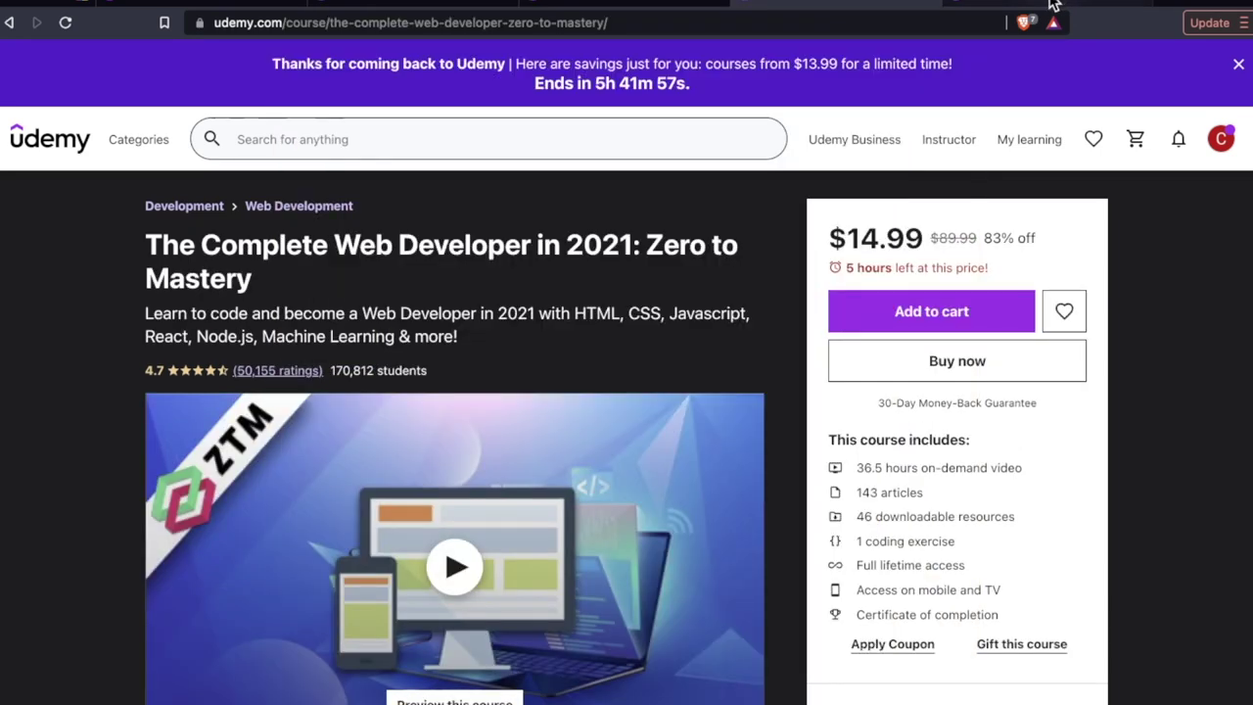
left_click(612, 7)
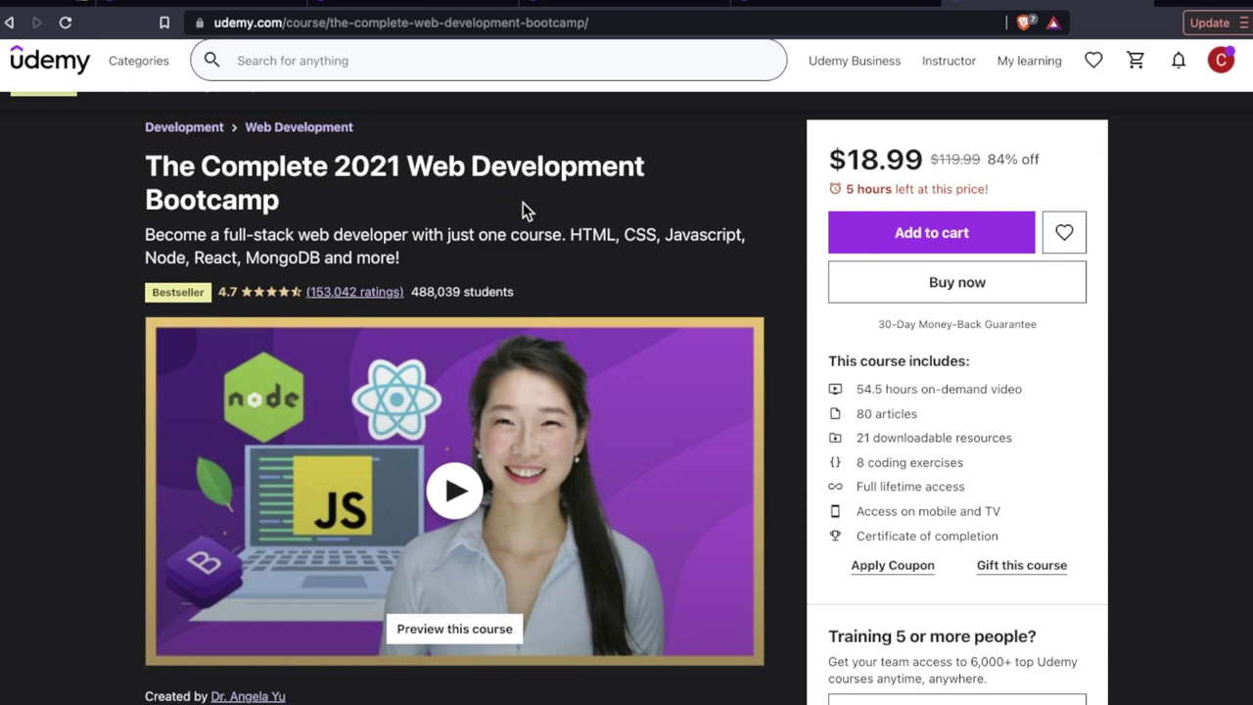
left_click(635, 3)
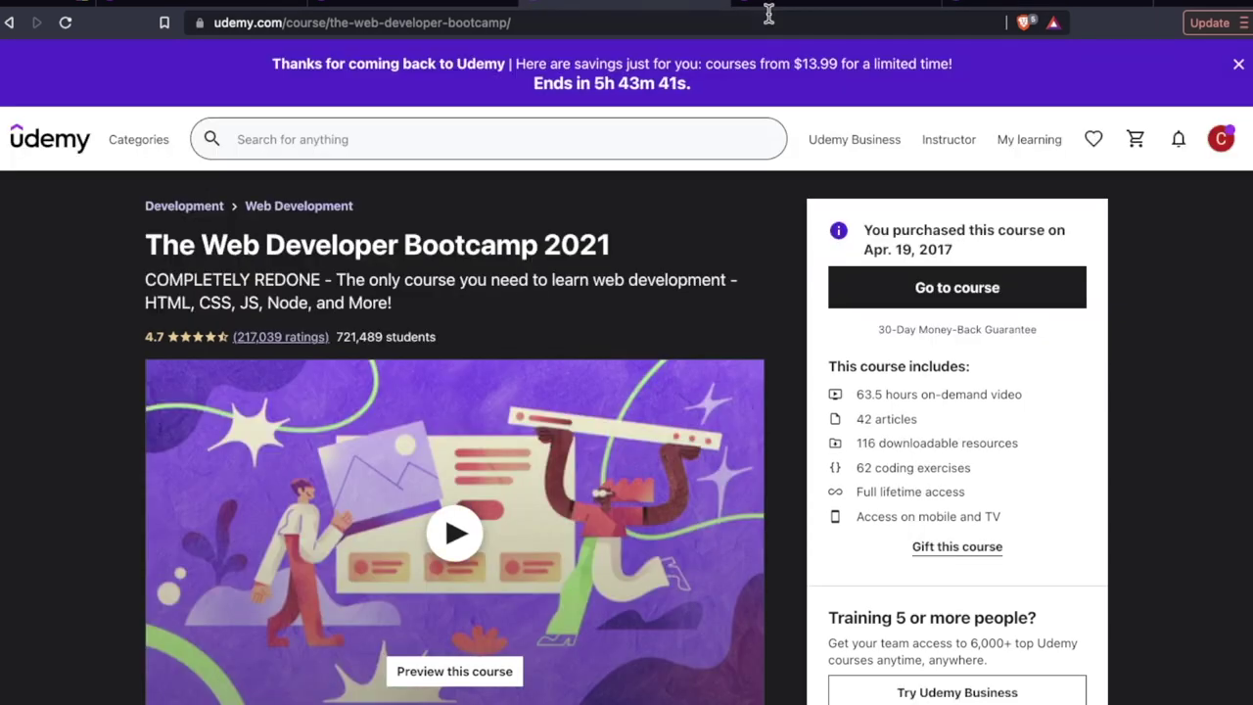
left_click(802, 4)
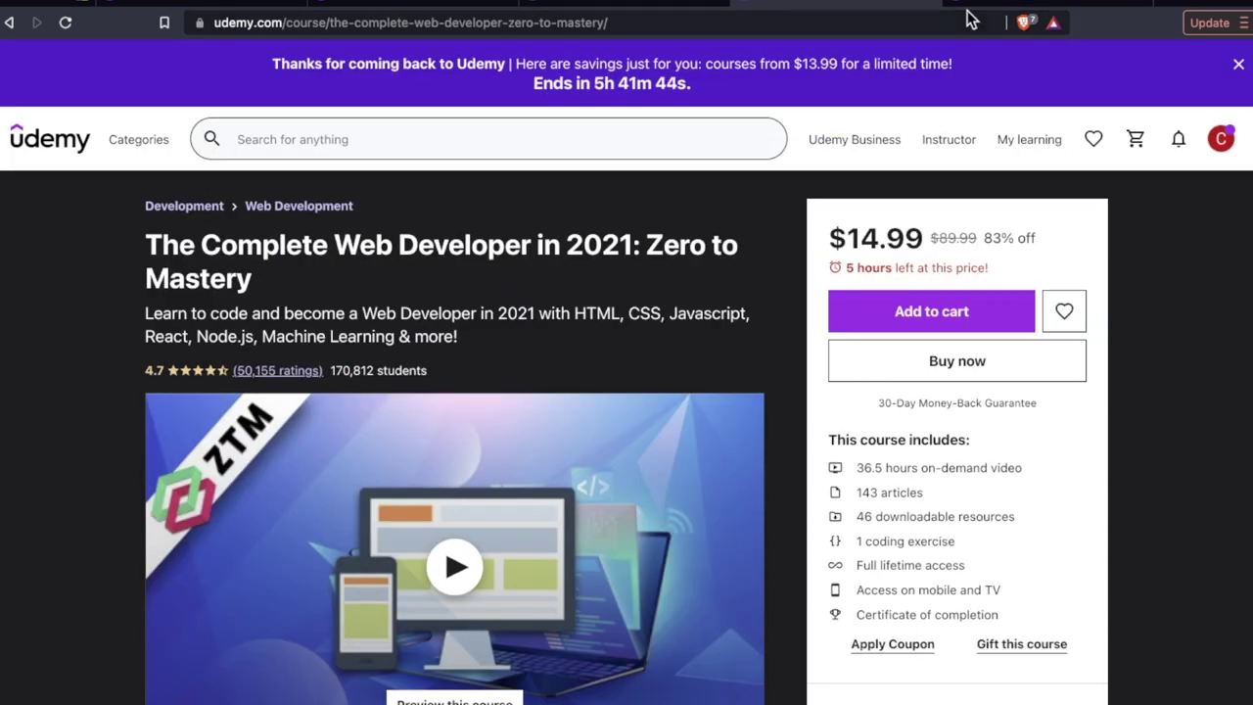
left_click(1014, 4)
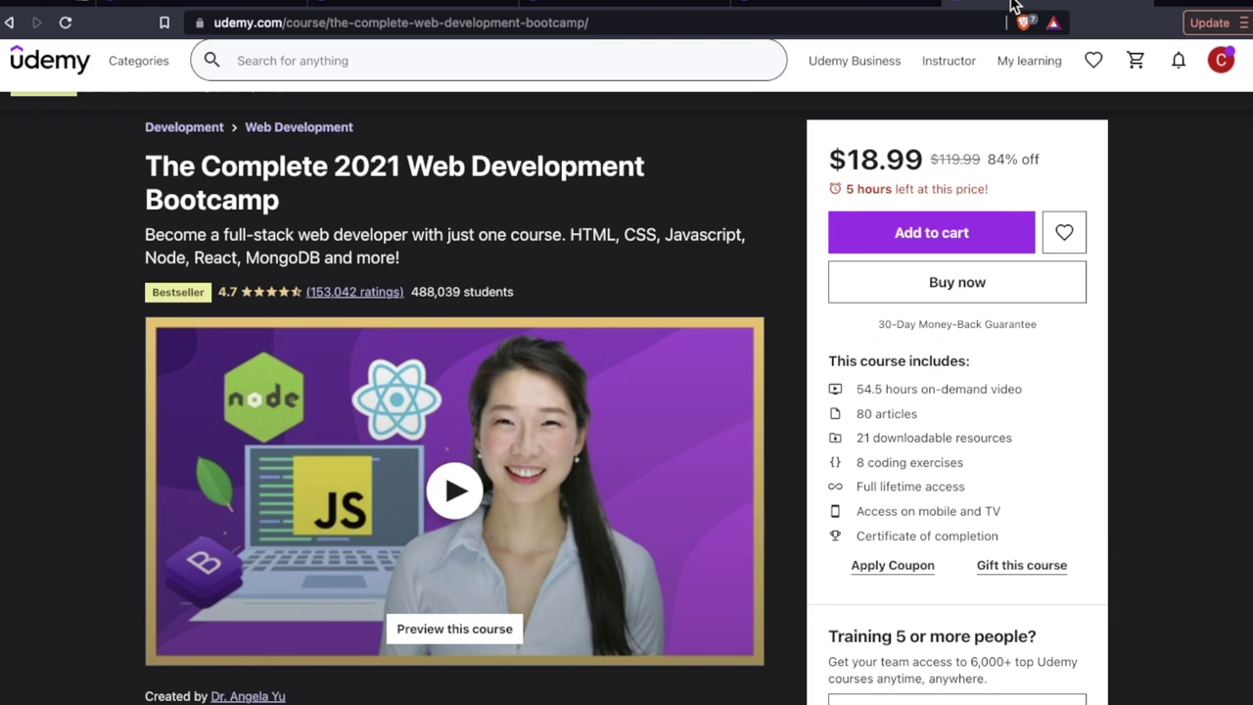
left_click(830, 5)
left_click(669, 3)
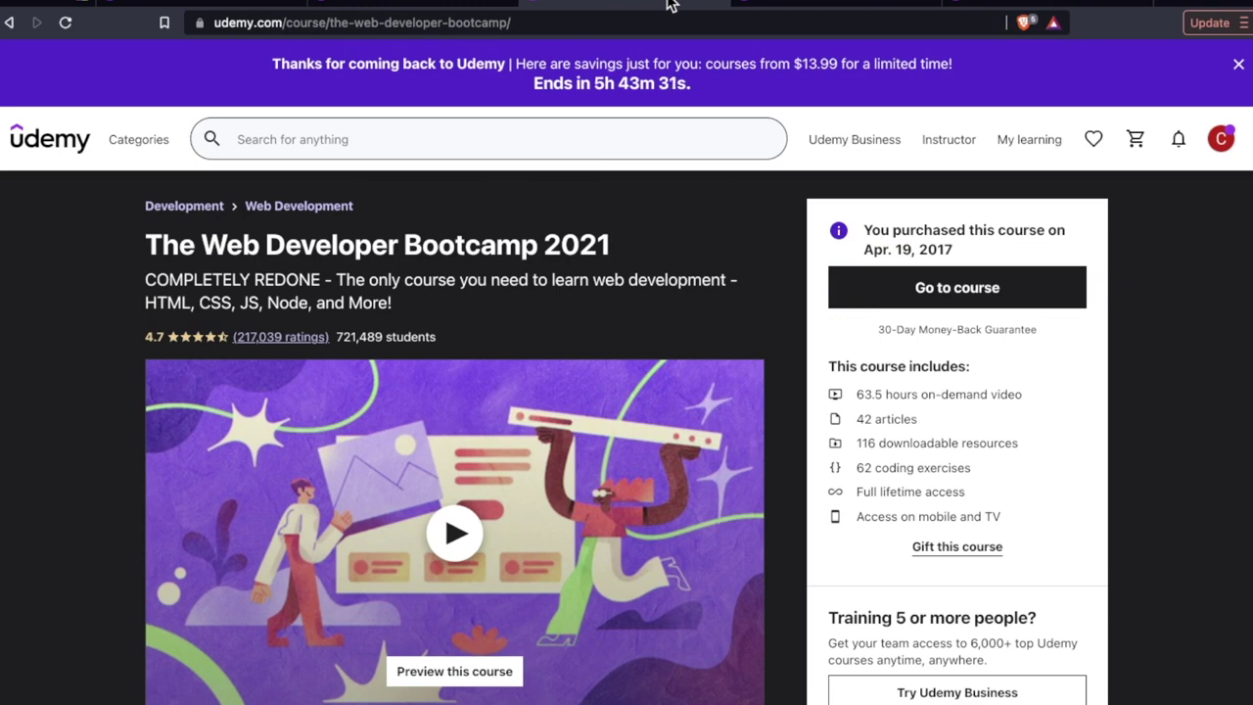
scroll(600, 186, "down", 3)
scroll(598, 182, "up", 3)
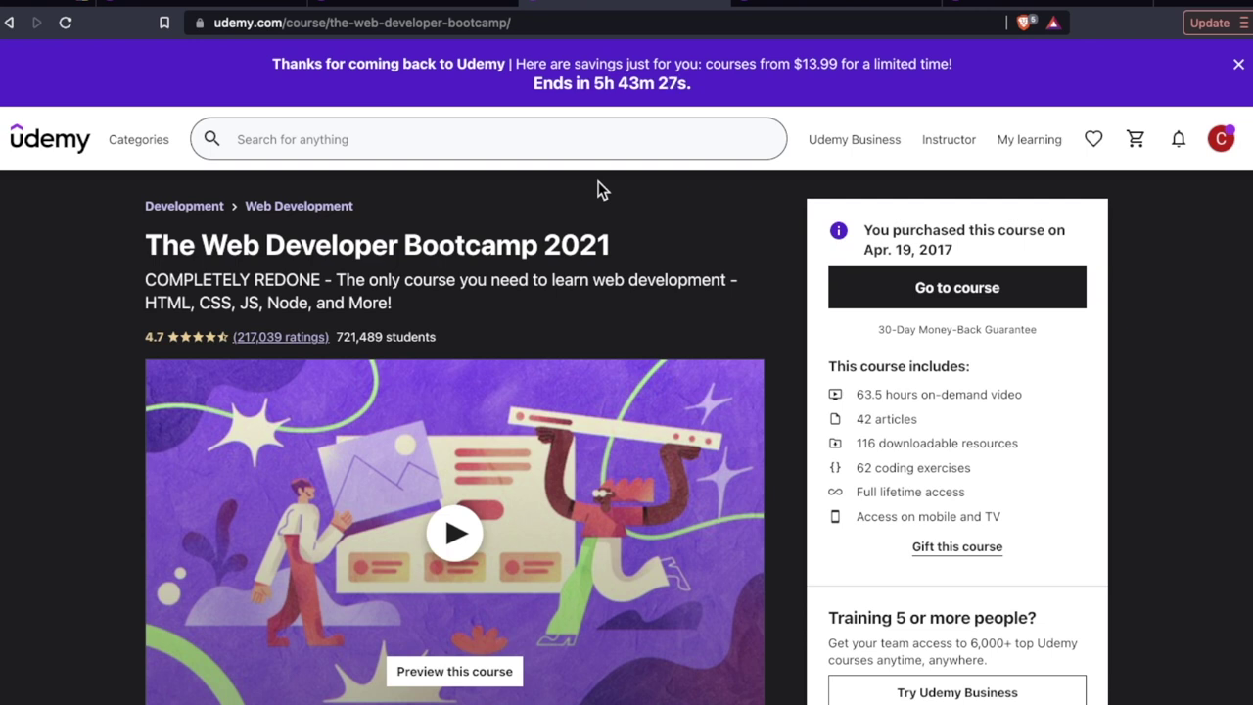
scroll(600, 189, "down", 3)
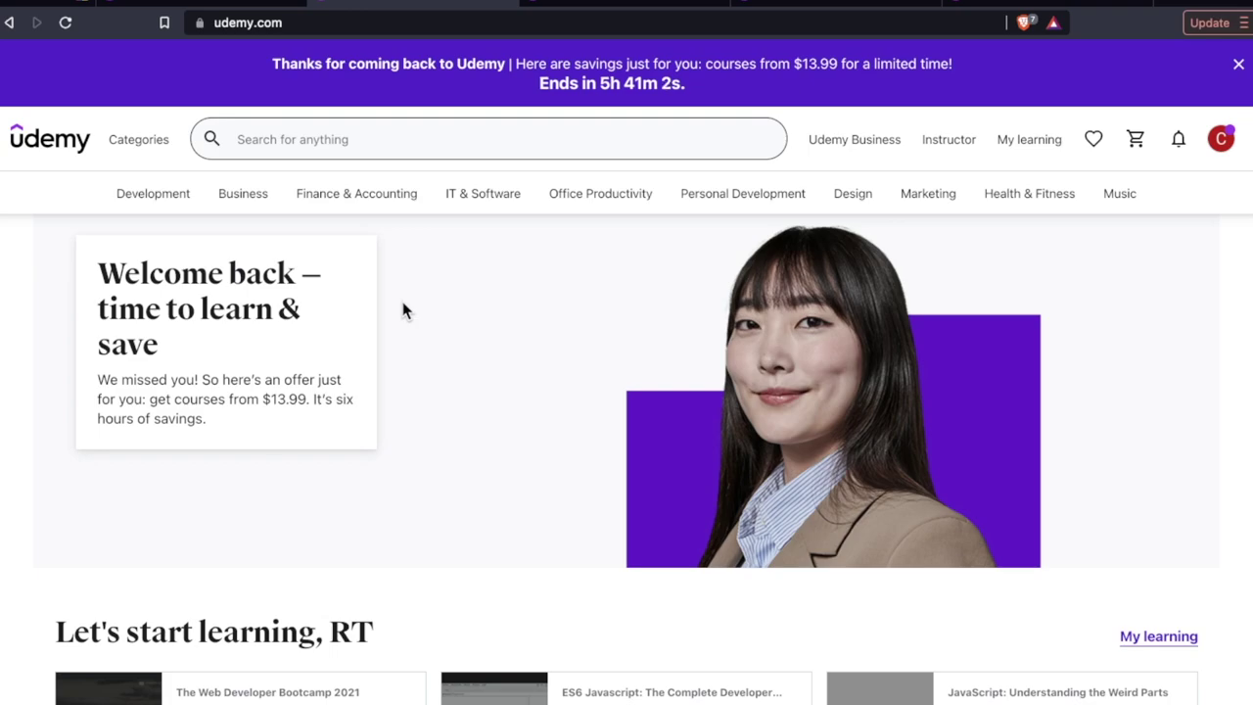
scroll(403, 311, "down", 3)
scroll(22, 395, "down", 3)
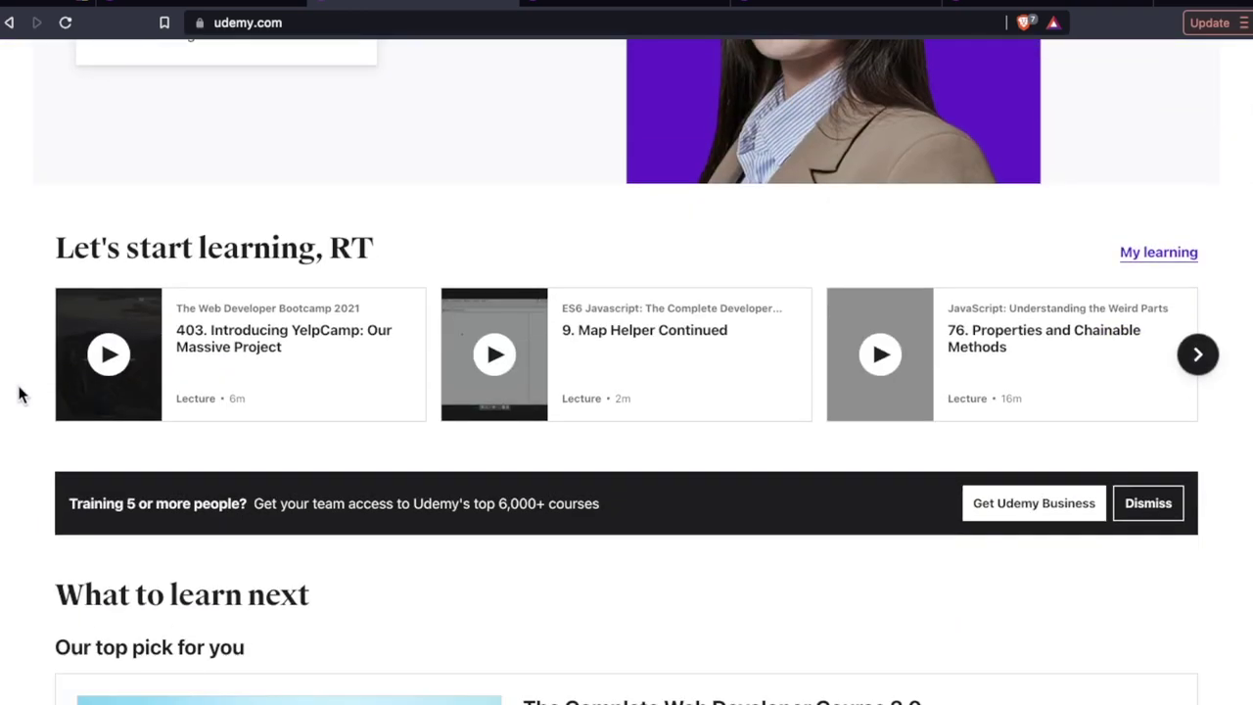
scroll(19, 392, "up", 5)
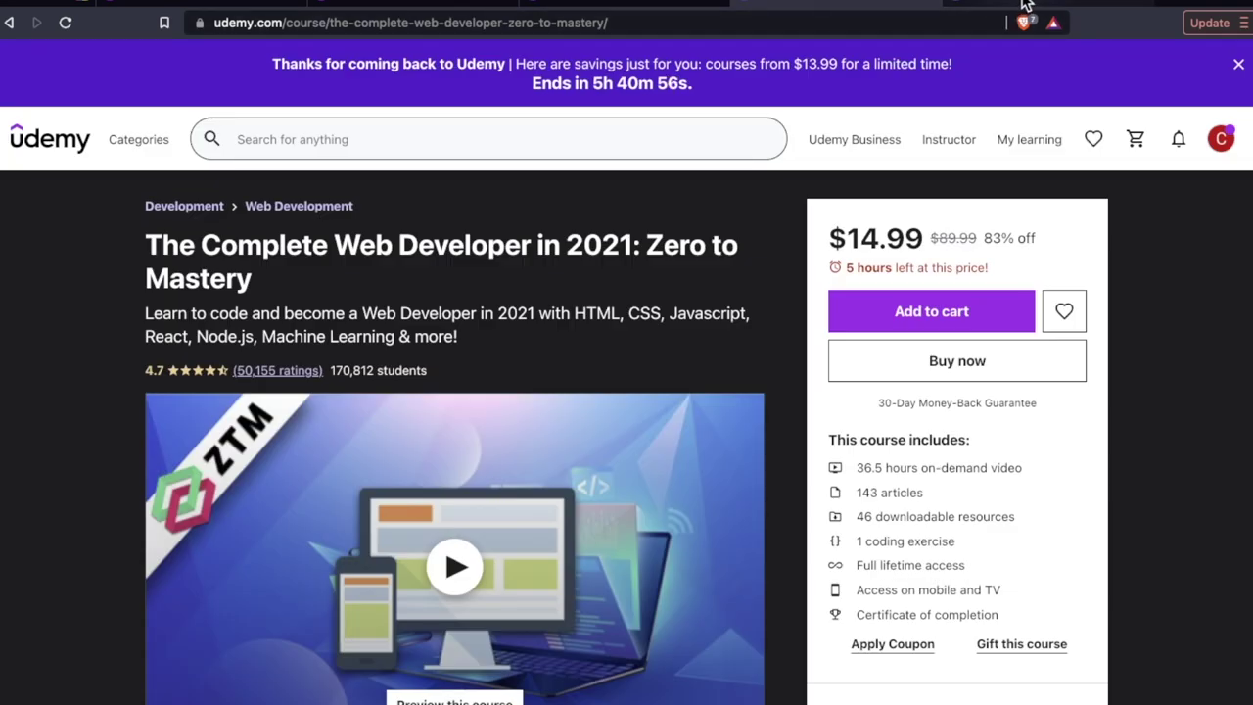
Visit The Complete 2021 Web Development Bootcamp page, then return to The Web Developer Bootcamp 2021
left_click(1021, 7)
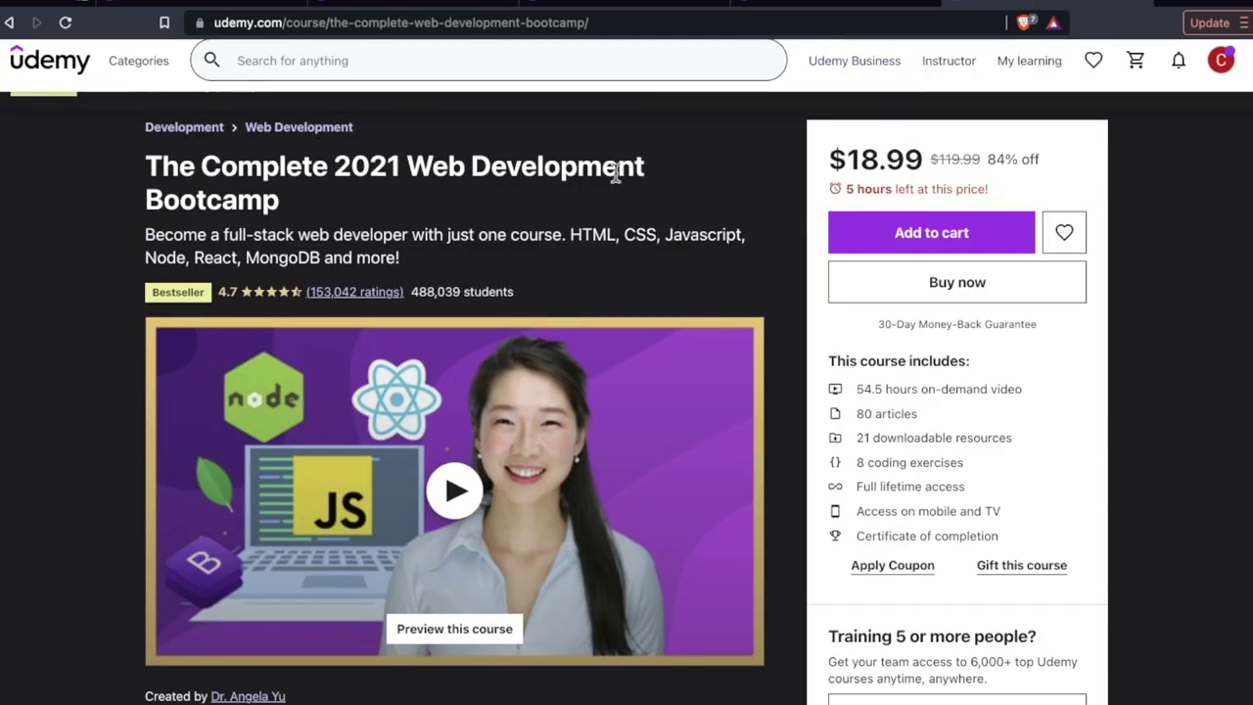
left_click(597, 6)
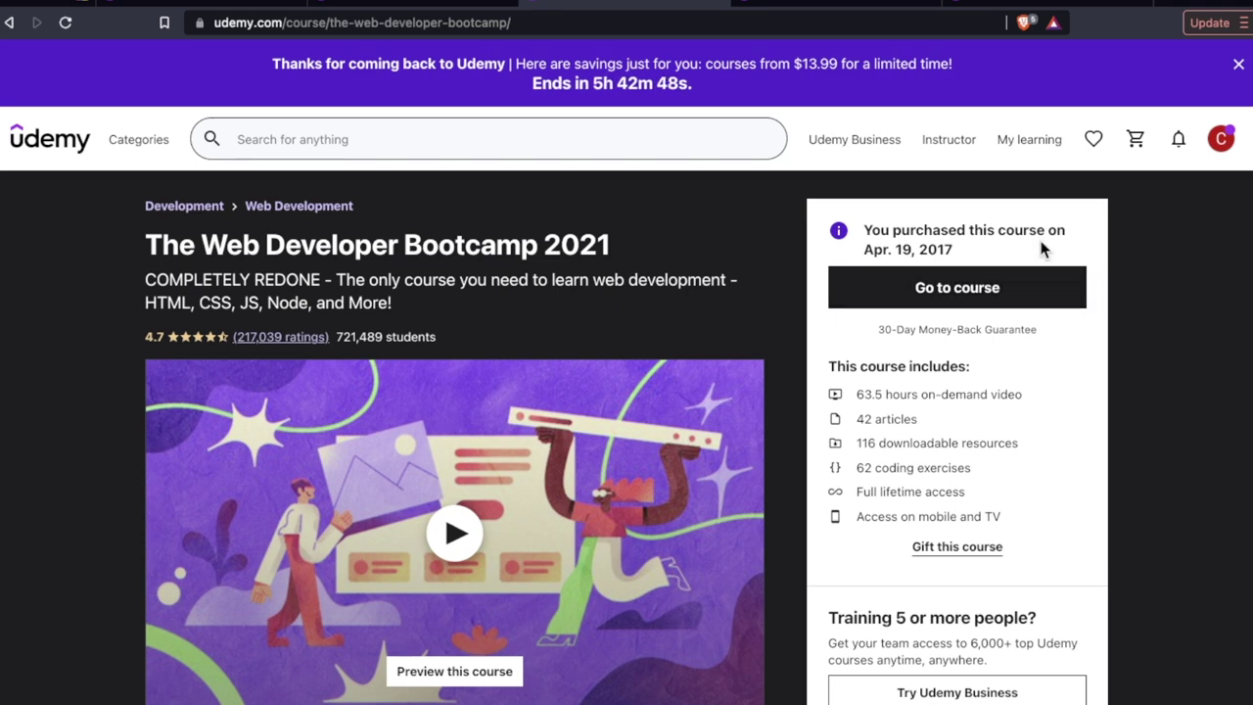
scroll(1042, 245, "up", 5)
scroll(1042, 249, "up", 1)
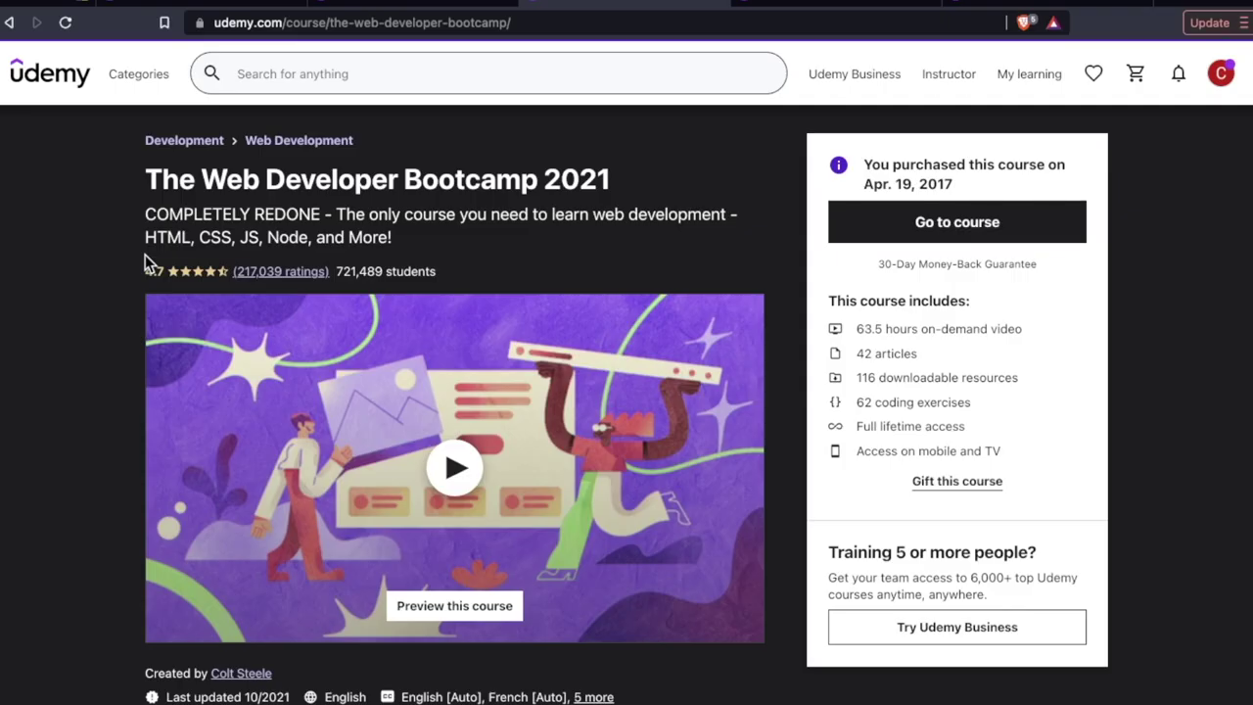
scroll(409, 233, "down", 1)
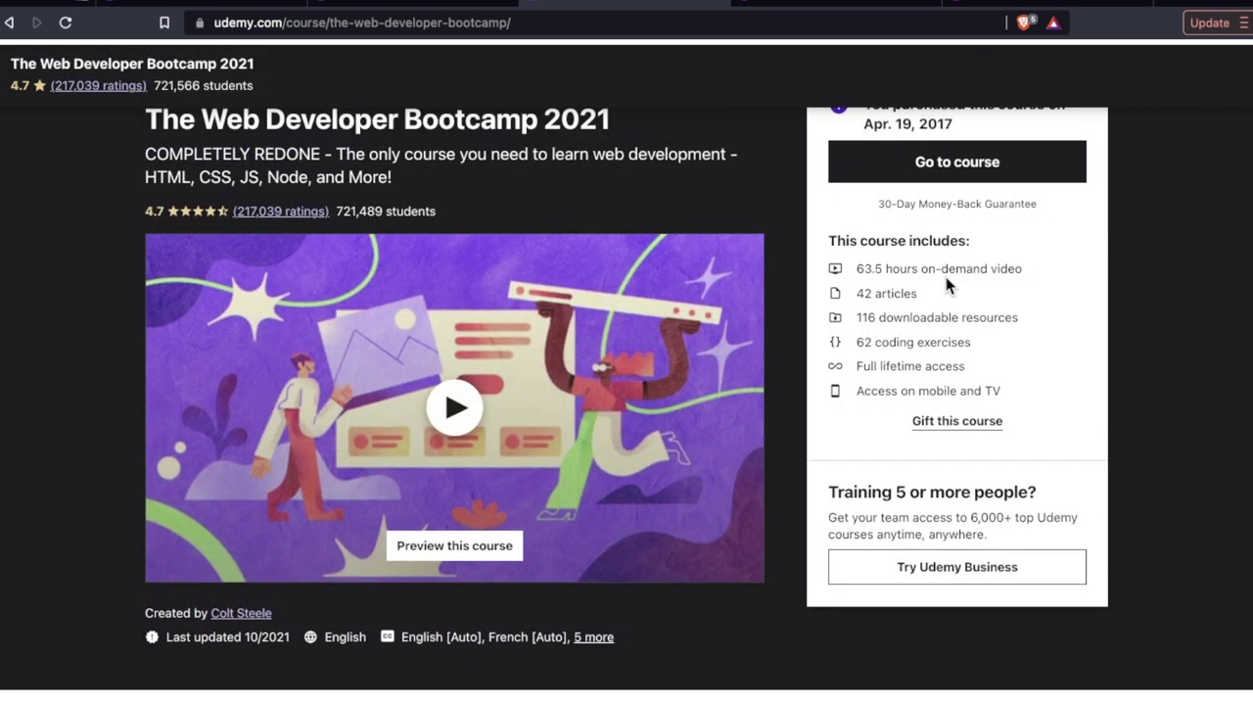
Cycle twice through the Zero to Mastery and Complete 2021 pages, ending on Web Developer Bootcamp 2021
left_click(830, 5)
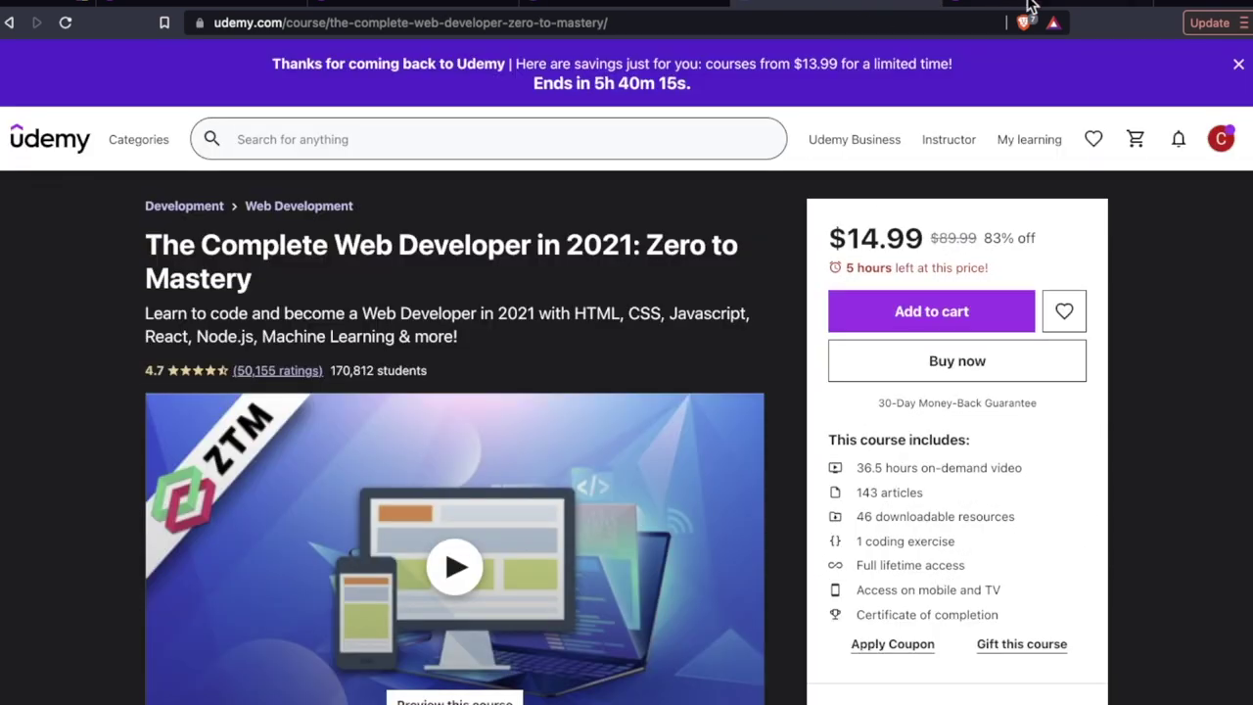
left_click(1047, 5)
left_click(620, 4)
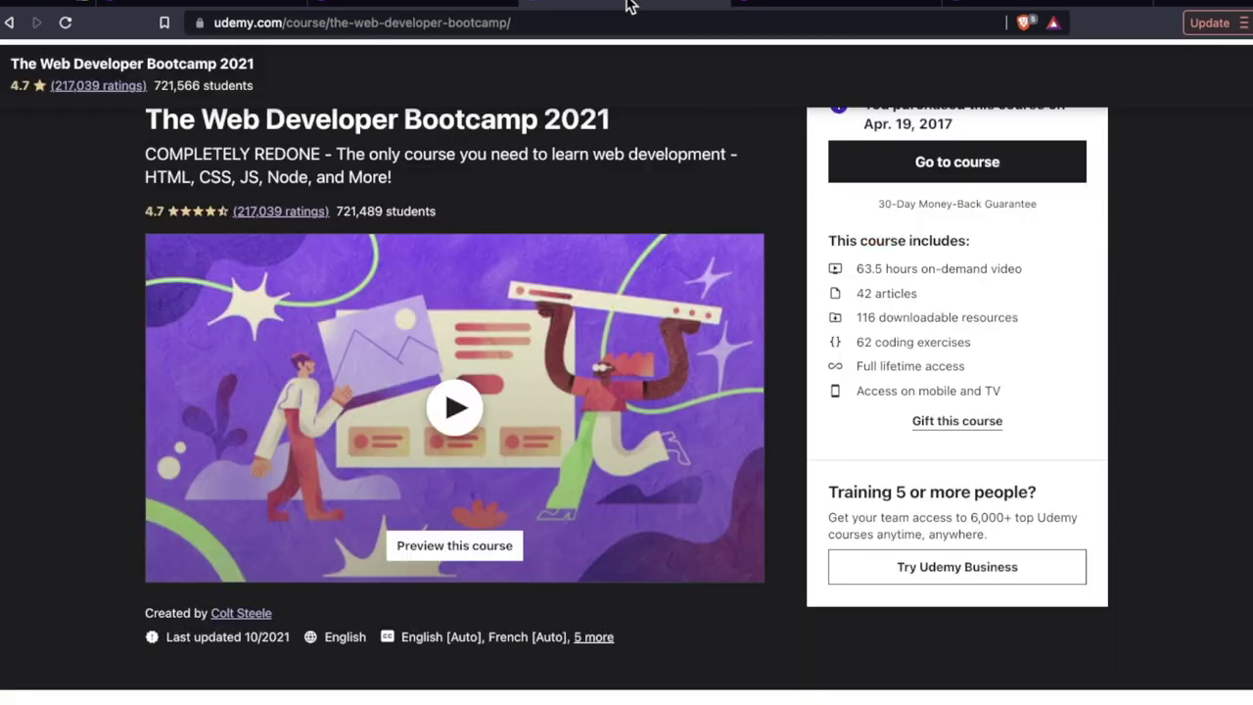
scroll(96, 430, "up", 1)
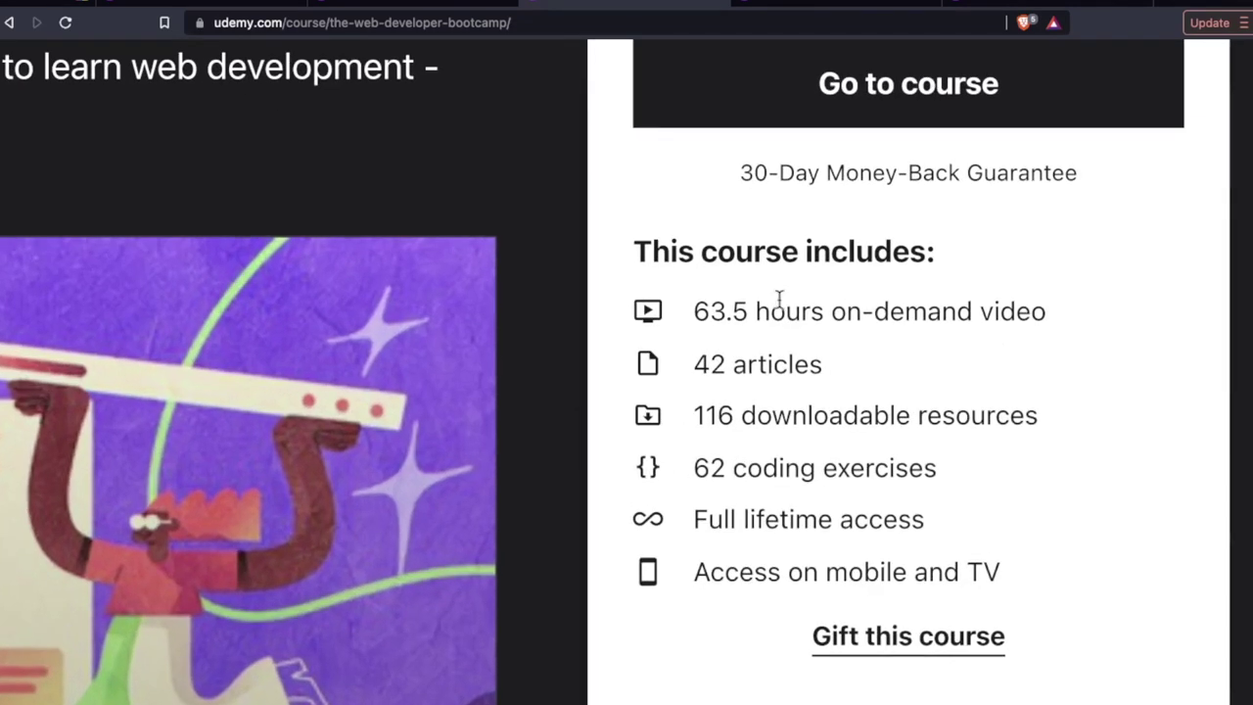
scroll(779, 299, "down", 1)
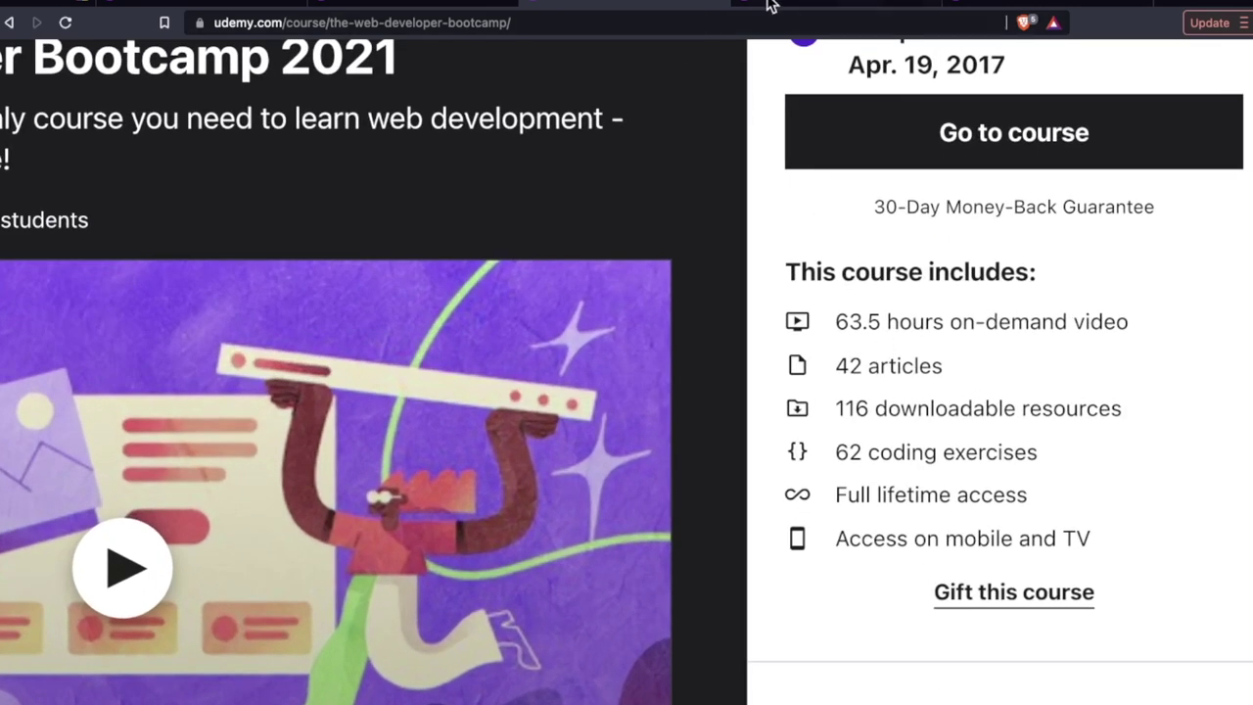
left_click(770, 6)
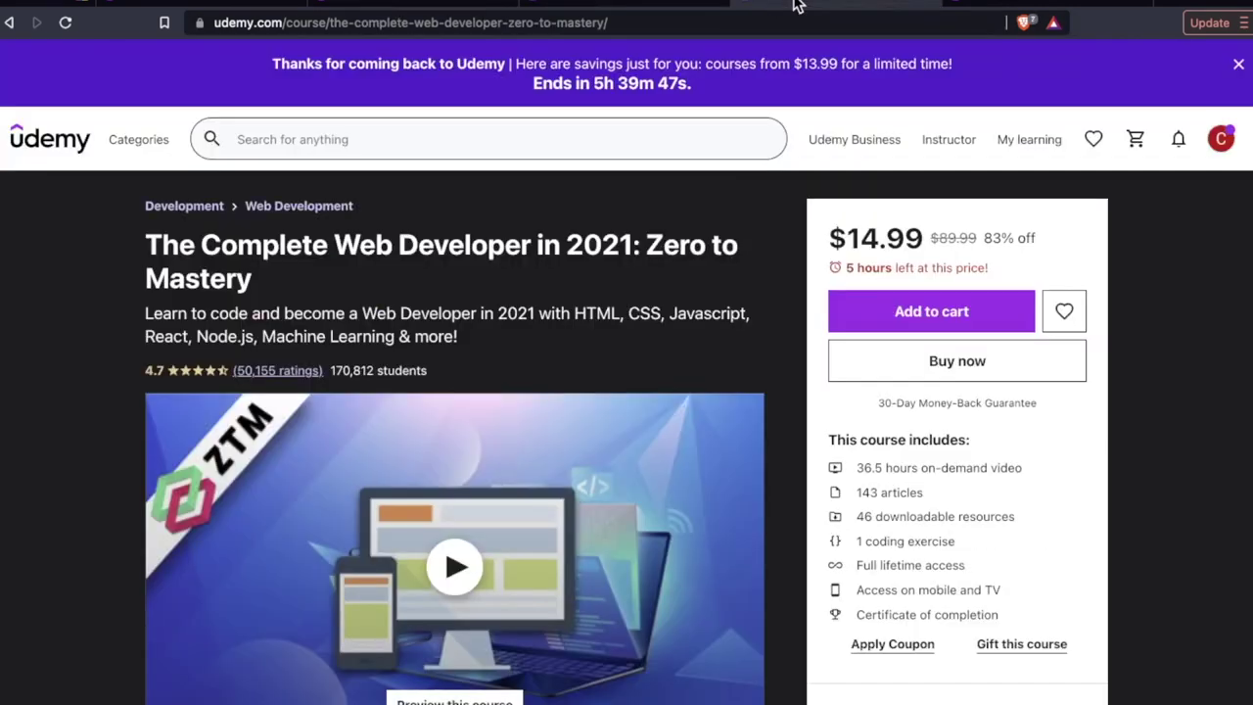
left_click(983, 5)
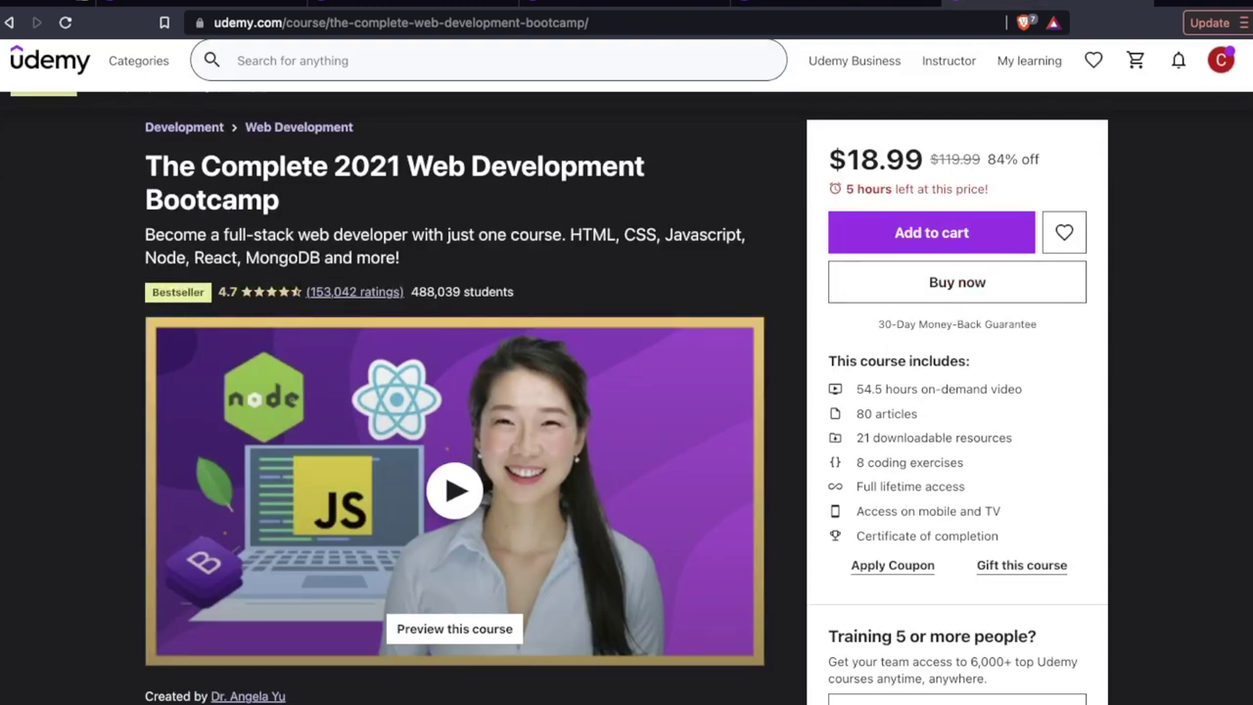
left_click(637, 5)
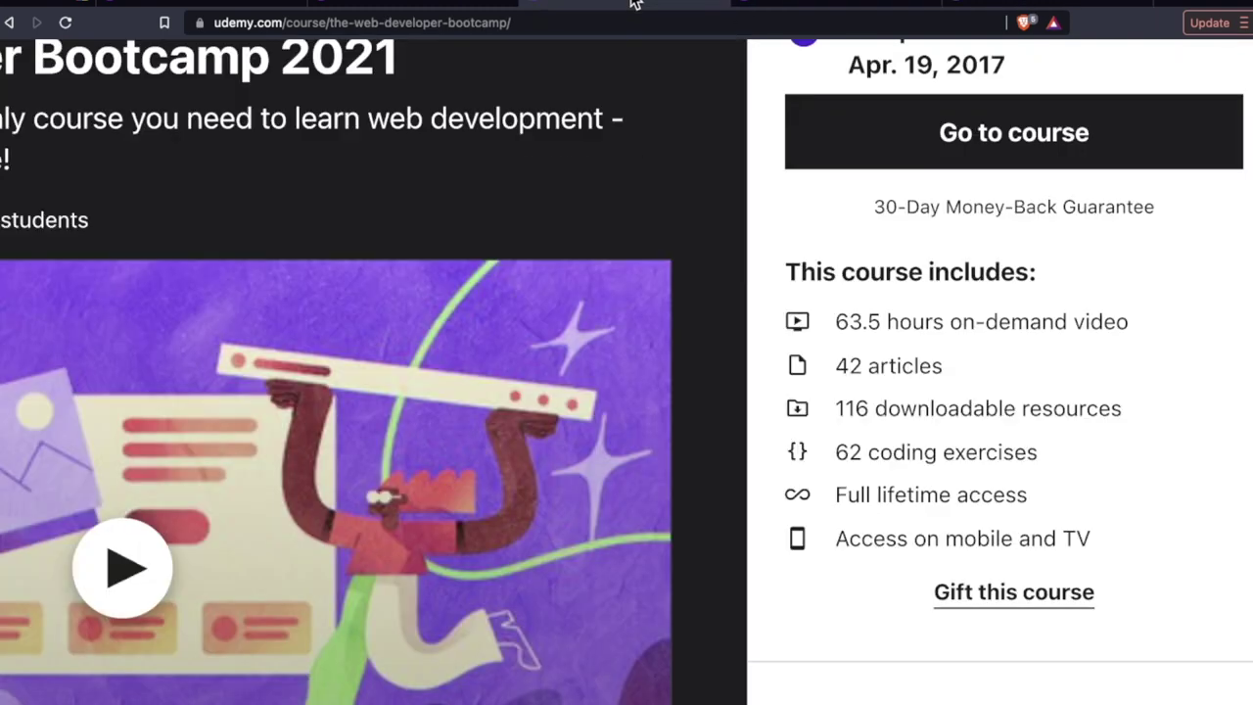
Highlight the 63.5 hours of video, then the articles and coding exercises counts
triple_click(960, 324)
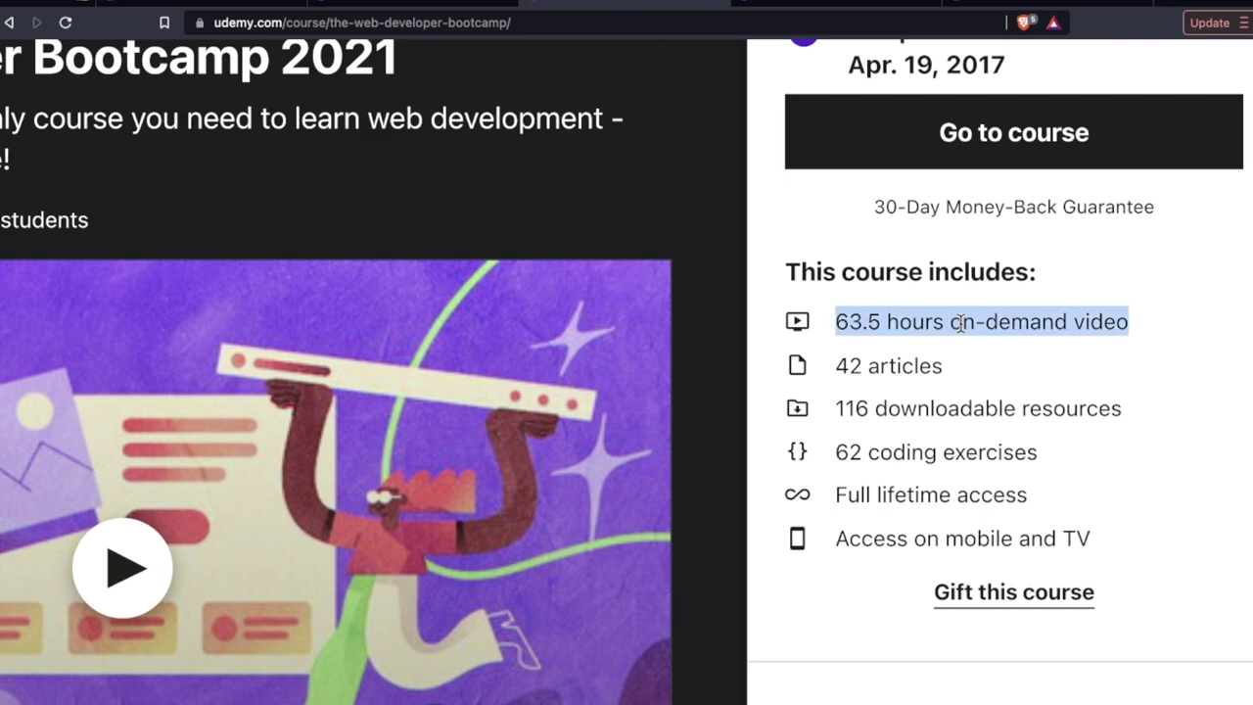
key("ctrl+0")
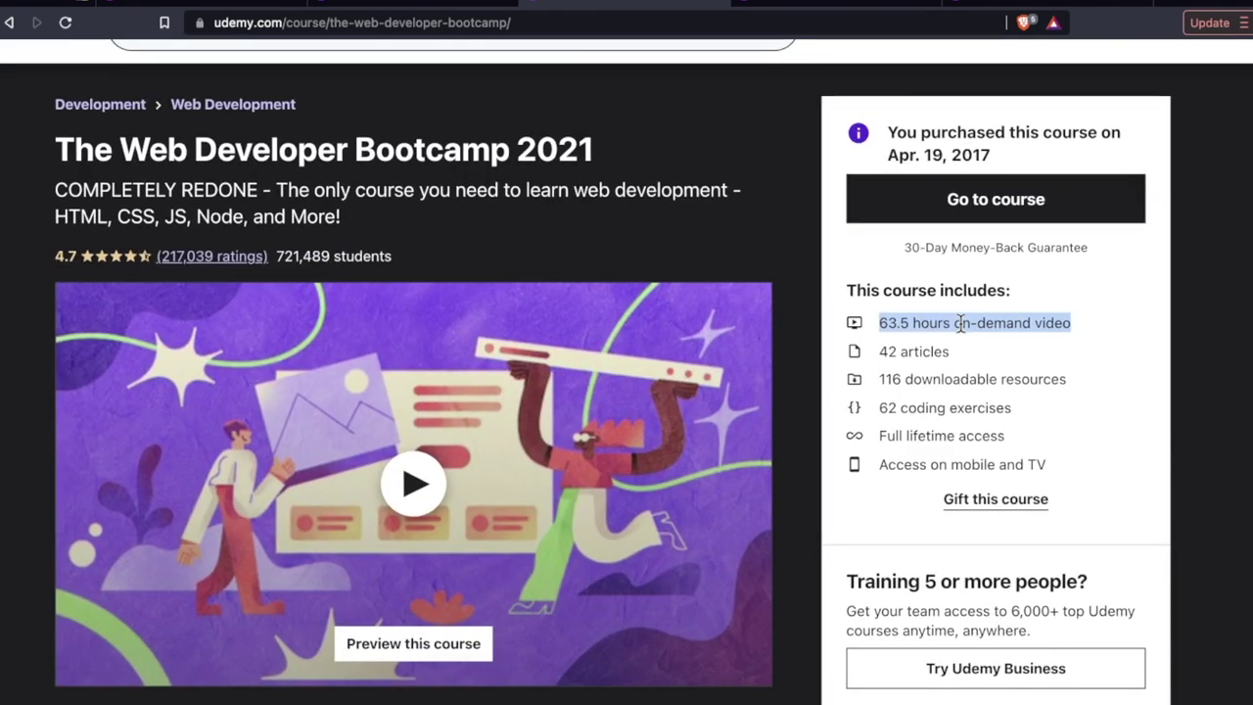
left_click(960, 324)
scroll(960, 325, "up", 3)
scroll(881, 323, "down", 5)
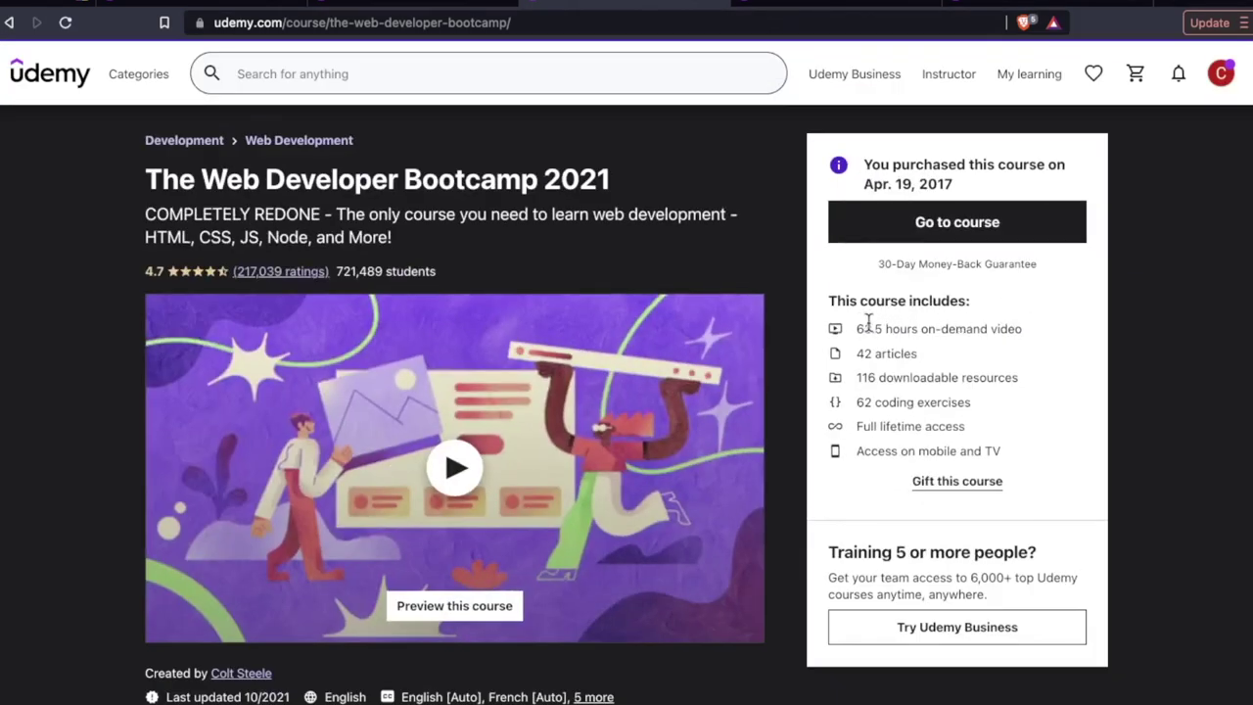
left_click_drag(868, 324, 975, 324)
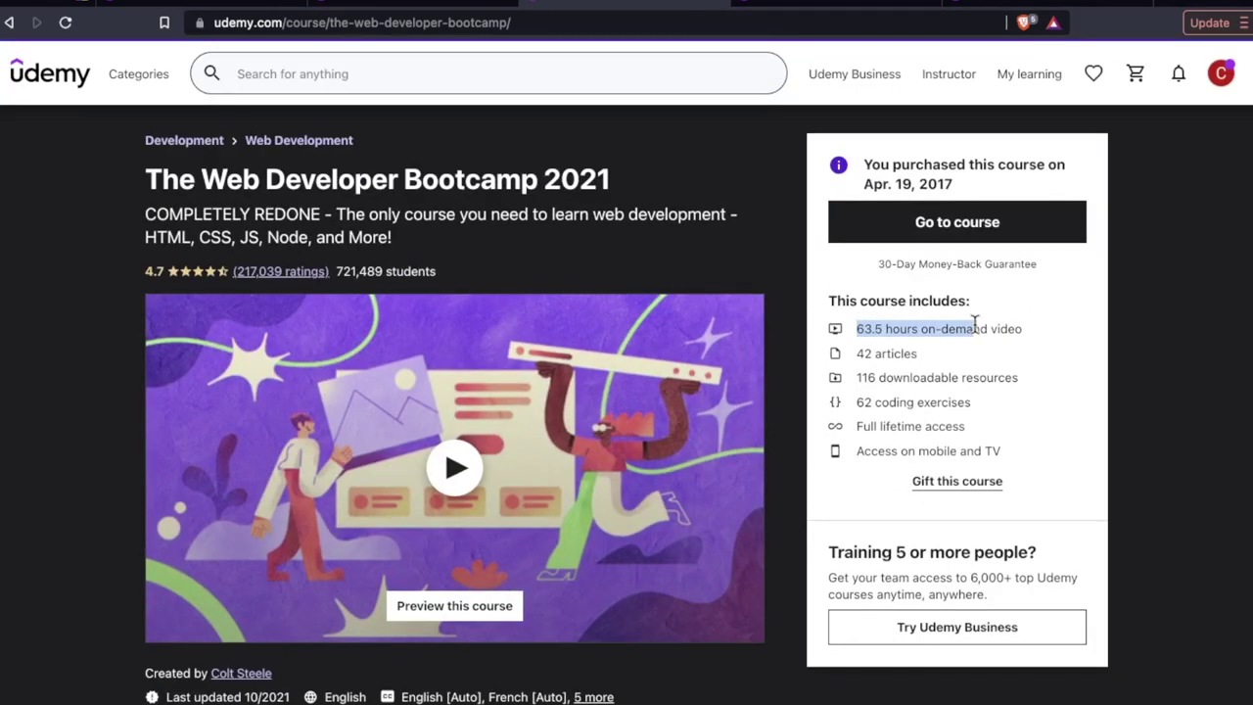
scroll(975, 324, "down", 1)
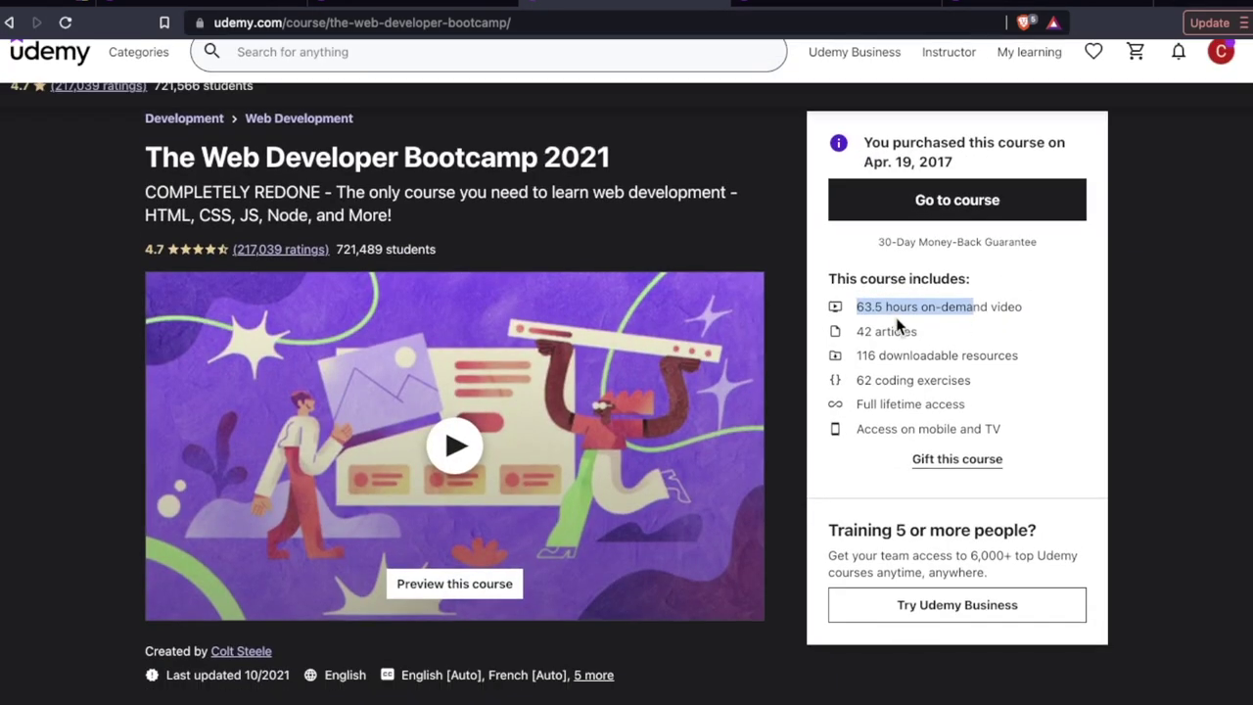
left_click(886, 323)
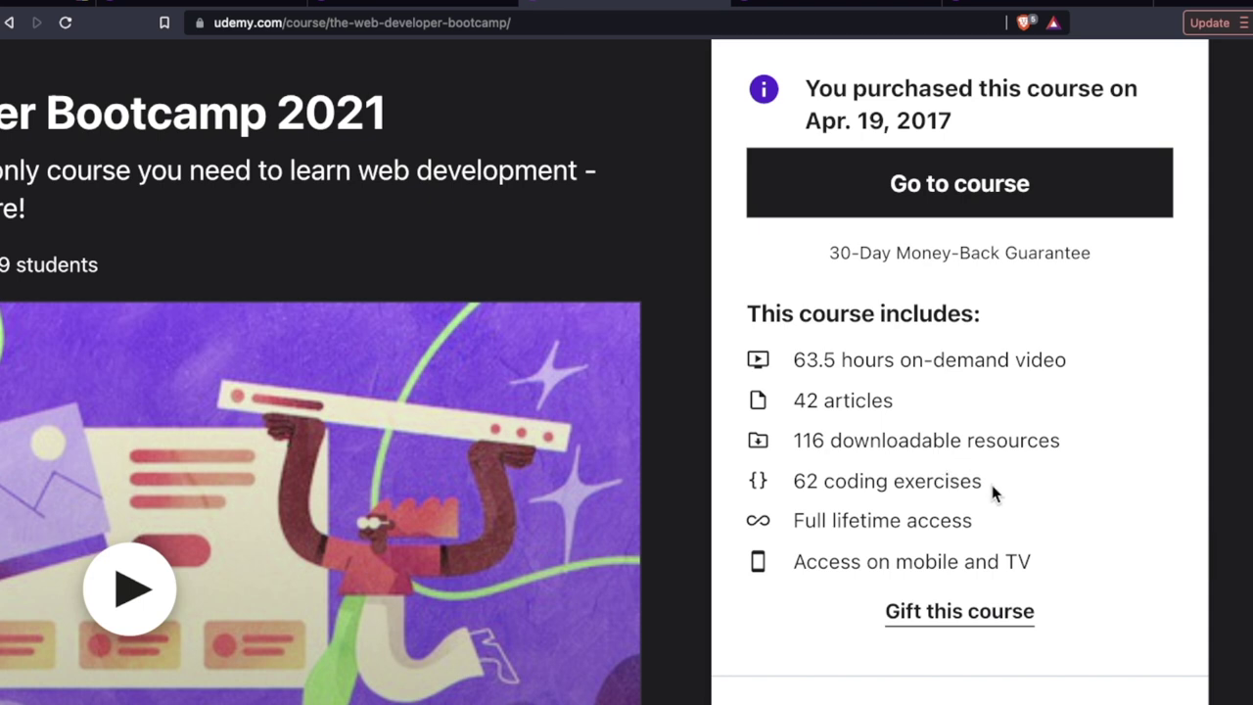
mouse_move(994, 492)
left_mouse_down()
mouse_move(791, 399)
mouse_move(820, 399)
left_mouse_up()
left_click(822, 402)
left_click_drag(811, 400, 926, 441)
left_click(926, 443)
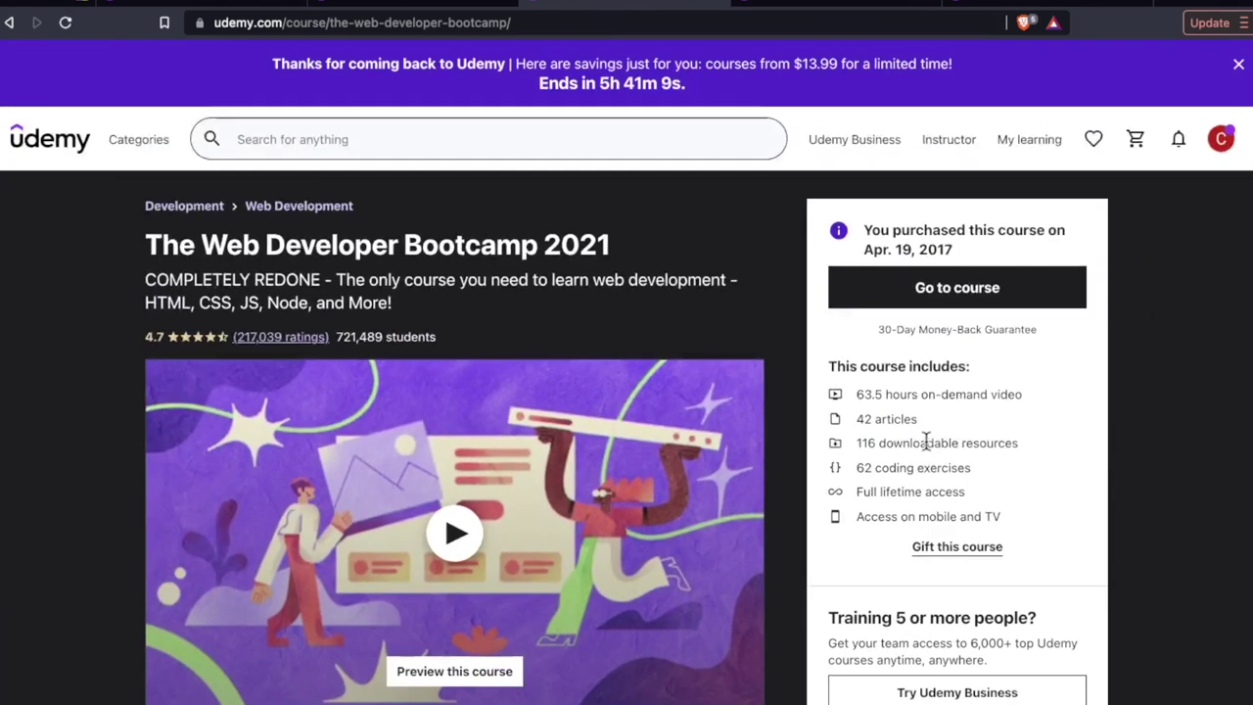
scroll(850, 406, "down", 1)
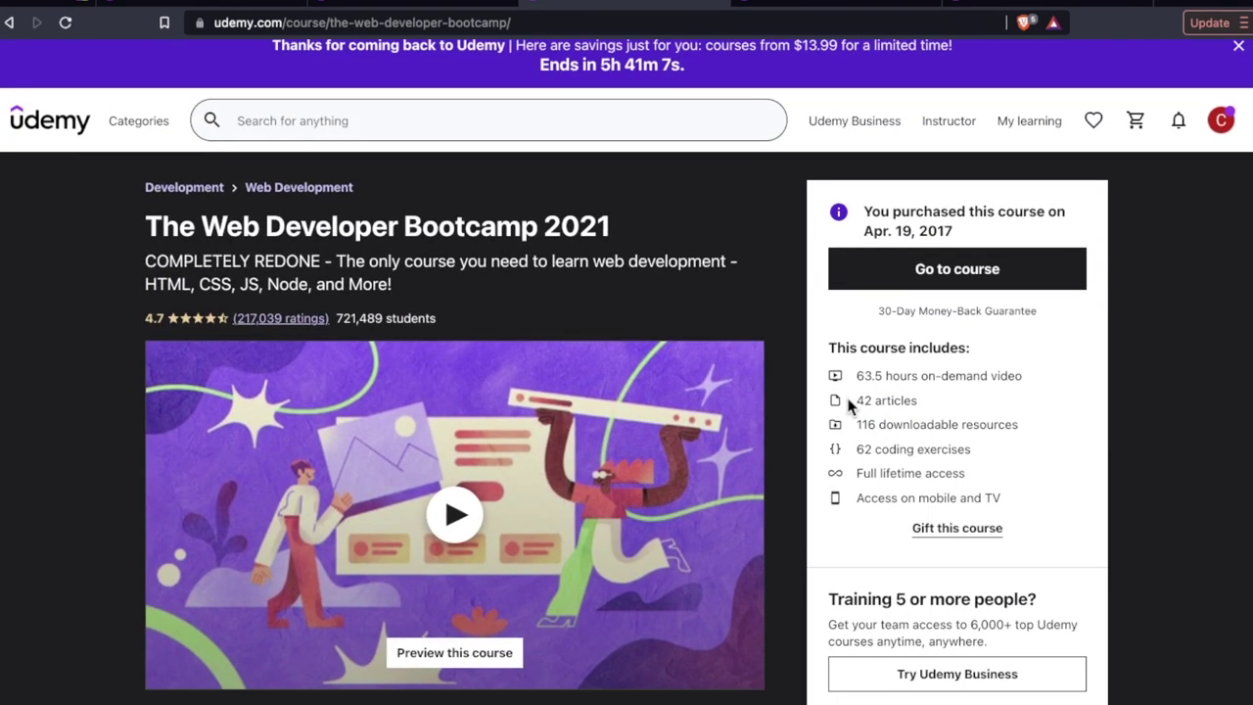
scroll(849, 406, "down", 2)
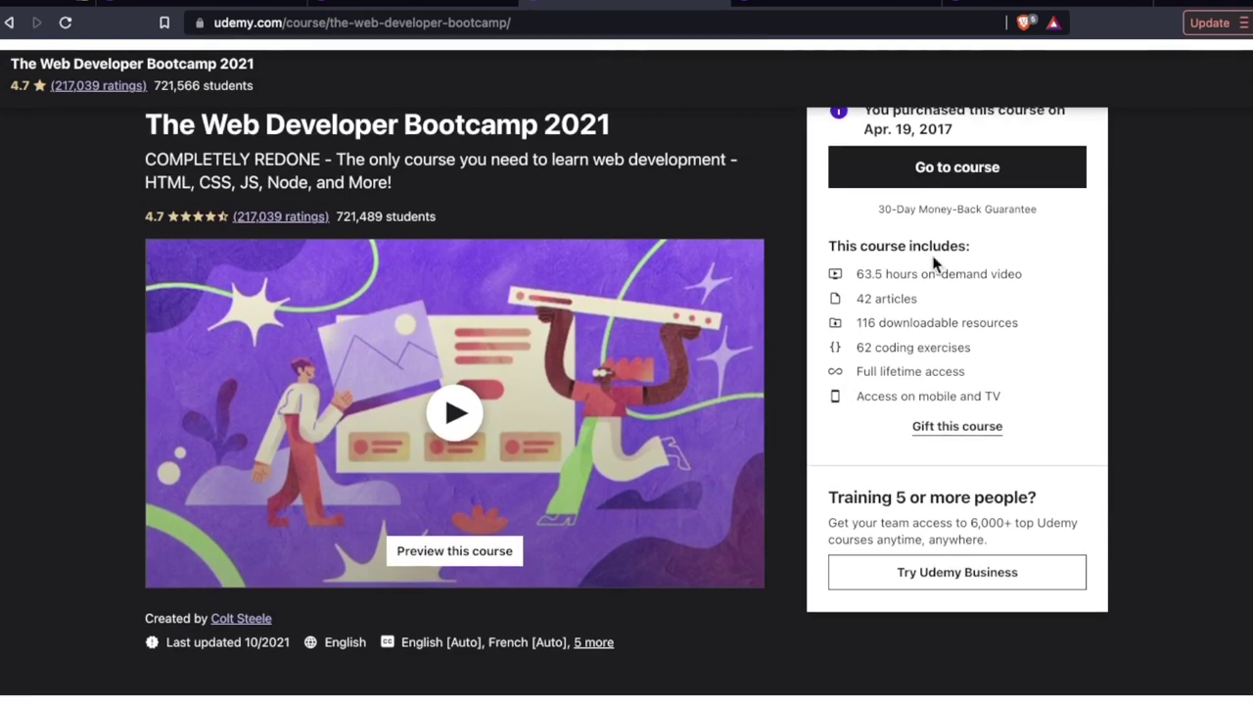
scroll(931, 262, "down", 5)
scroll(932, 262, "down", 4)
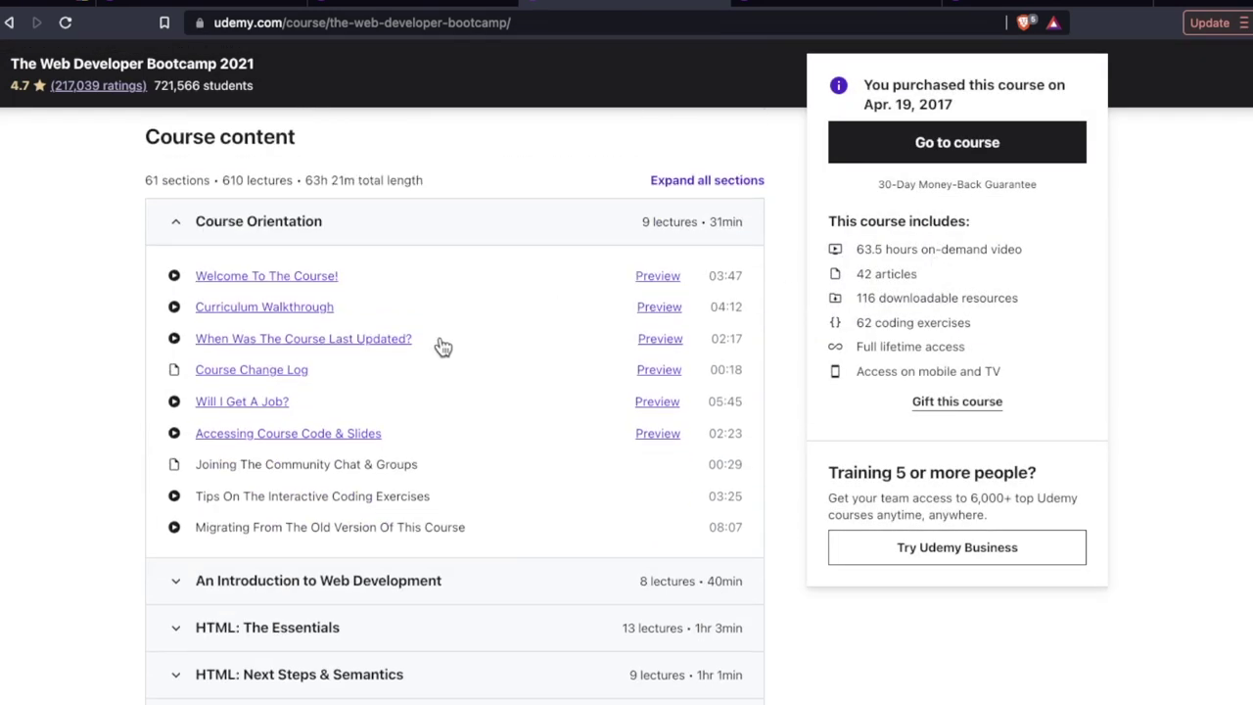
scroll(92, 496, "down", 1)
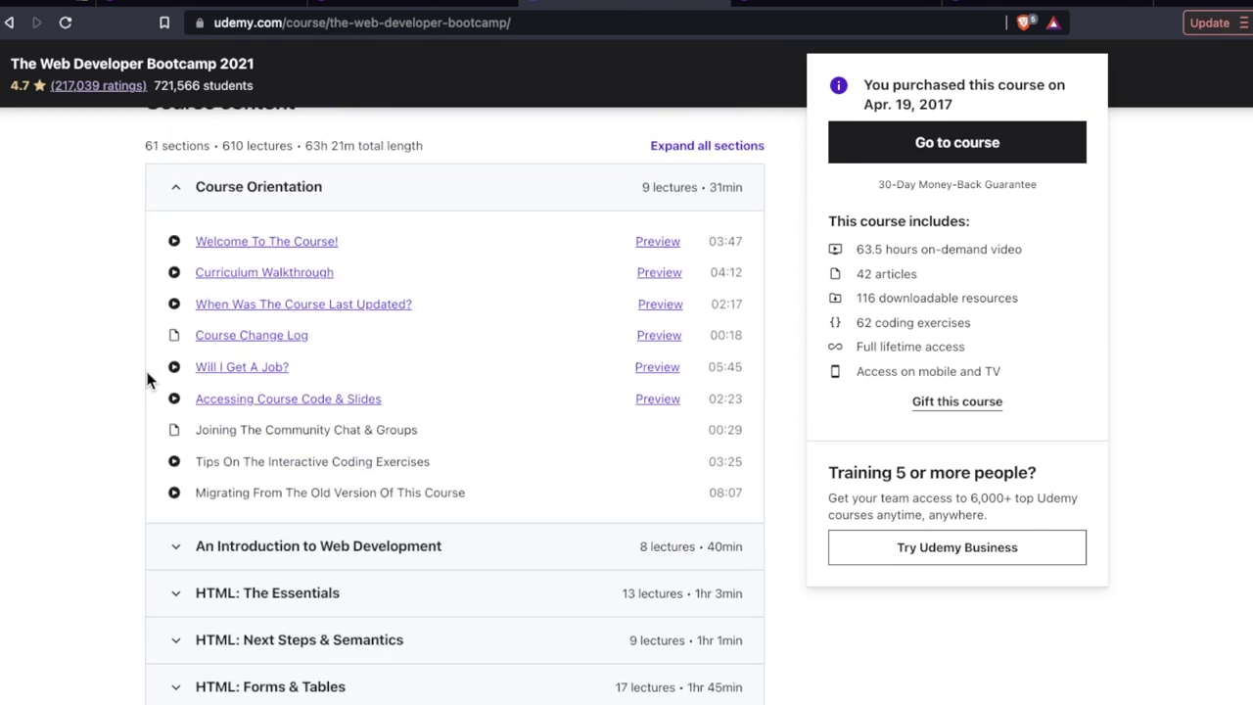
scroll(147, 380, "up", 3)
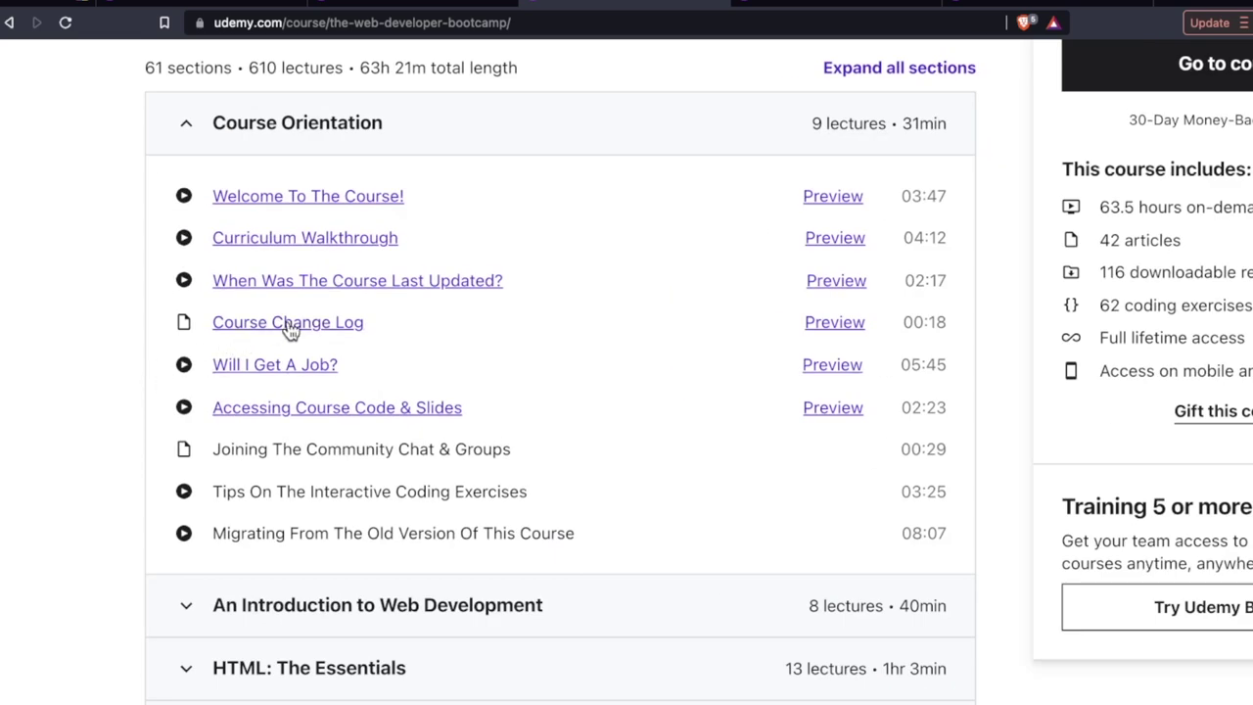
scroll(291, 330, "down", 3)
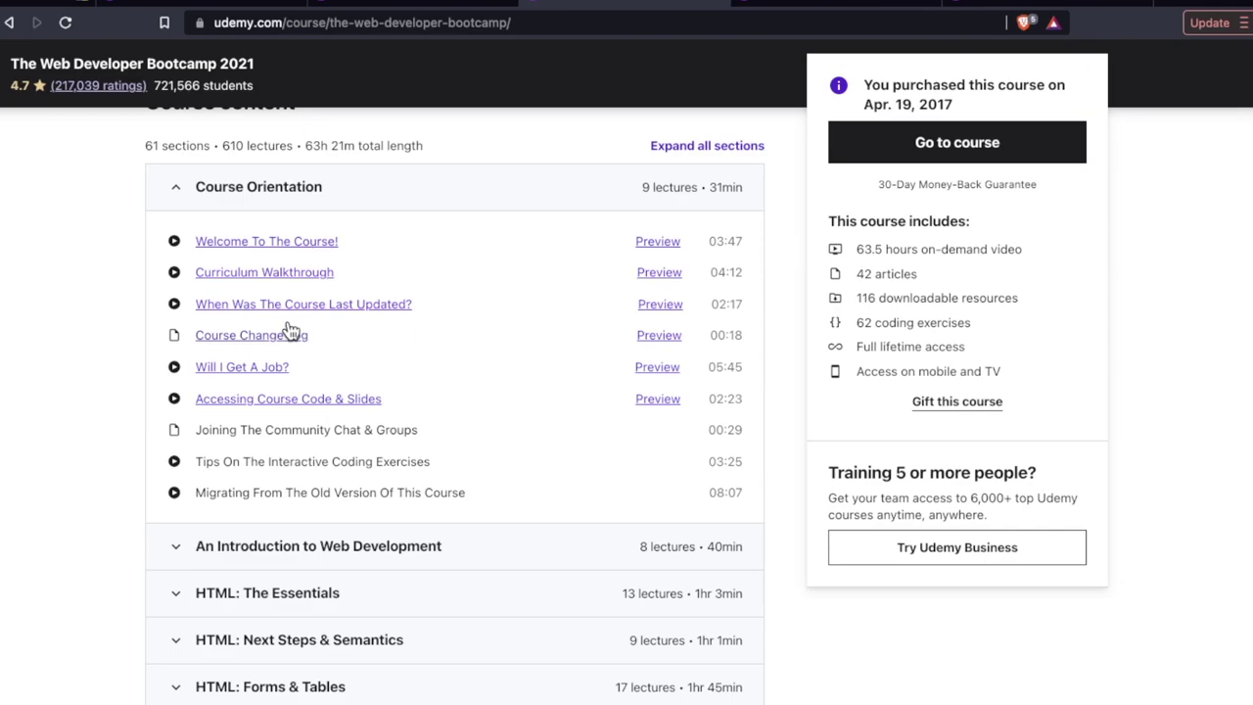
scroll(290, 330, "down", 1)
scroll(440, 397, "down", 1)
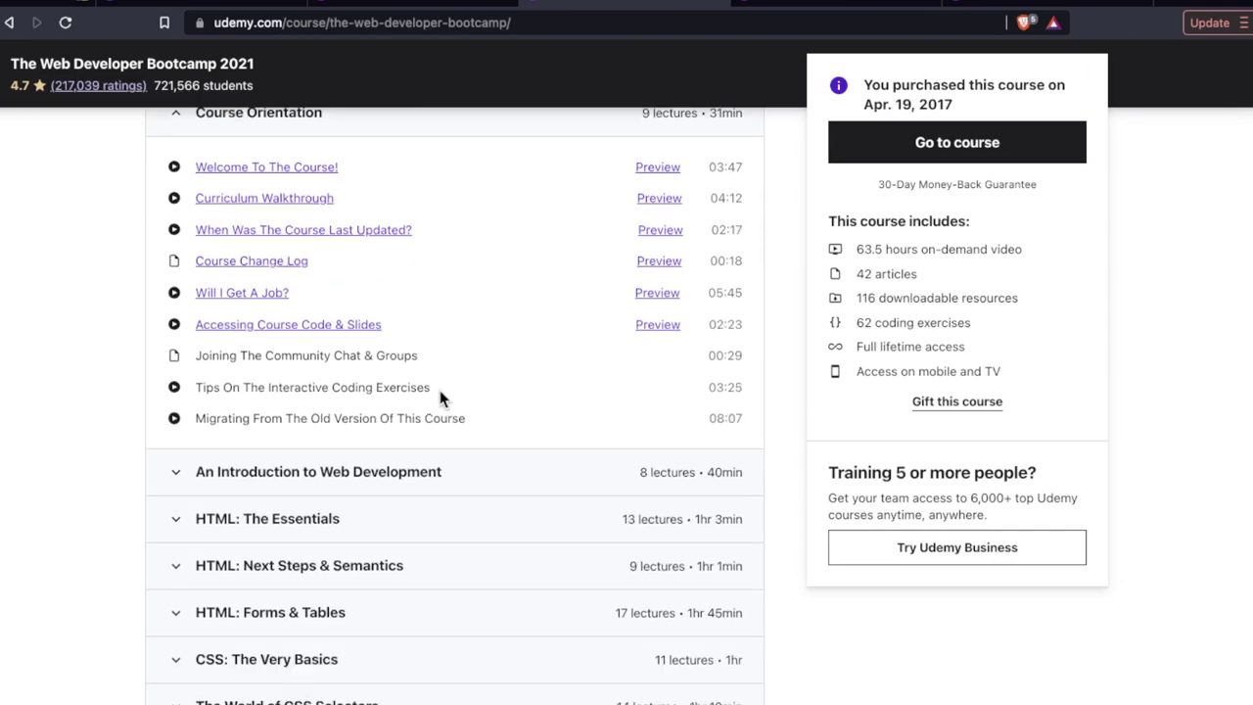
scroll(441, 398, "down", 3)
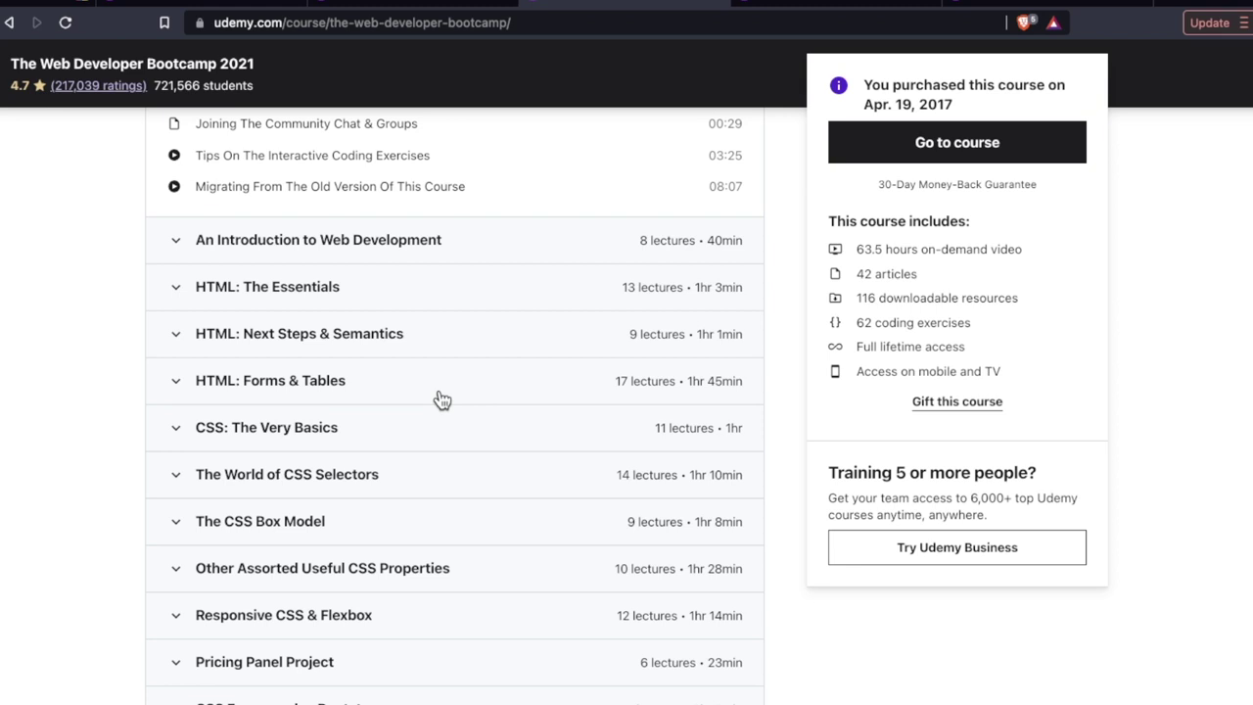
scroll(440, 399, "down", 4)
scroll(106, 515, "down", 2)
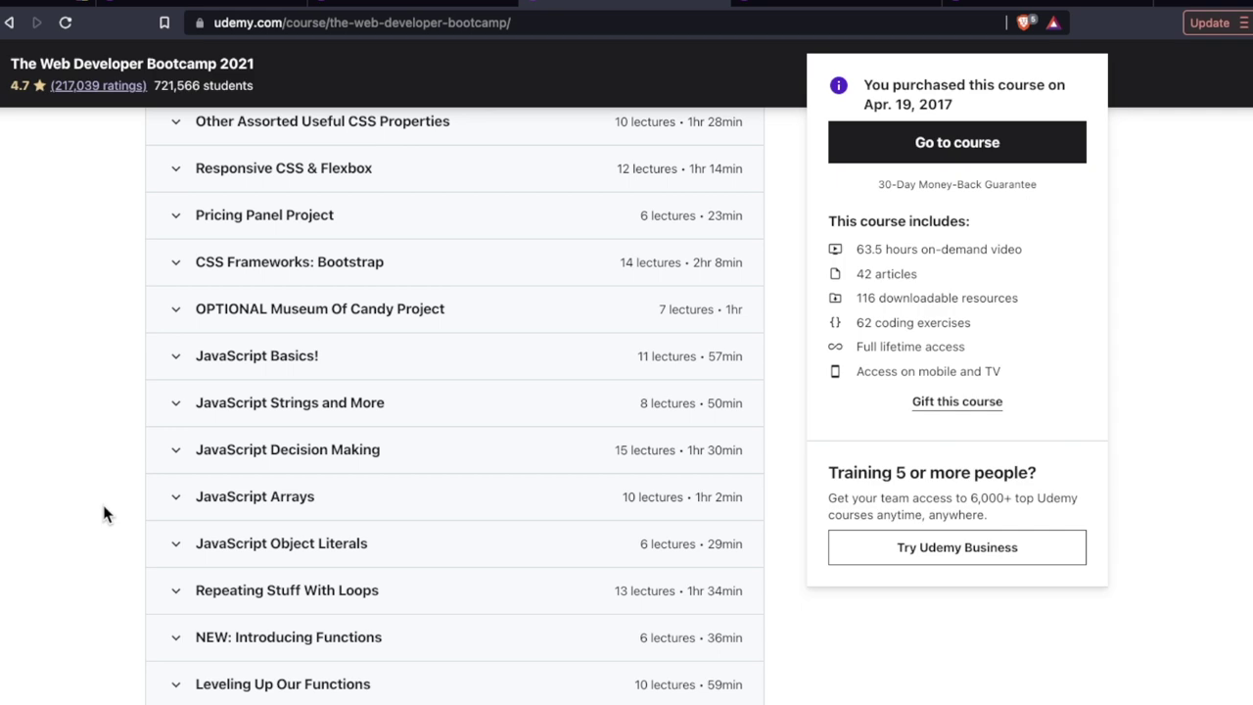
scroll(106, 515, "down", 3)
scroll(105, 515, "down", 3)
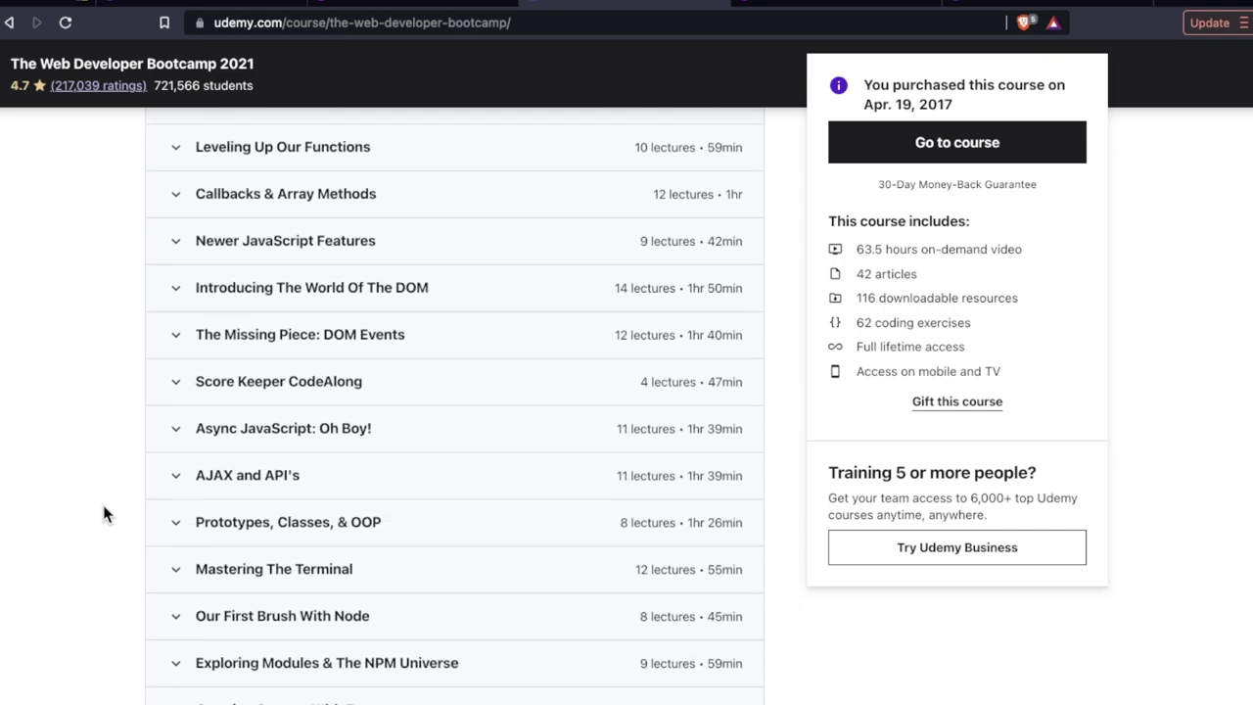
scroll(106, 515, "down", 4)
scroll(106, 515, "down", 5)
scroll(106, 515, "down", 3)
scroll(106, 515, "down", 3)
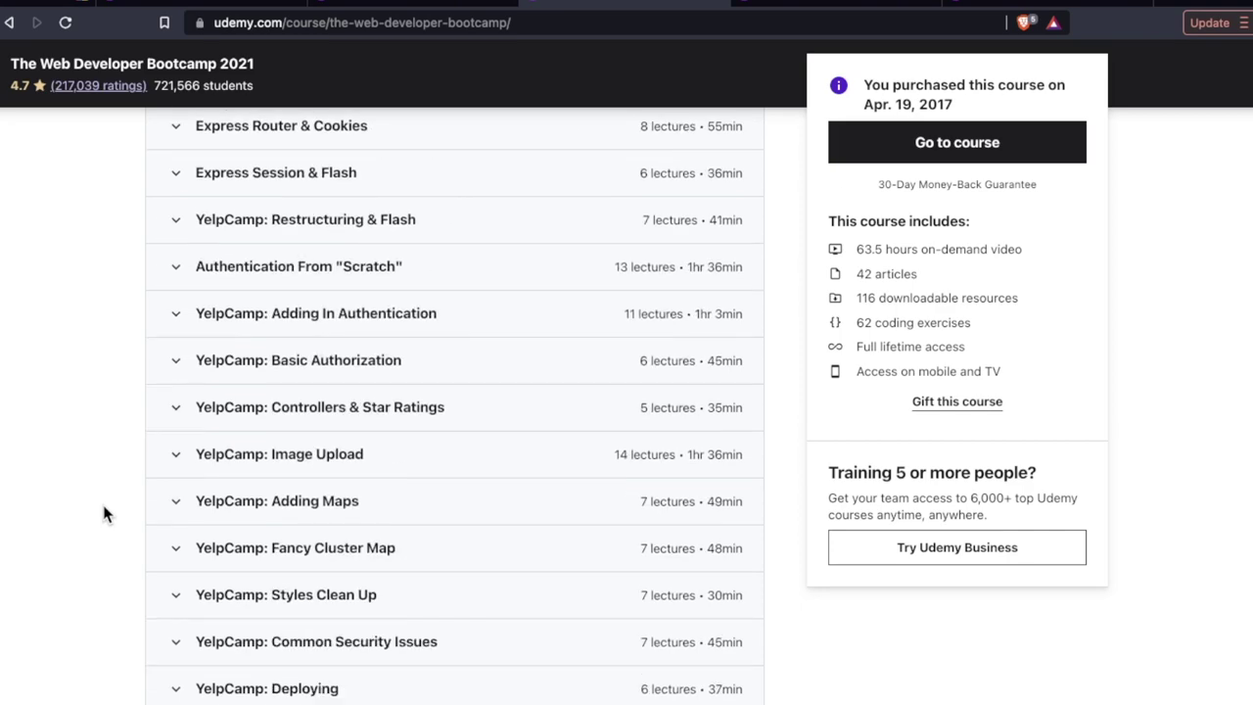
scroll(106, 515, "down", 3)
scroll(104, 489, "up", 10)
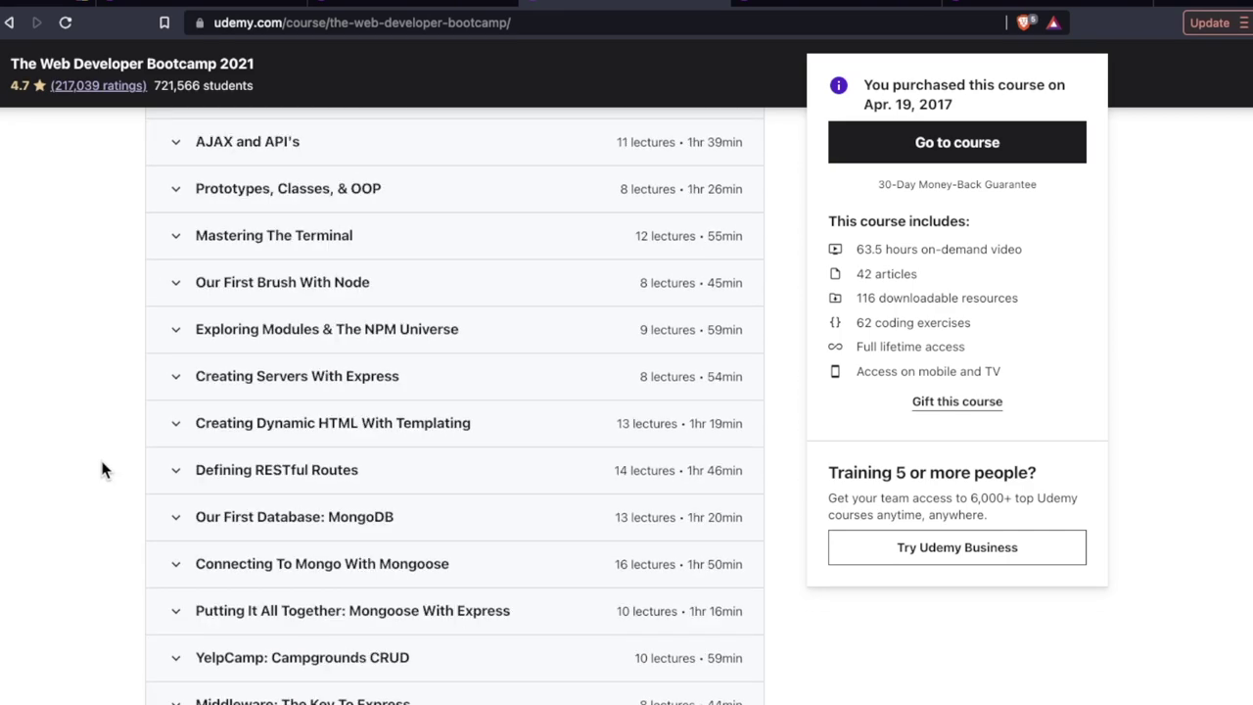
scroll(106, 470, "up", 1)
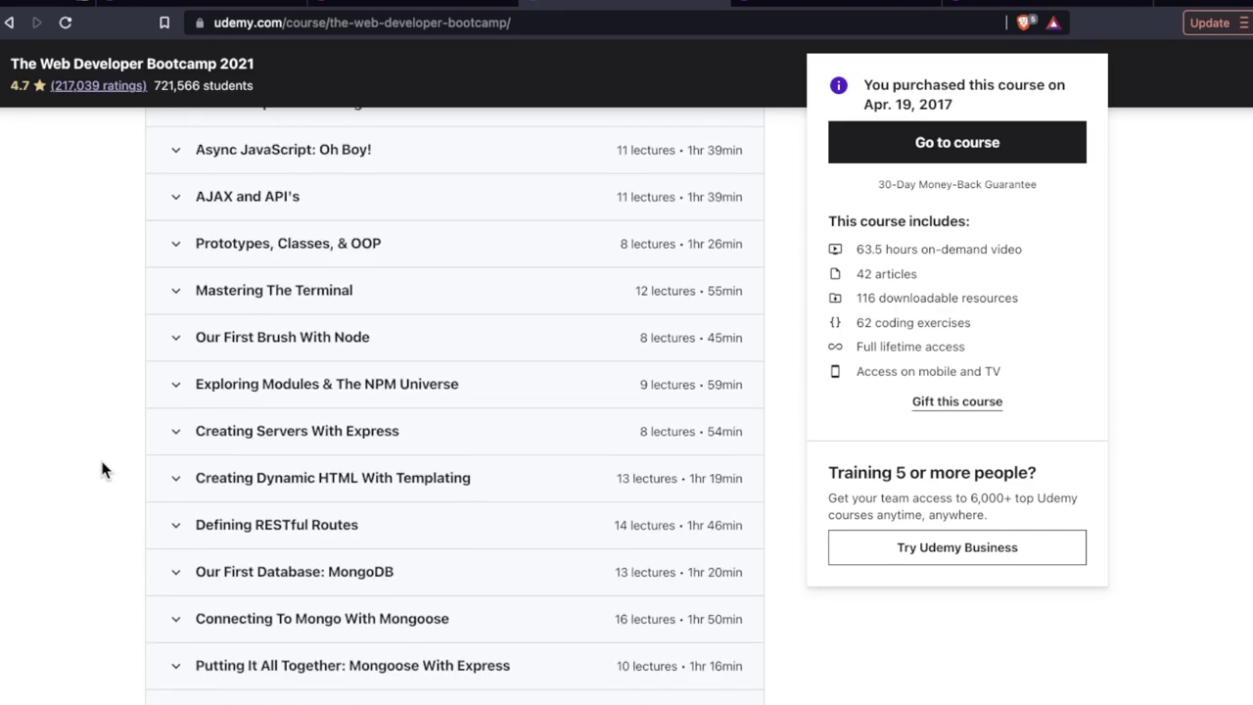
scroll(106, 470, "up", 3)
scroll(106, 470, "up", 1)
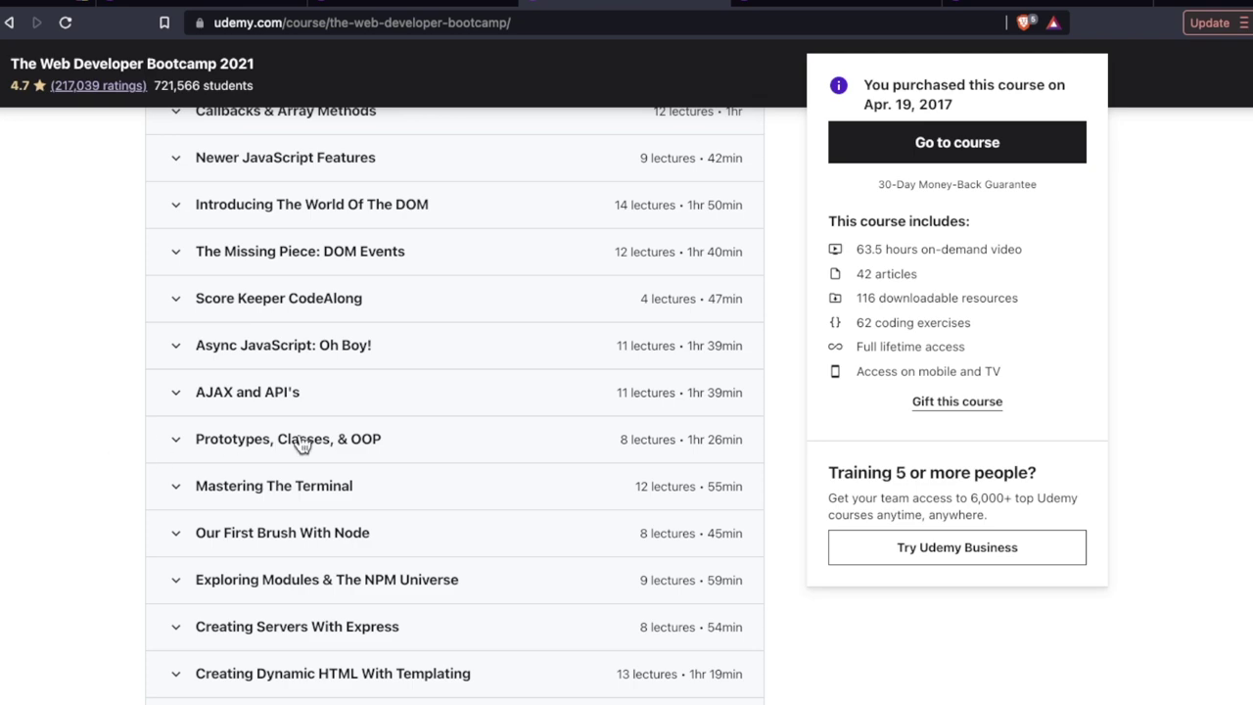
scroll(364, 348, "up", 5)
scroll(364, 349, "up", 5)
scroll(364, 349, "up", 3)
scroll(364, 348, "up", 3)
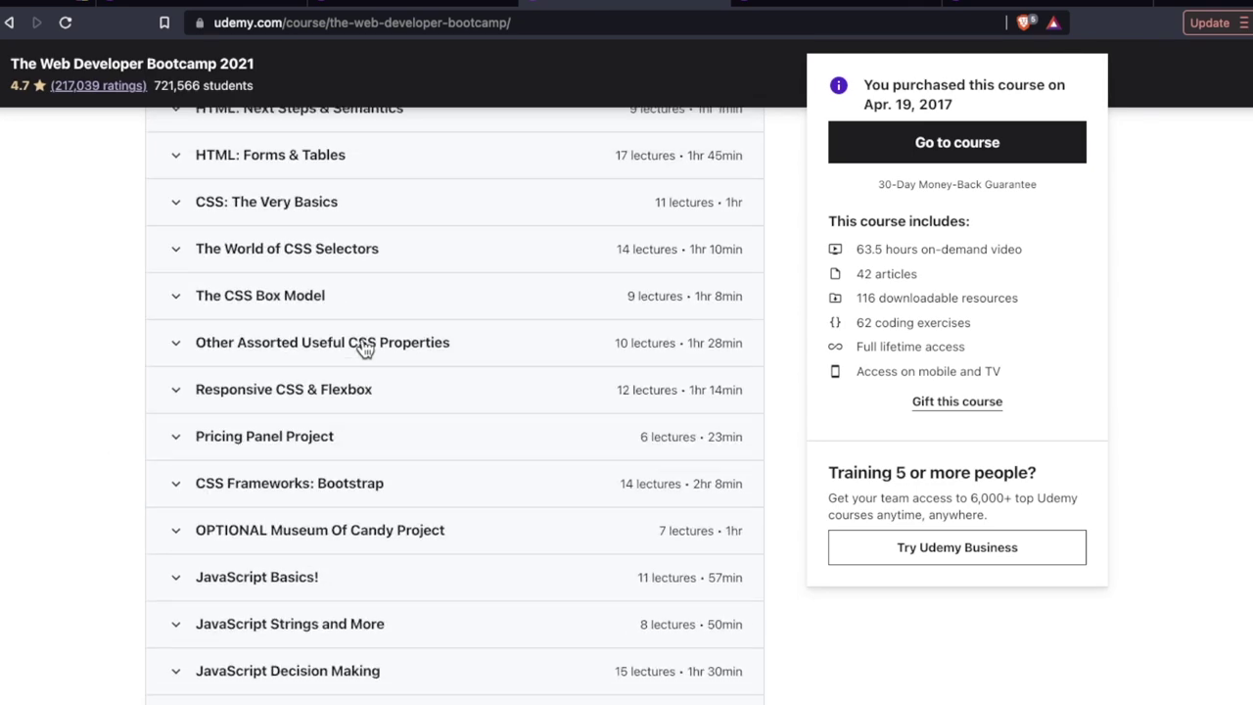
scroll(364, 348, "up", 3)
scroll(364, 348, "down", 1)
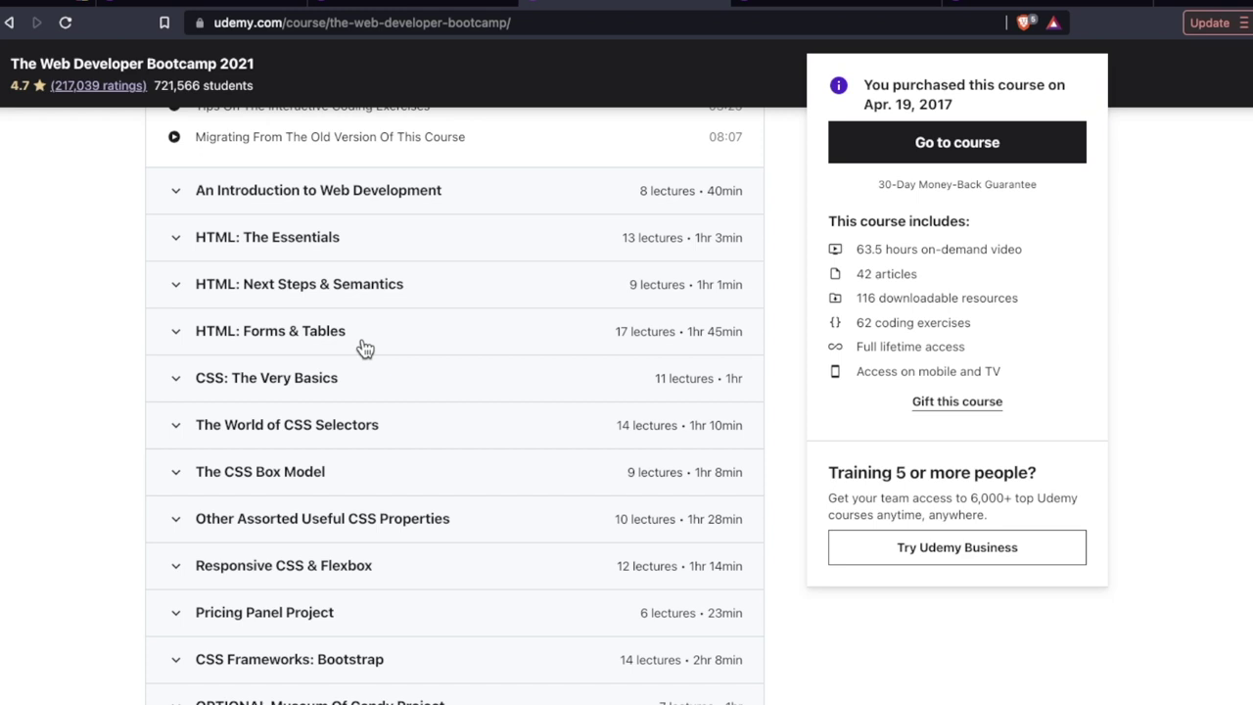
scroll(363, 347, "down", 1)
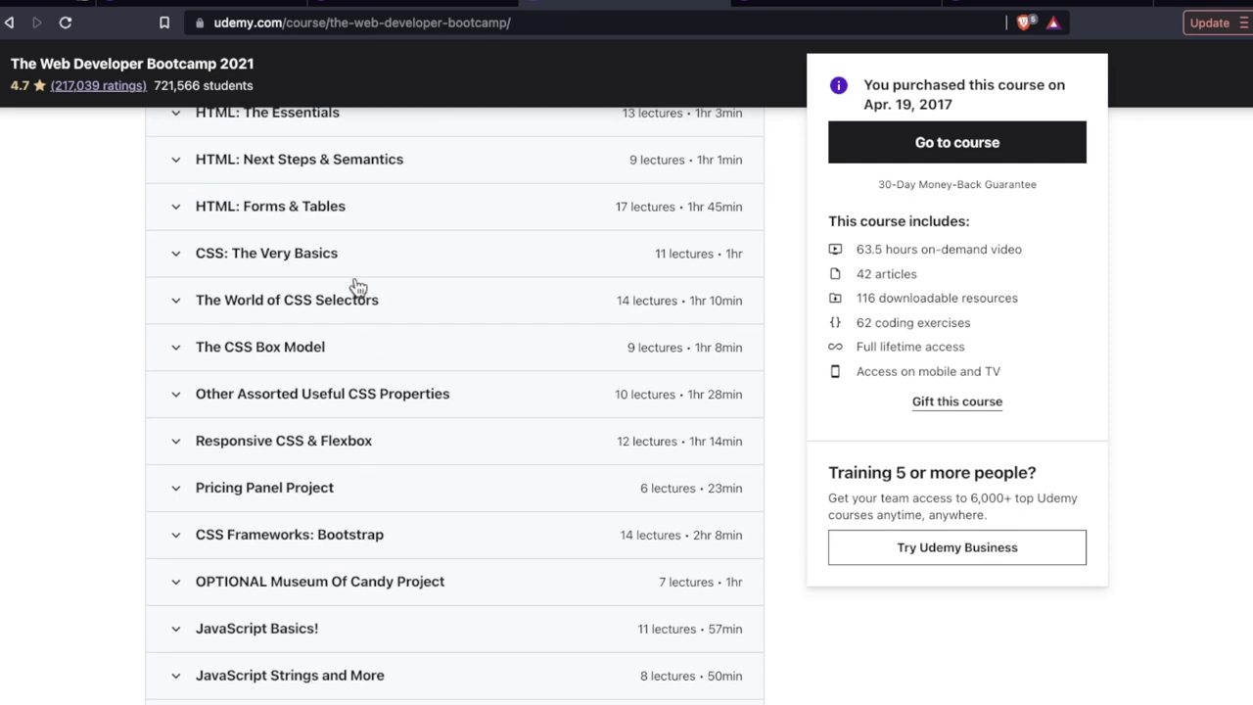
left_click(391, 346)
scroll(423, 277, "down", 4)
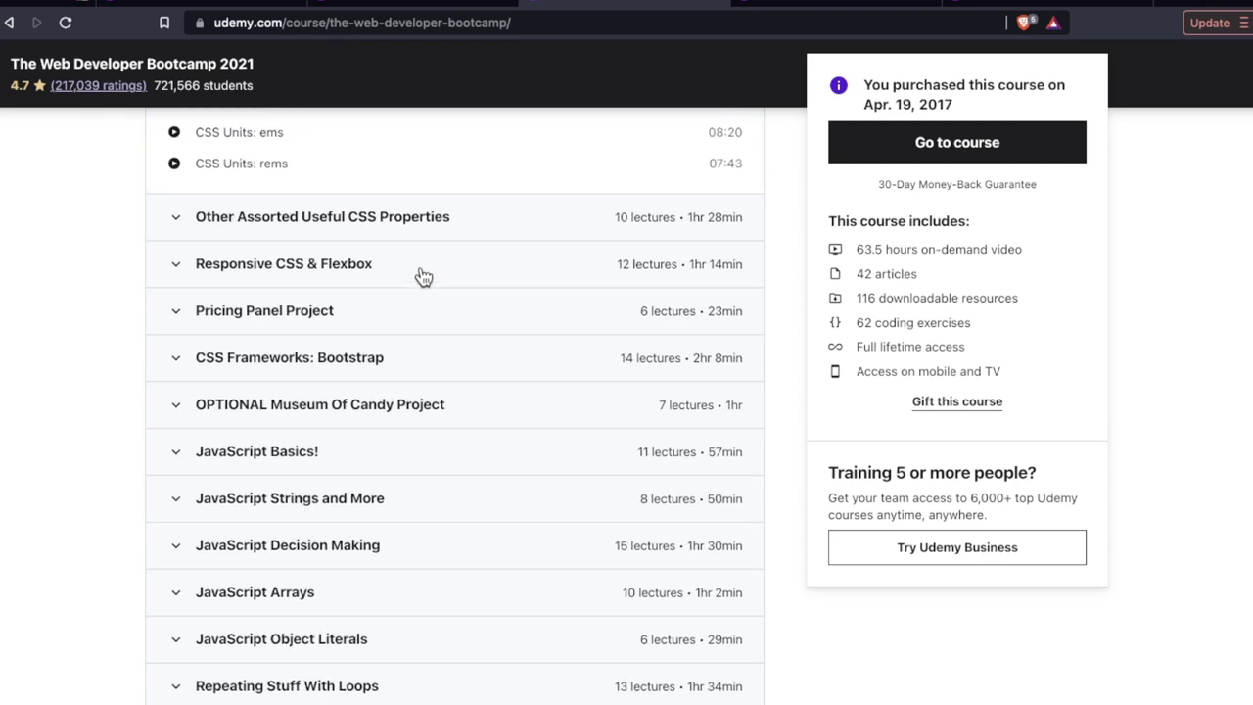
scroll(423, 277, "down", 1)
scroll(423, 277, "down", 2)
scroll(424, 281, "down", 1)
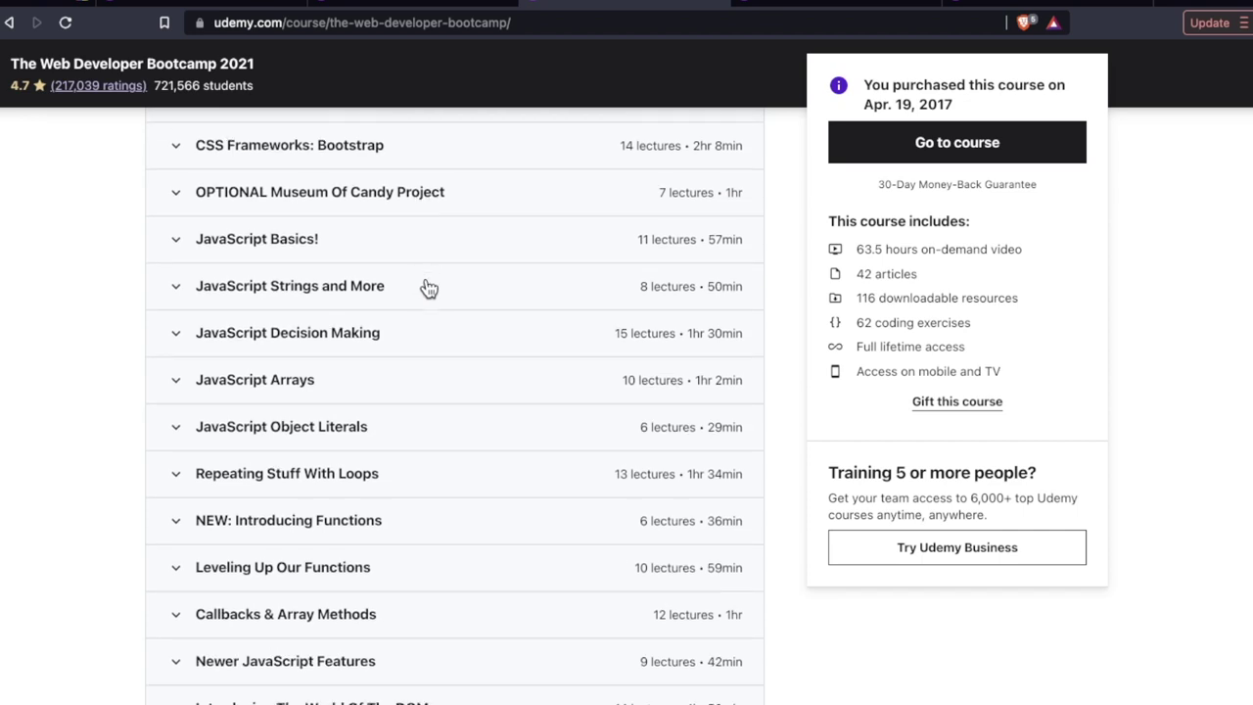
scroll(359, 205, "down", 1)
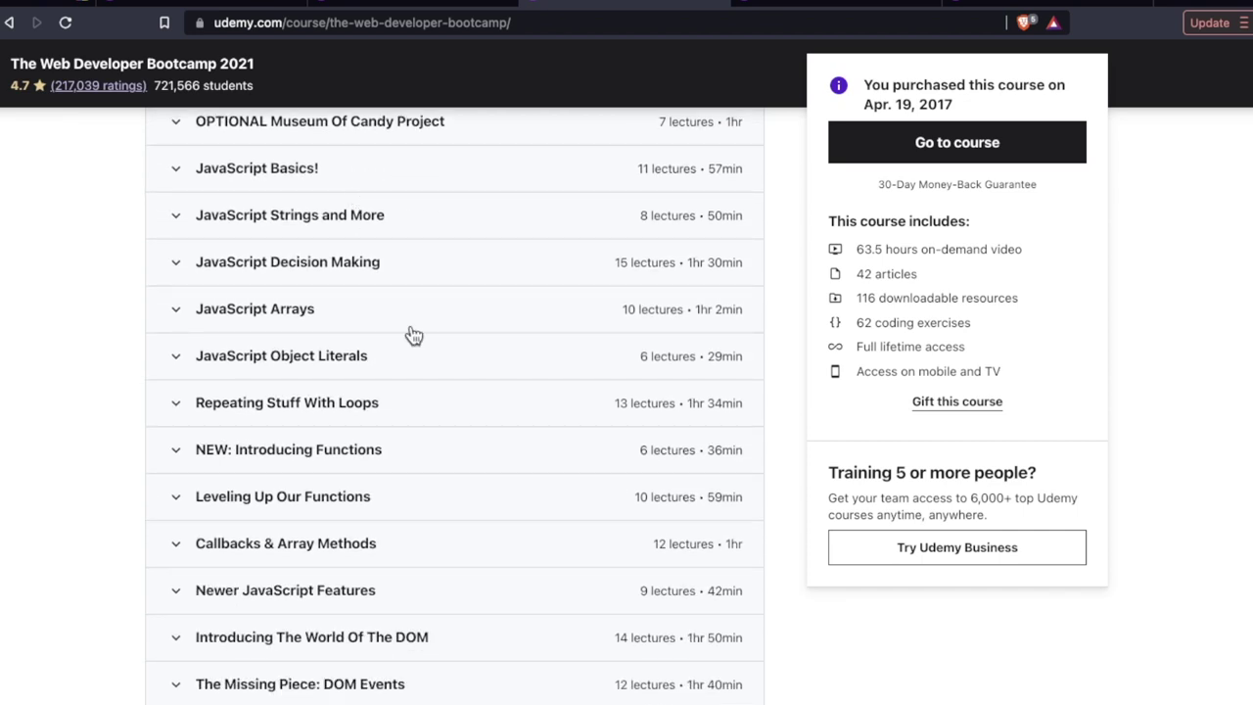
scroll(440, 308, "up", 3)
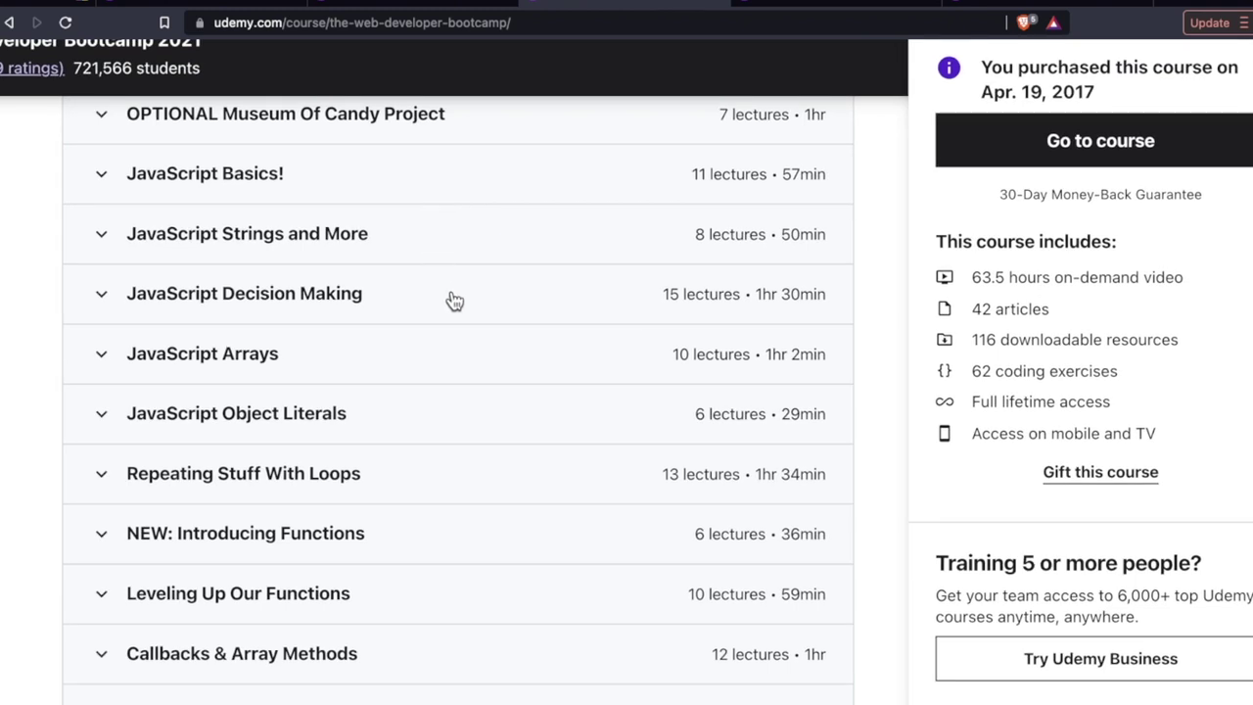
scroll(507, 369, "down", 1)
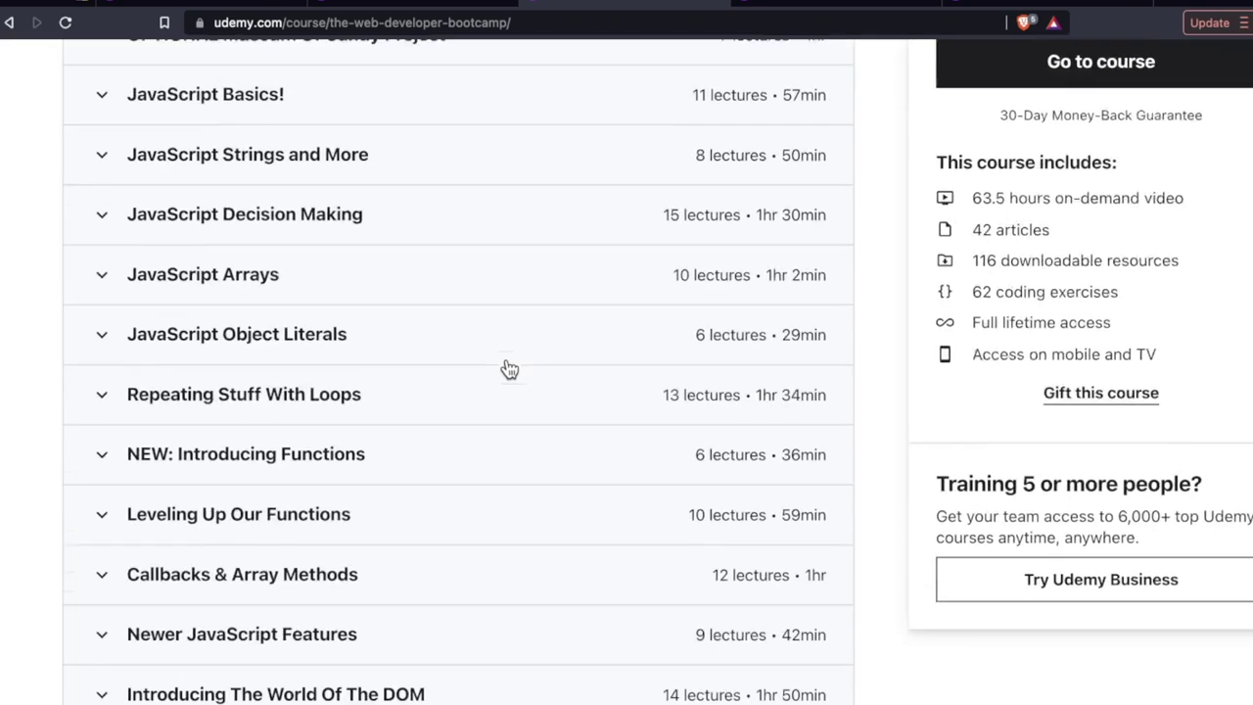
scroll(510, 267, "down", 1)
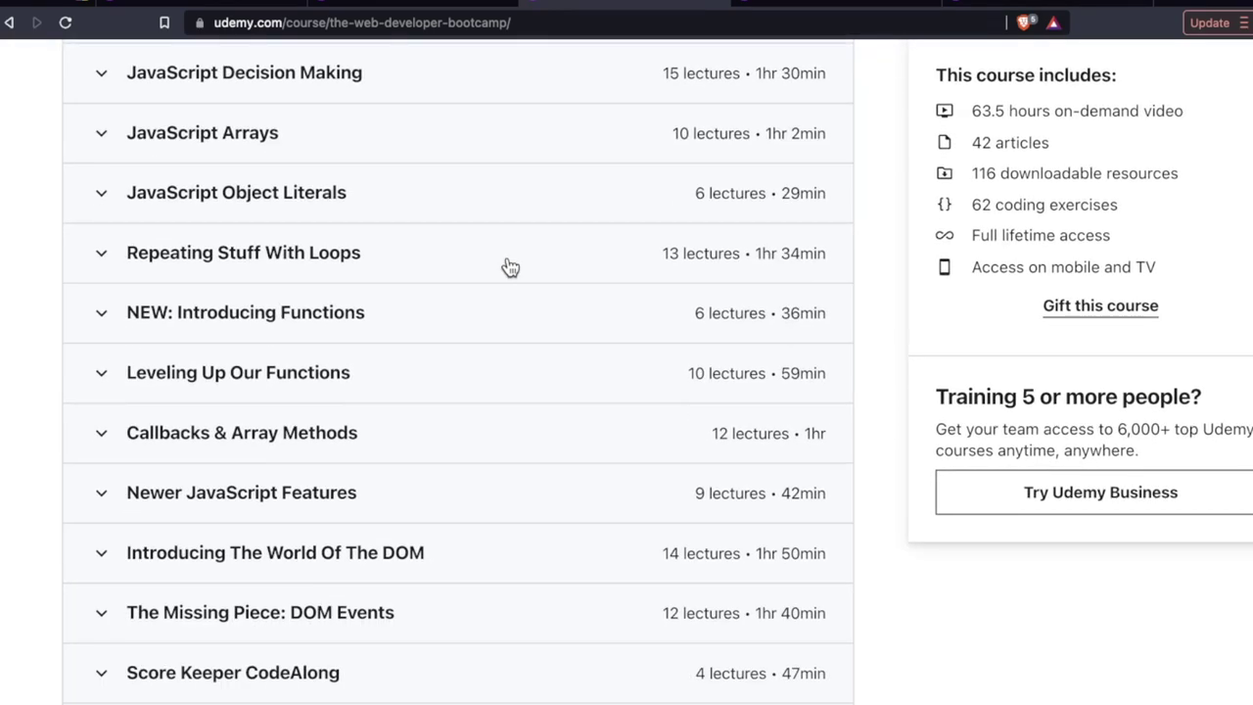
scroll(509, 267, "up", 1)
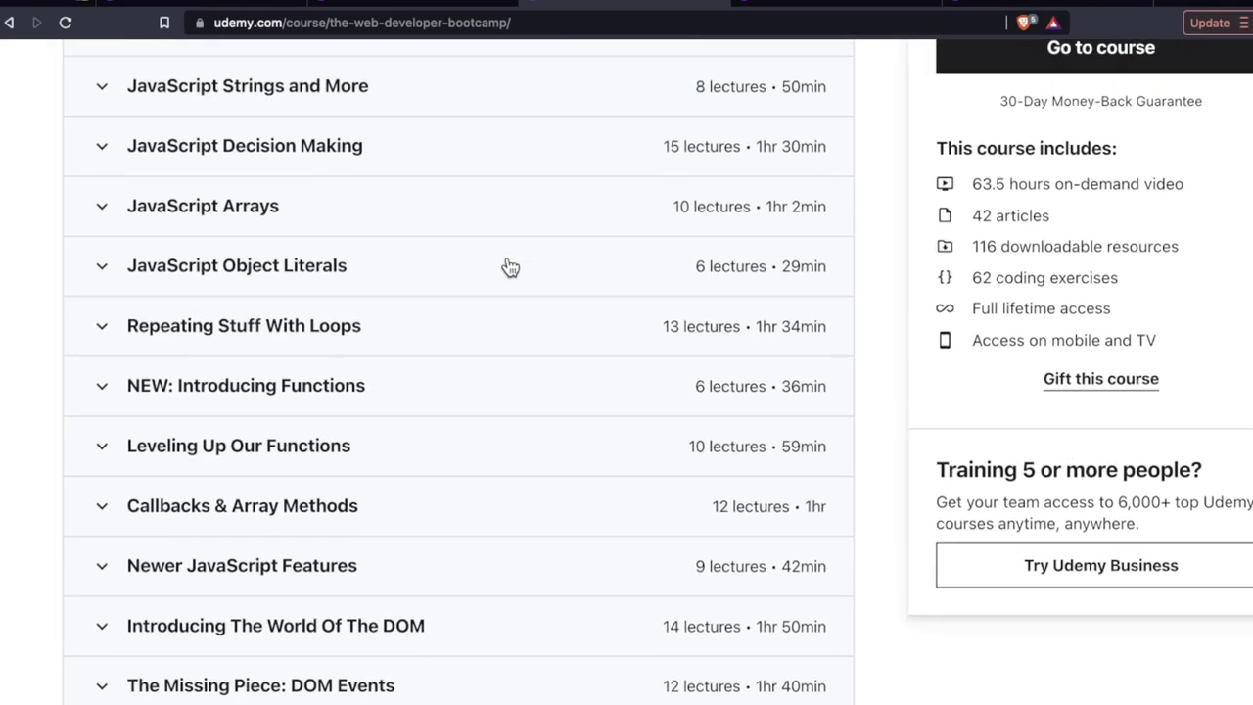
scroll(509, 267, "down", 1)
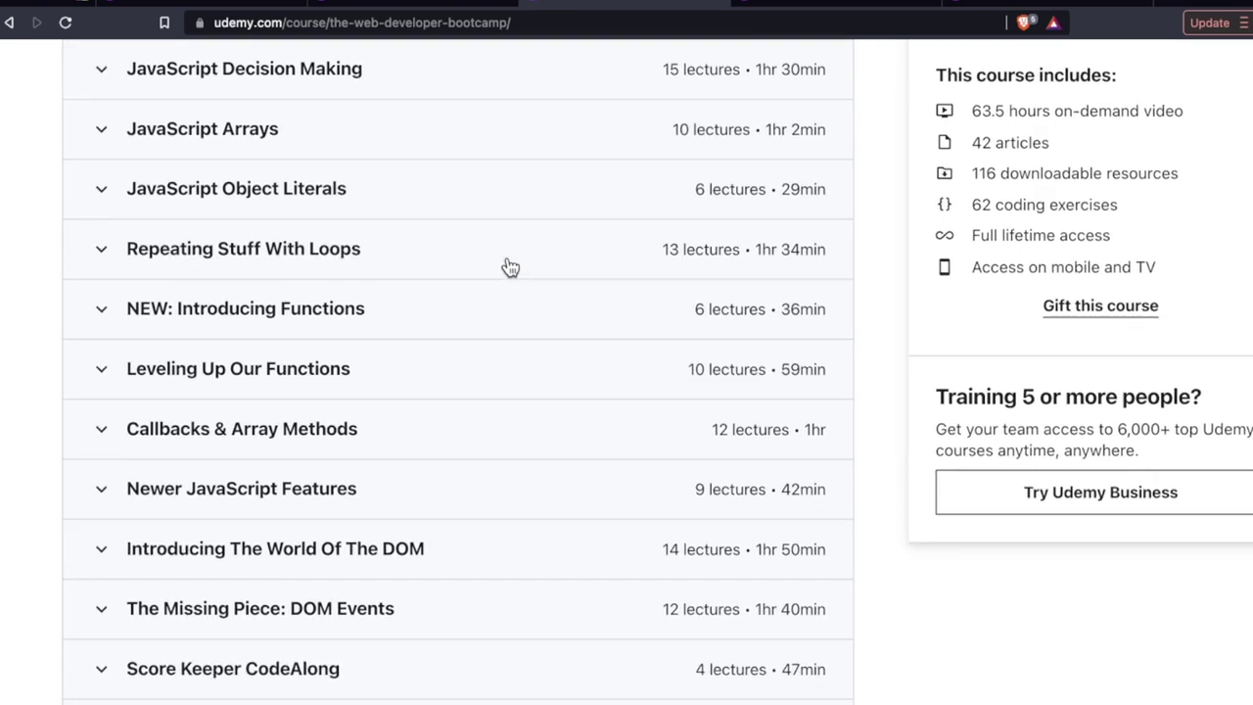
scroll(509, 267, "down", 1)
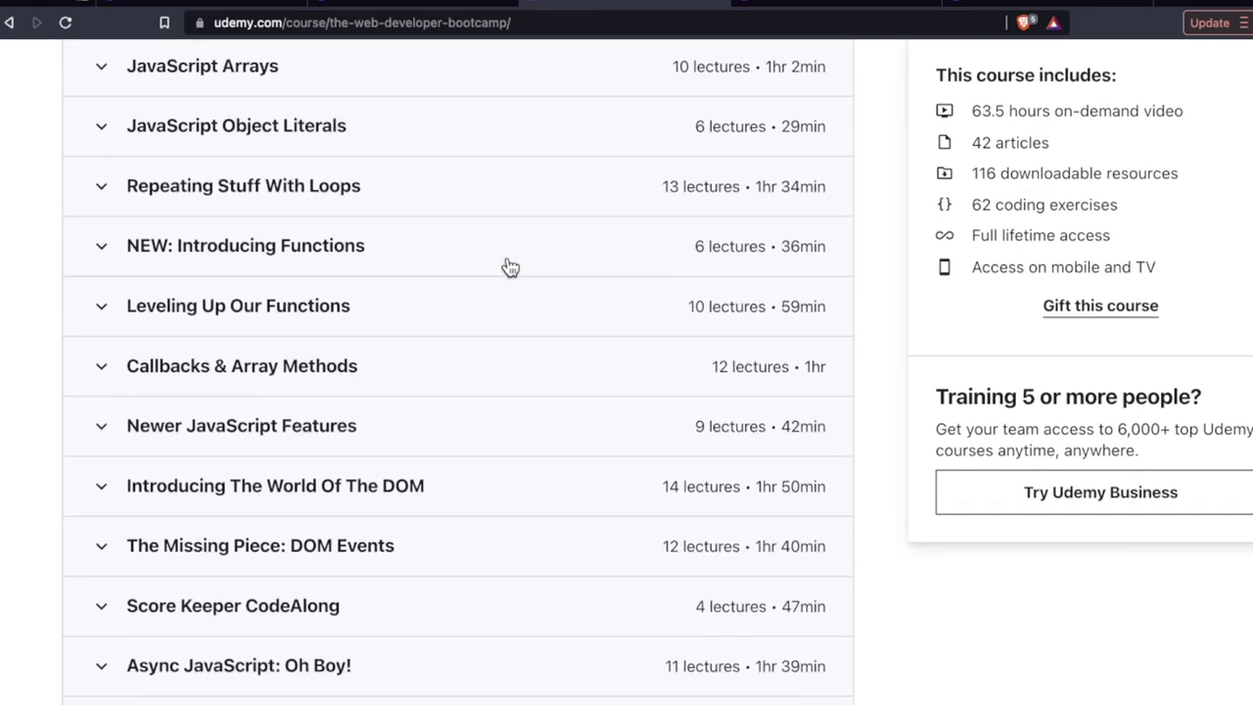
scroll(509, 268, "down", 2)
scroll(509, 268, "down", 1)
scroll(510, 267, "down", 2)
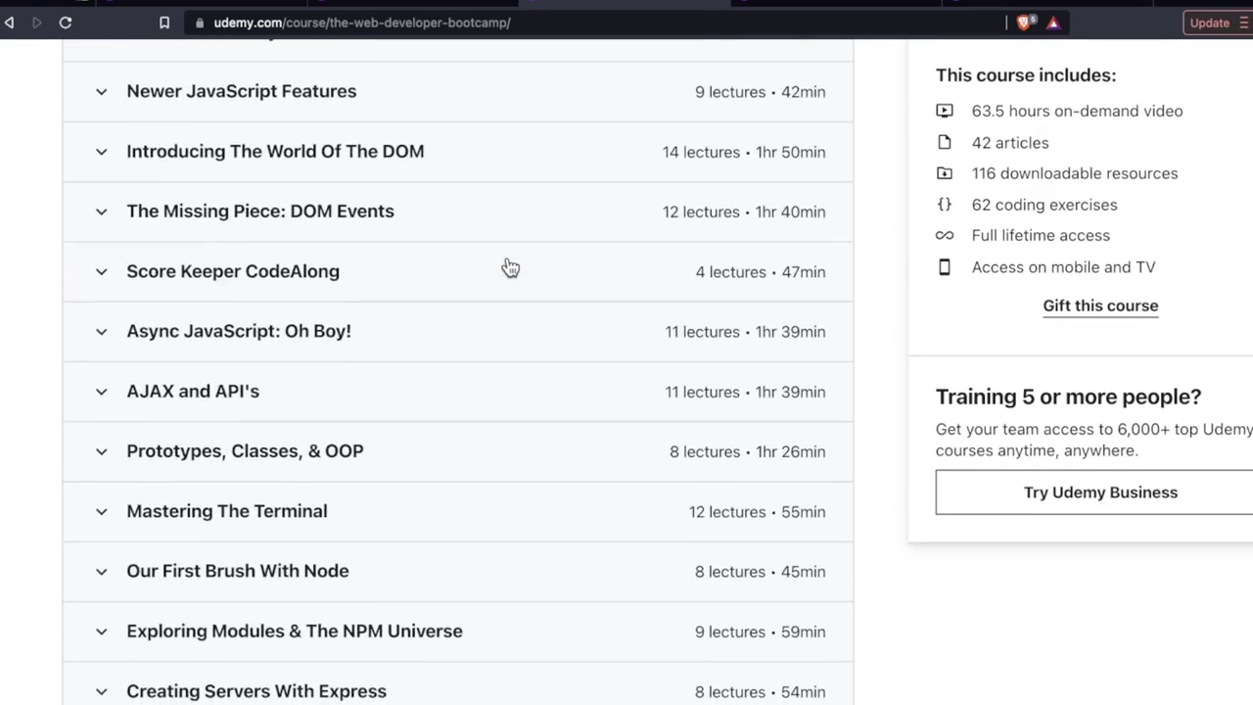
scroll(509, 267, "down", 2)
scroll(475, 271, "down", 2)
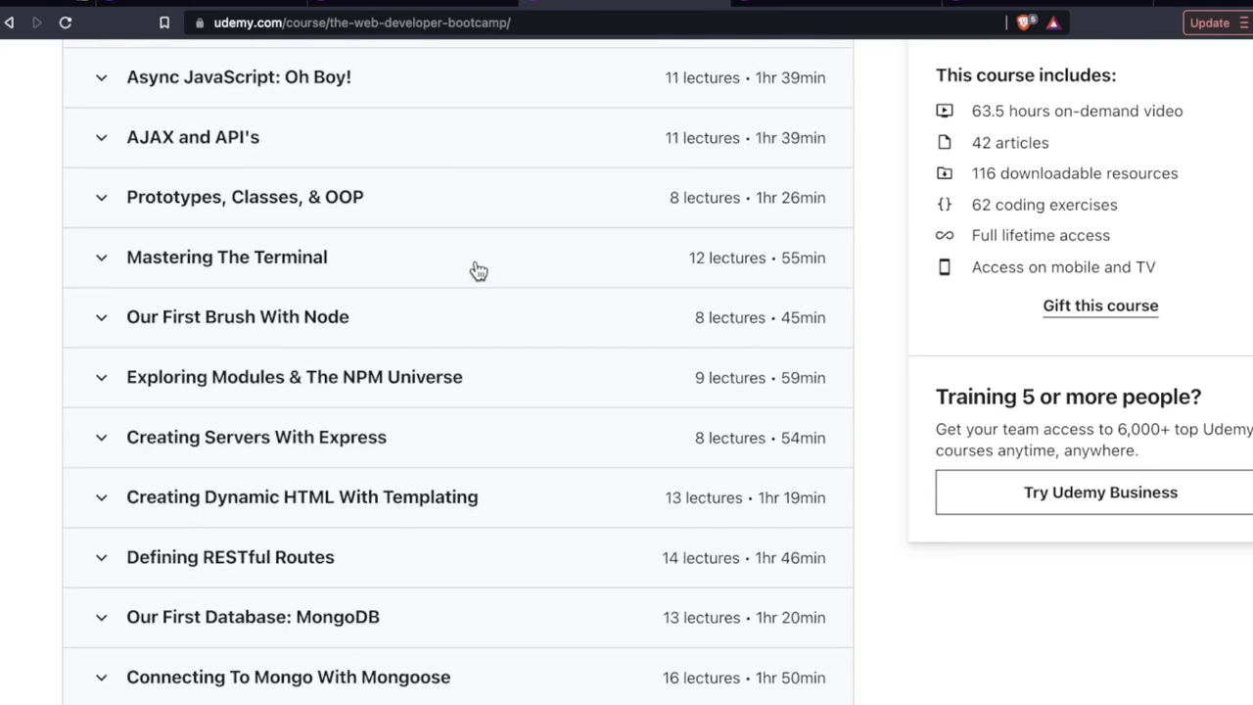
scroll(533, 330, "up", 2)
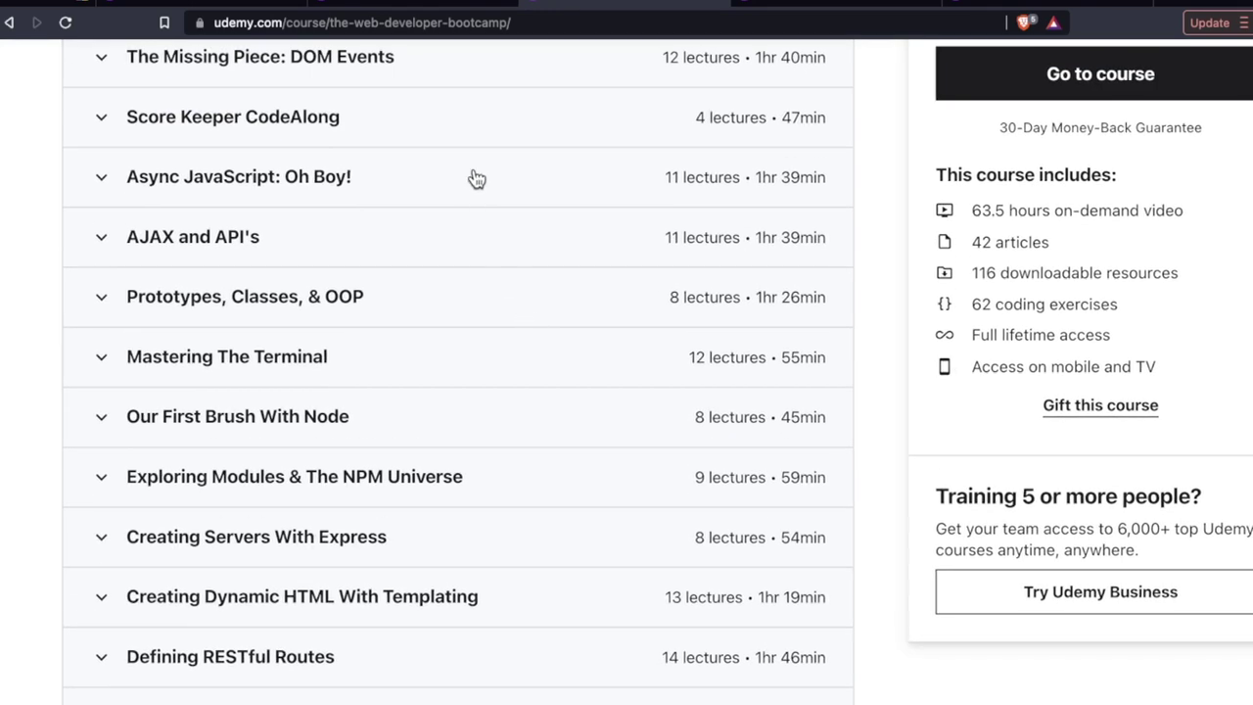
scroll(486, 200, "down", 1)
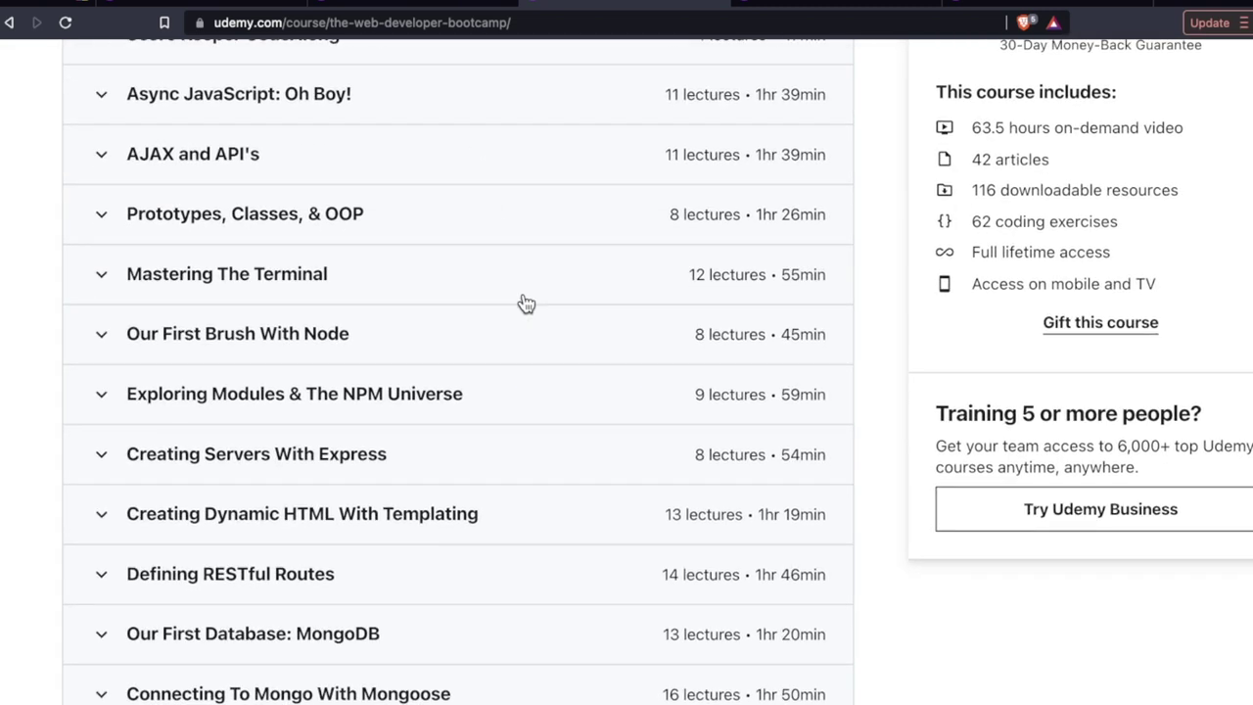
scroll(524, 302, "down", 2)
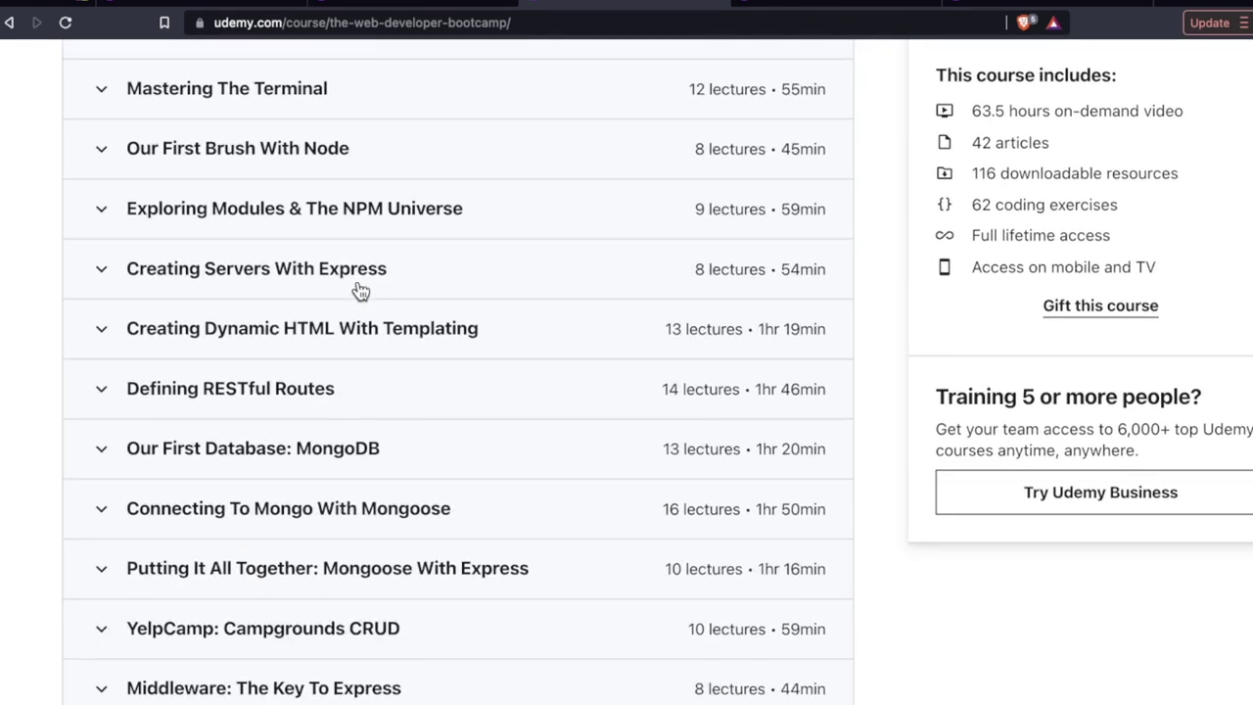
scroll(511, 289, "down", 1)
scroll(511, 289, "down", 1)
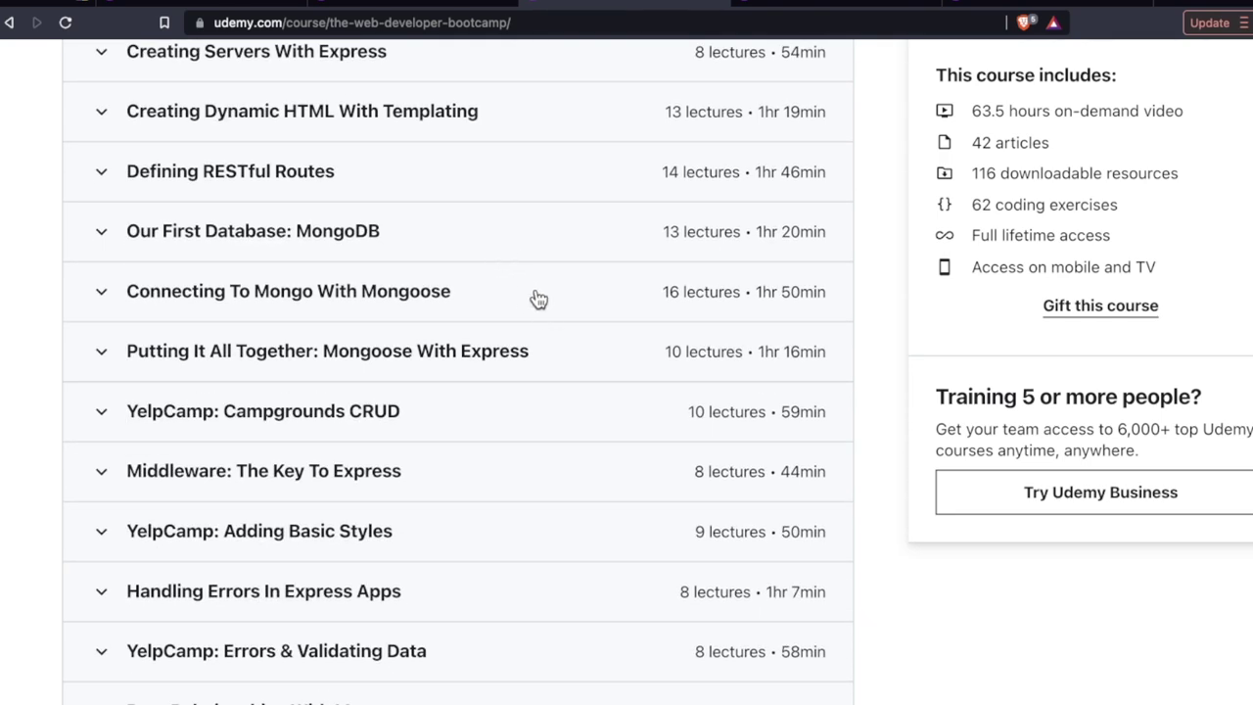
scroll(534, 296, "down", 1)
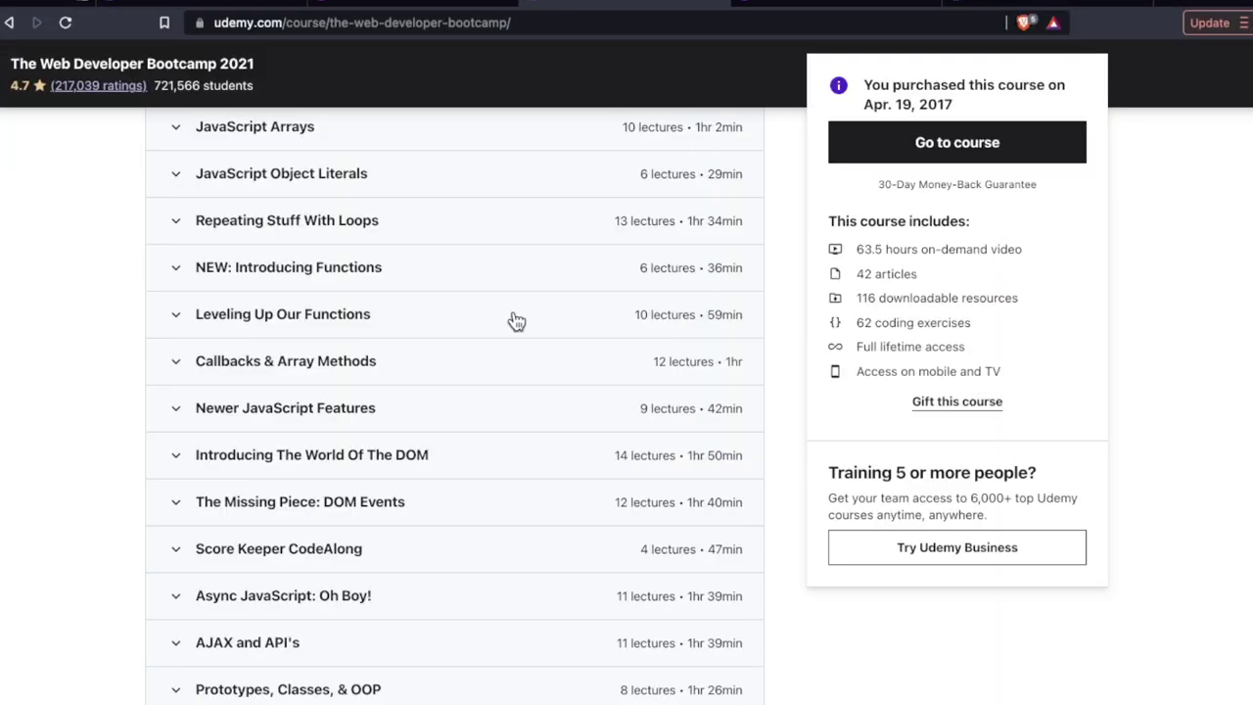
scroll(516, 322, "up", 2)
scroll(516, 321, "up", 2)
scroll(515, 321, "up", 1)
scroll(515, 321, "up", 3)
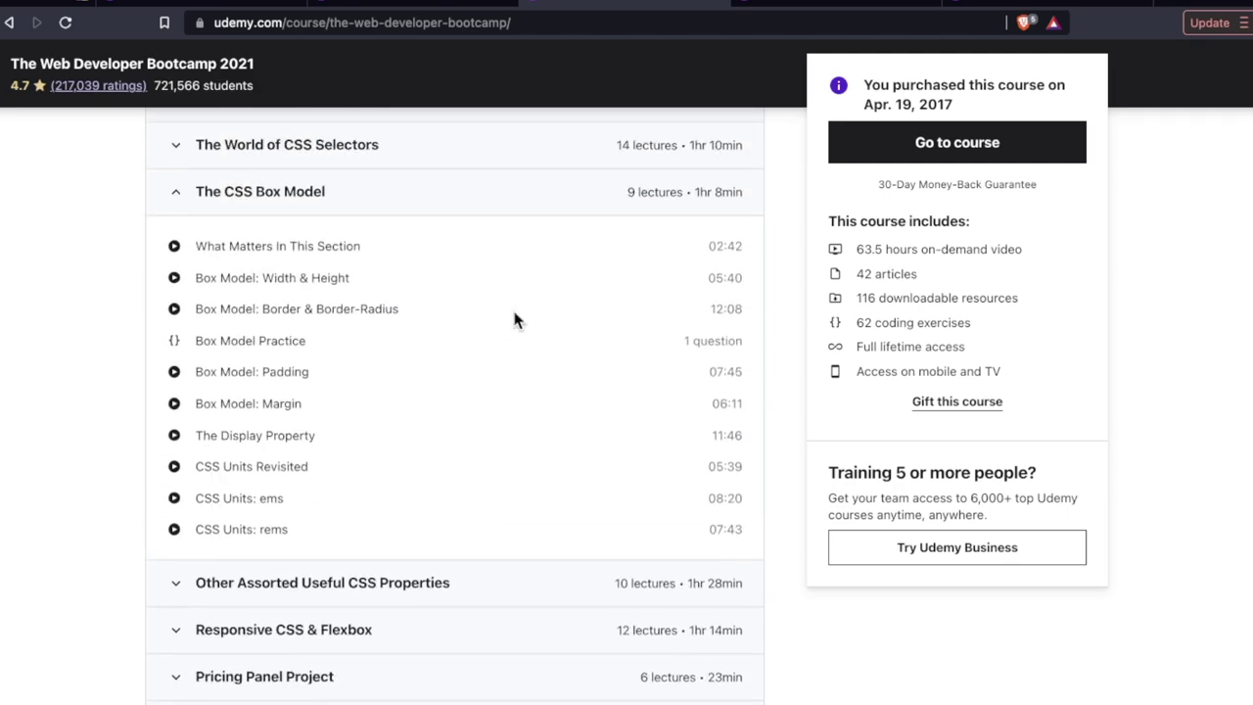
scroll(516, 321, "up", 2)
Close The CSS Box Model lecture list and open the YelpCamp: Restructuring & Flash lectures
left_click(476, 382)
scroll(477, 392, "down", 4)
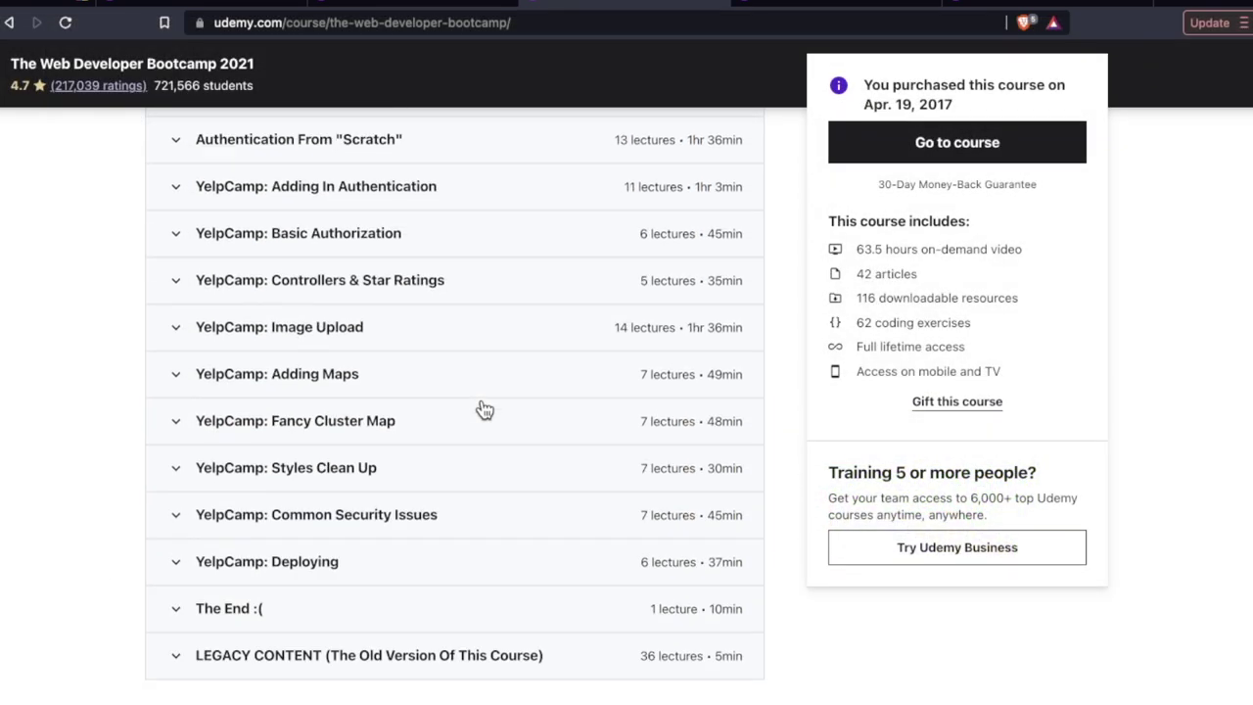
scroll(484, 409, "up", 1)
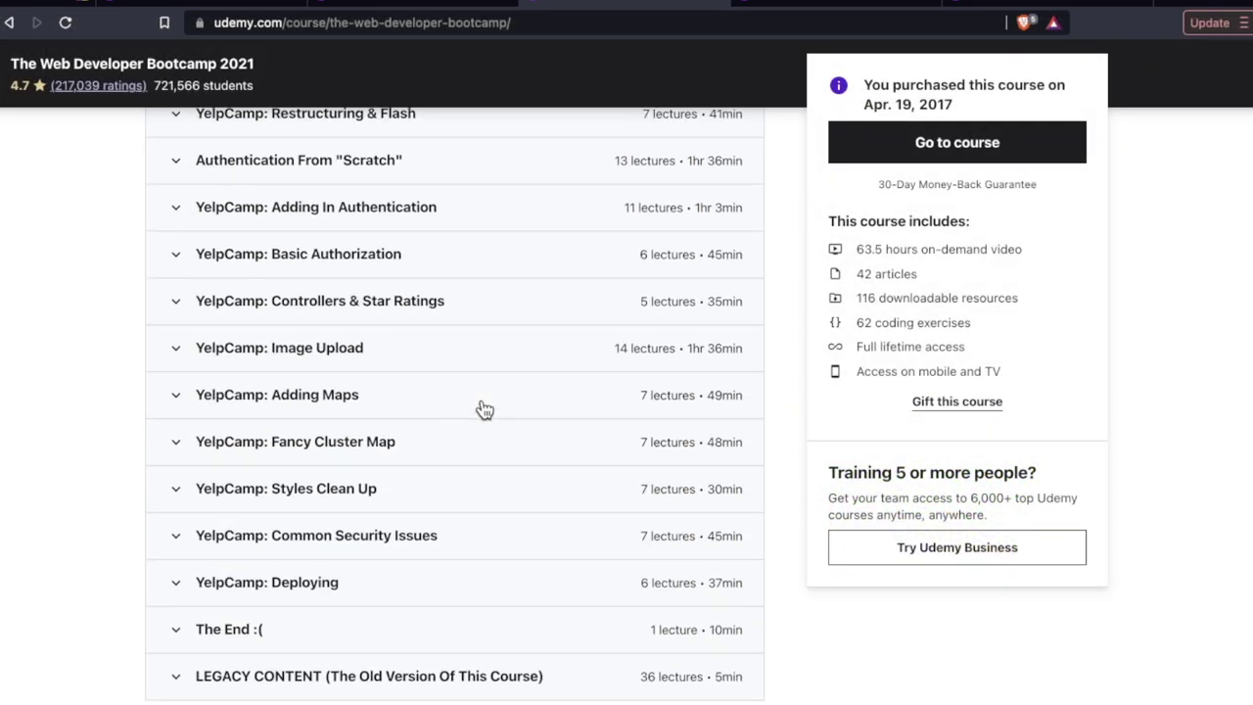
scroll(484, 409, "up", 5)
scroll(475, 411, "up", 1)
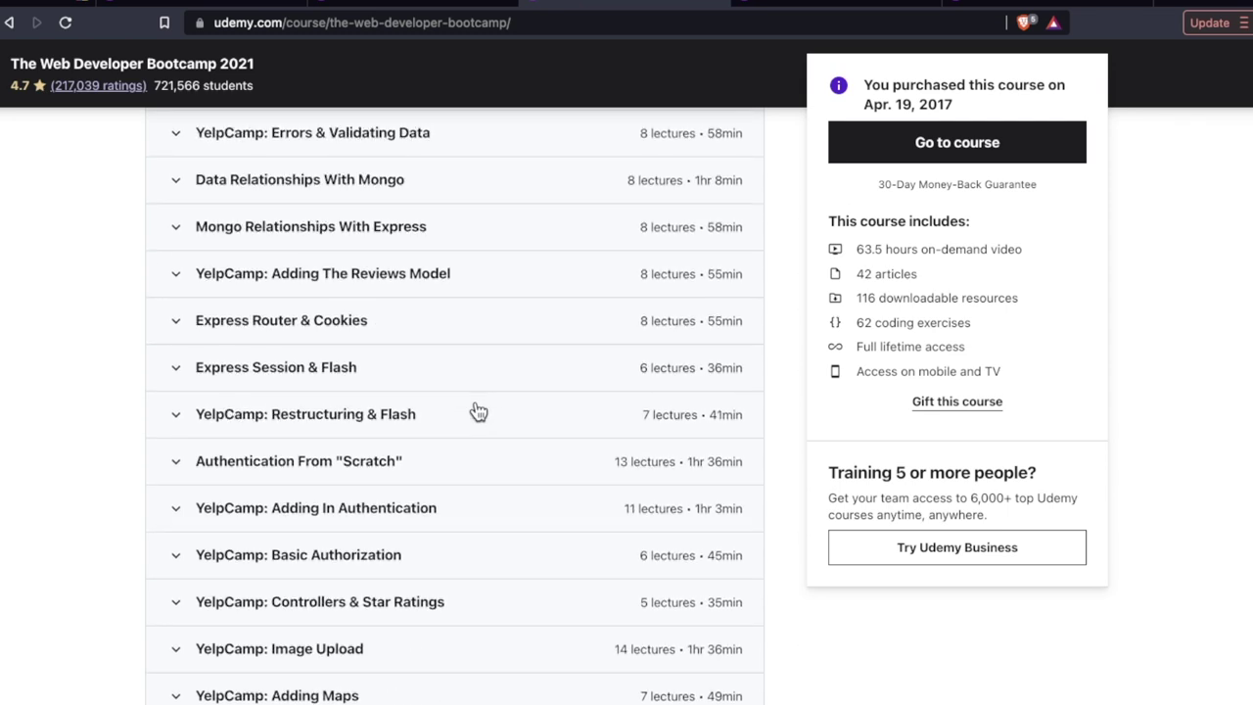
scroll(477, 412, "up", 2)
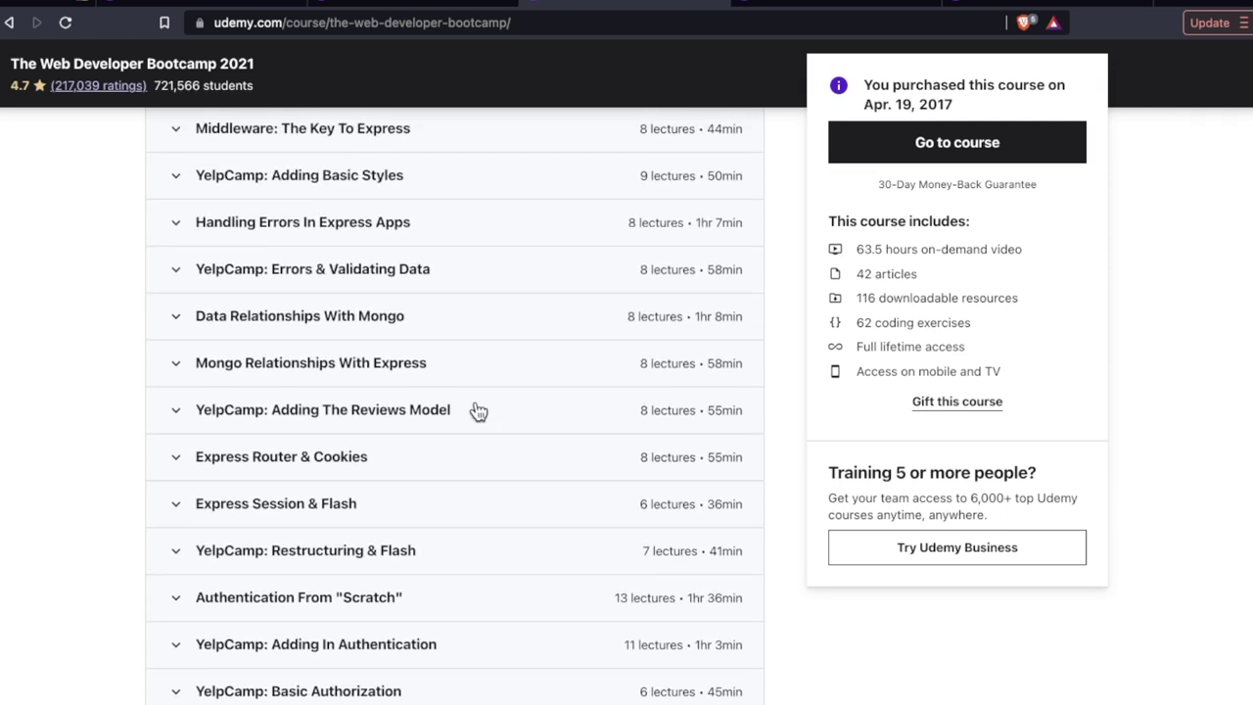
left_click(364, 567)
scroll(364, 567, "down", 3)
scroll(364, 567, "down", 3)
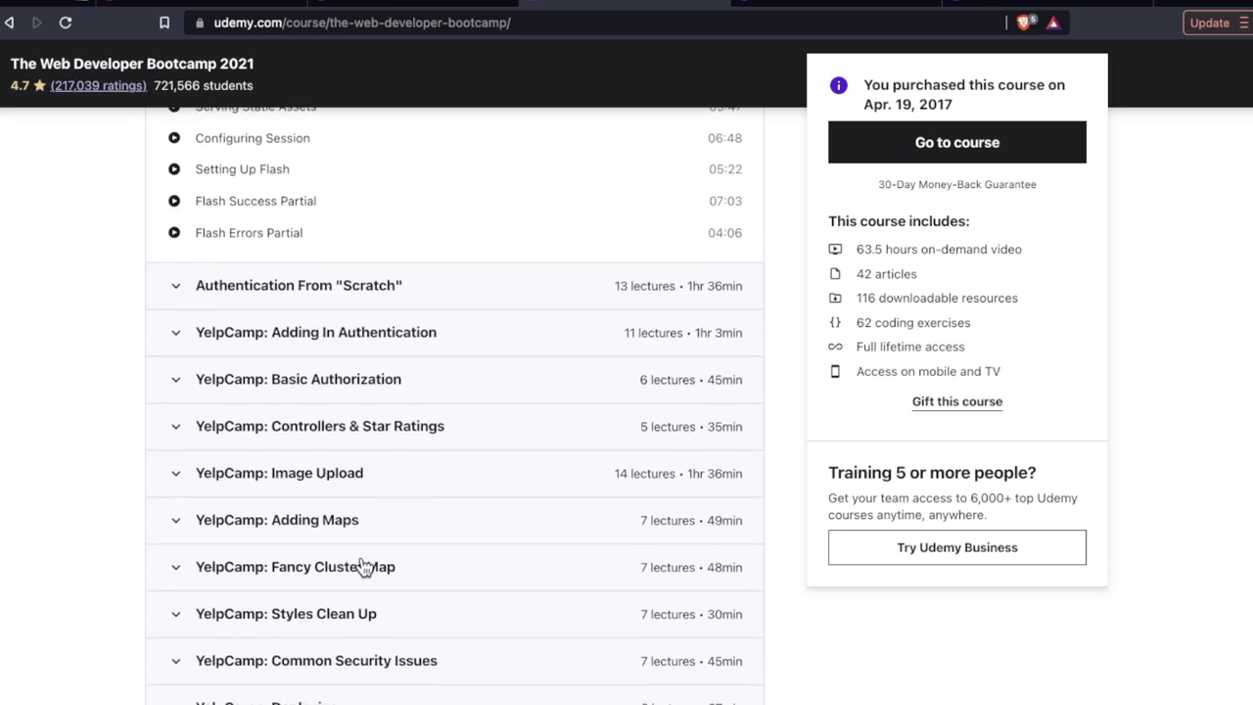
scroll(316, 392, "down", 1)
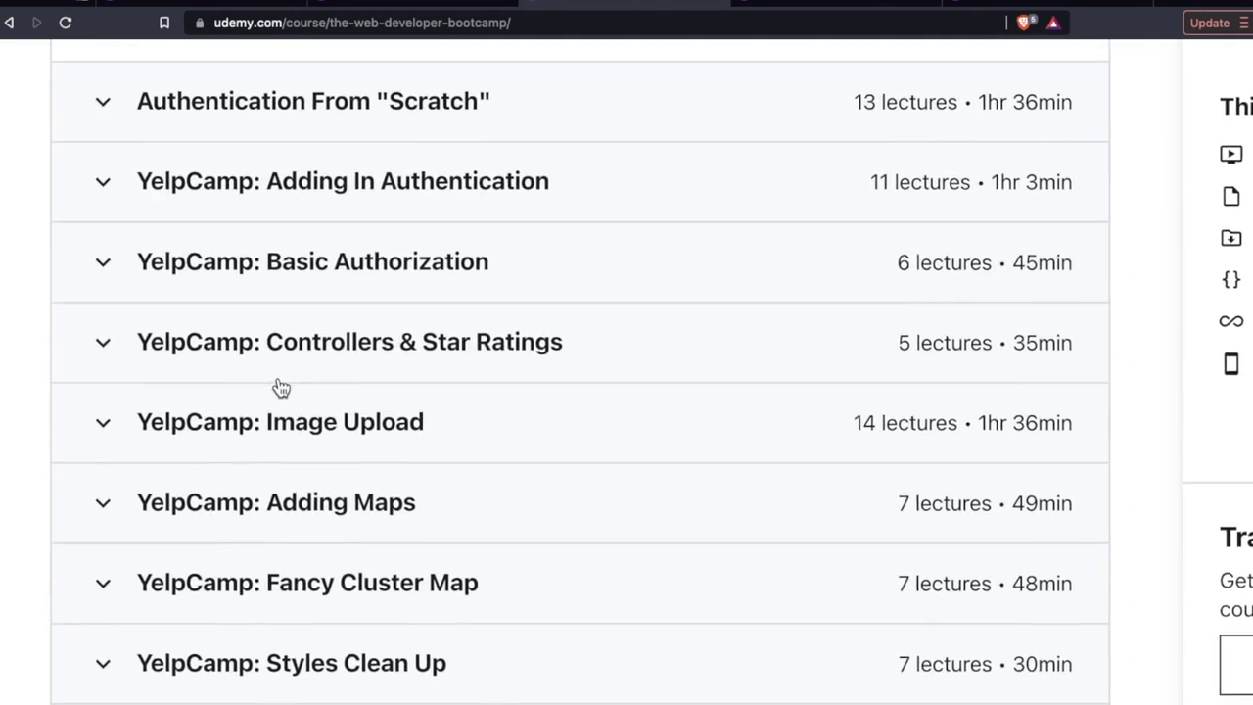
scroll(515, 386, "down", 2)
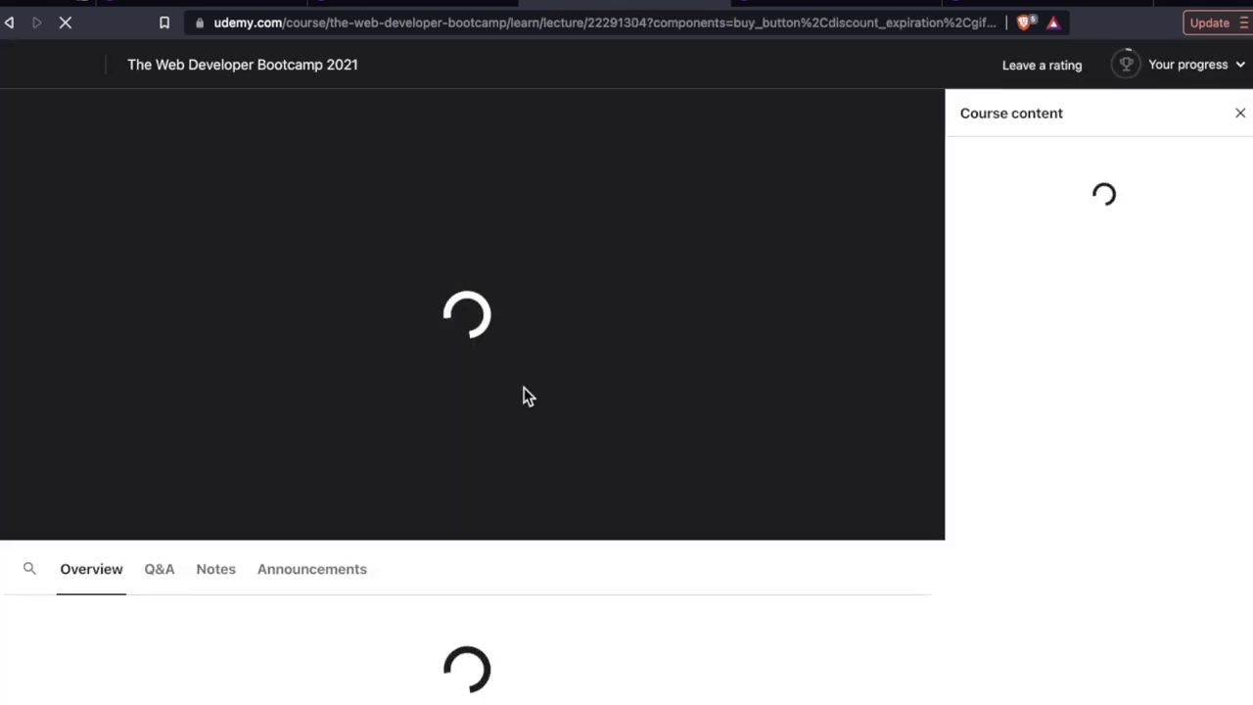
scroll(959, 461, "down", 4)
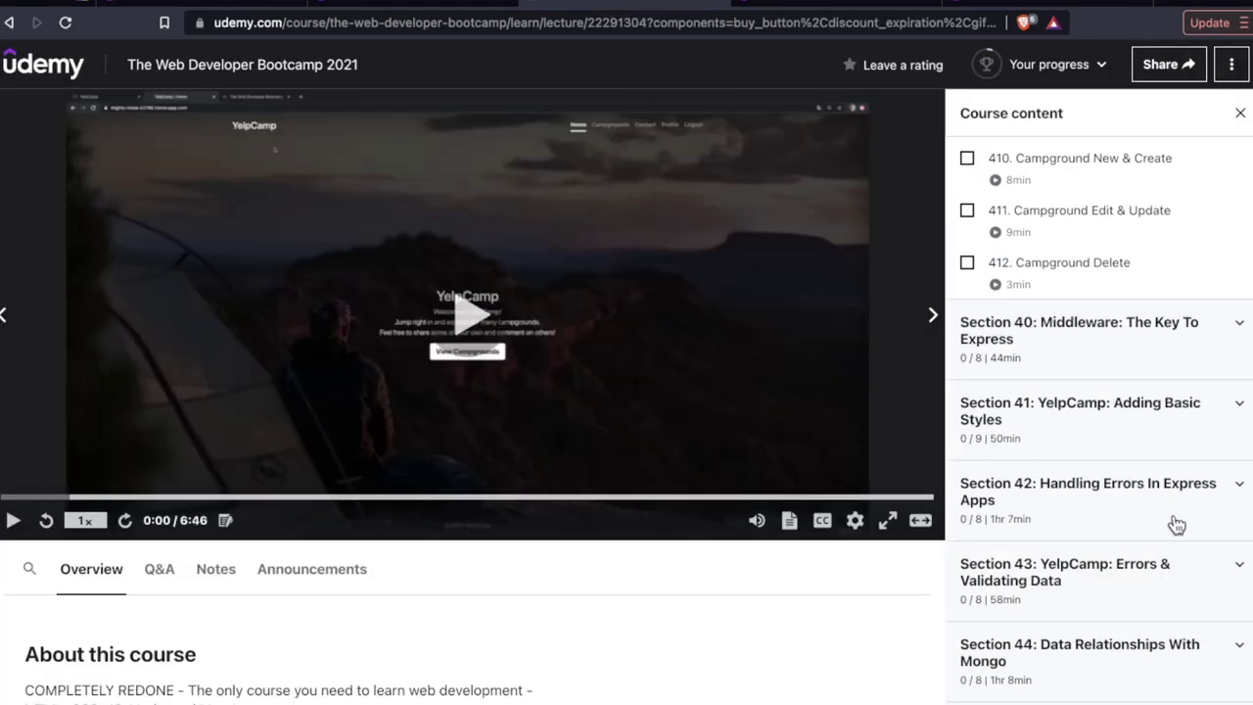
Start lecture 435, Handling More Async Errors!, from Section 42, briefly checking other course tabs
left_click(1175, 522)
scroll(1174, 523, "down", 3)
left_click(1134, 507)
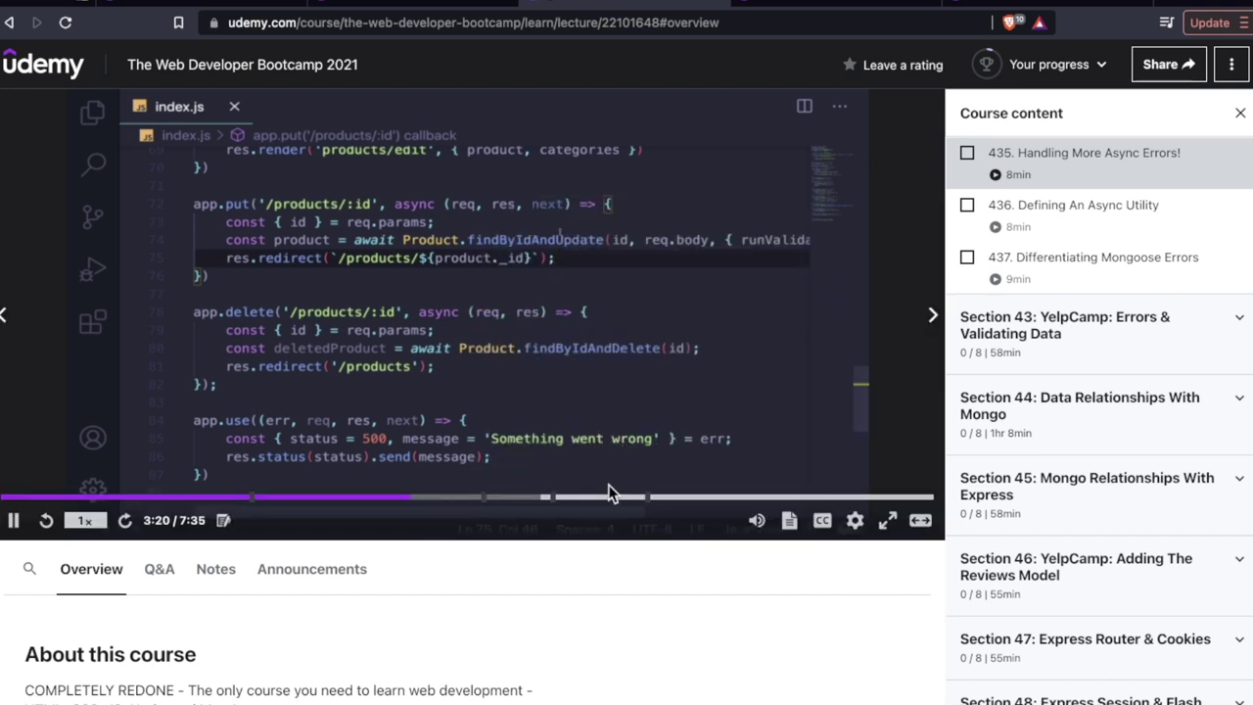
left_click(866, 5)
left_click(763, 5)
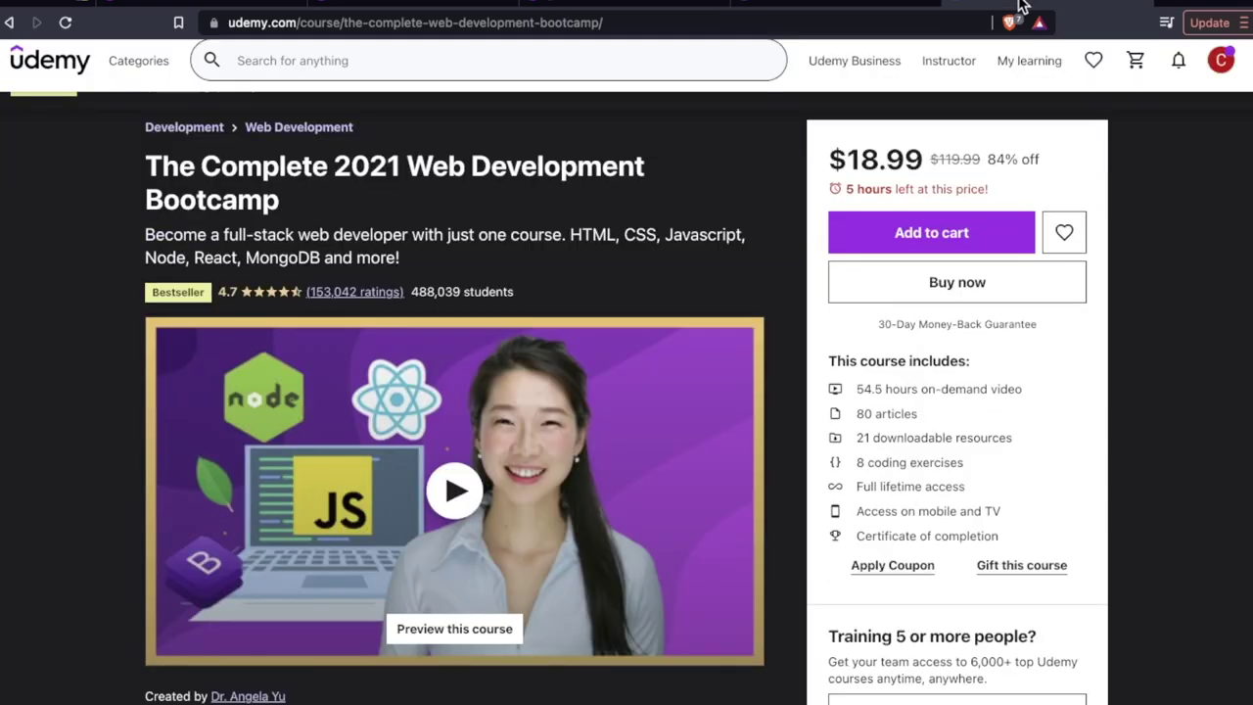
left_click(672, 5)
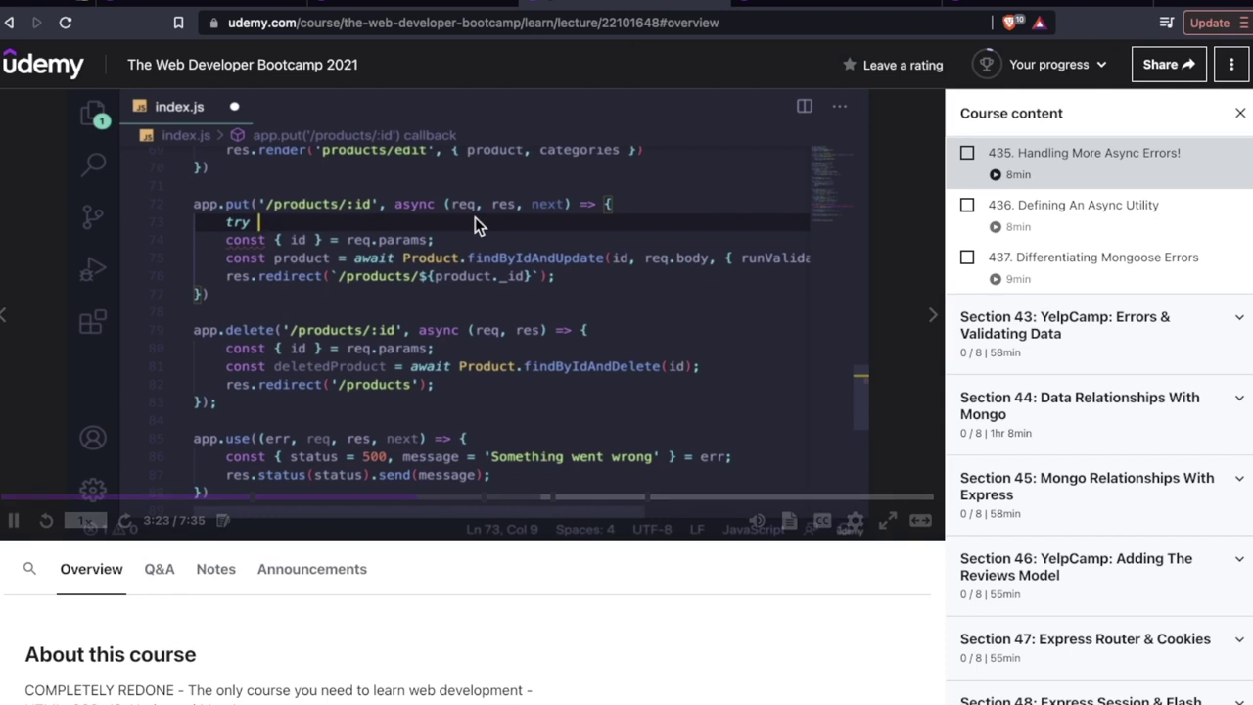
Skip lecture 435 ahead to about five minutes, pause it, then return to the previous lecture
left_click(626, 496)
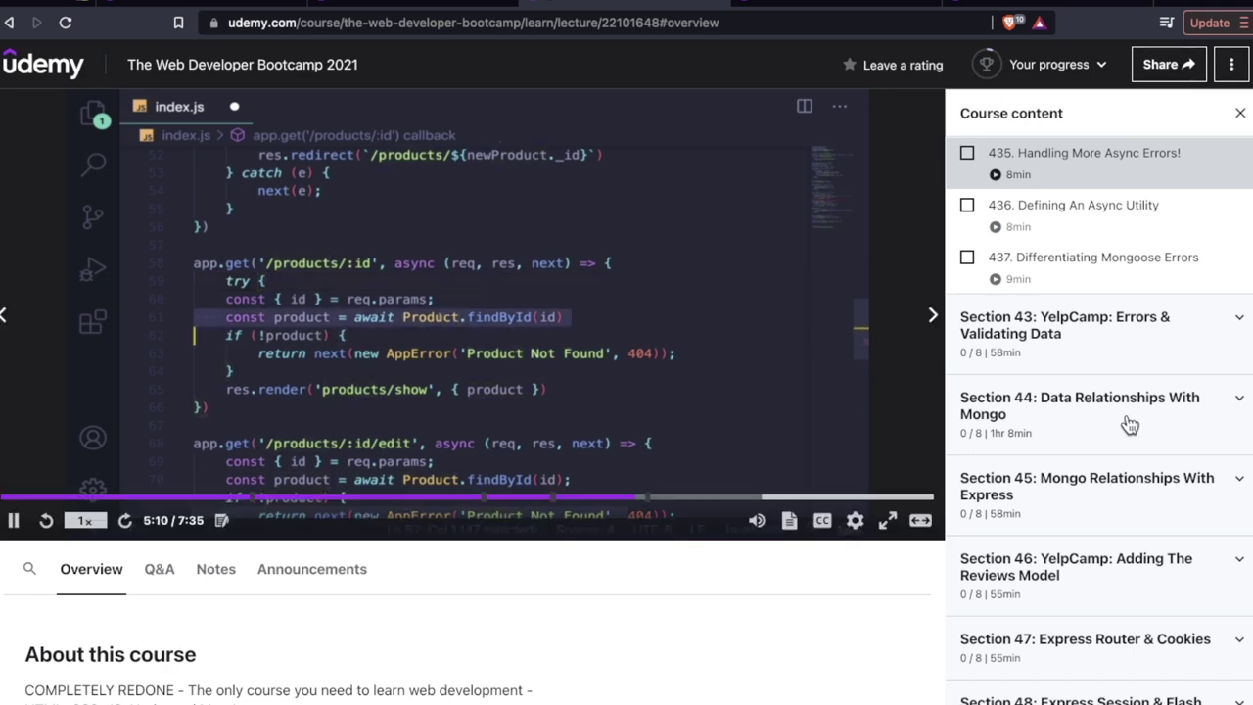
scroll(1127, 425, "down", 2)
scroll(1129, 422, "up", 3)
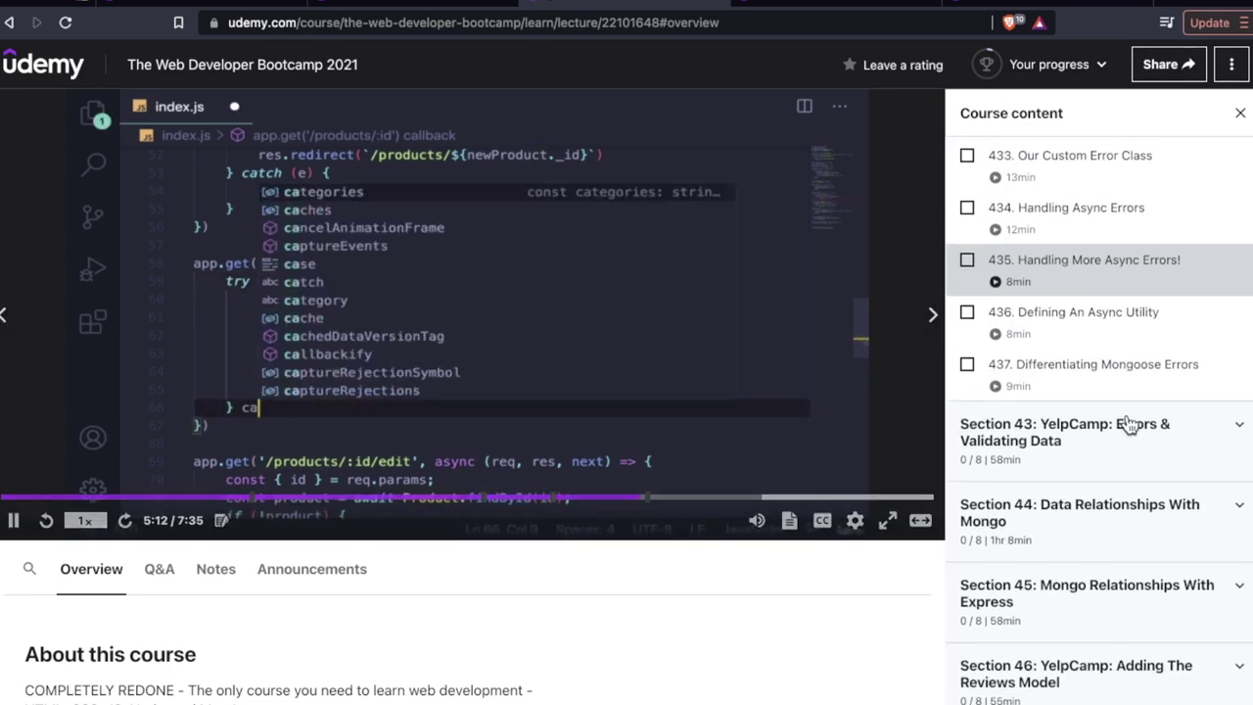
scroll(1128, 423, "up", 3)
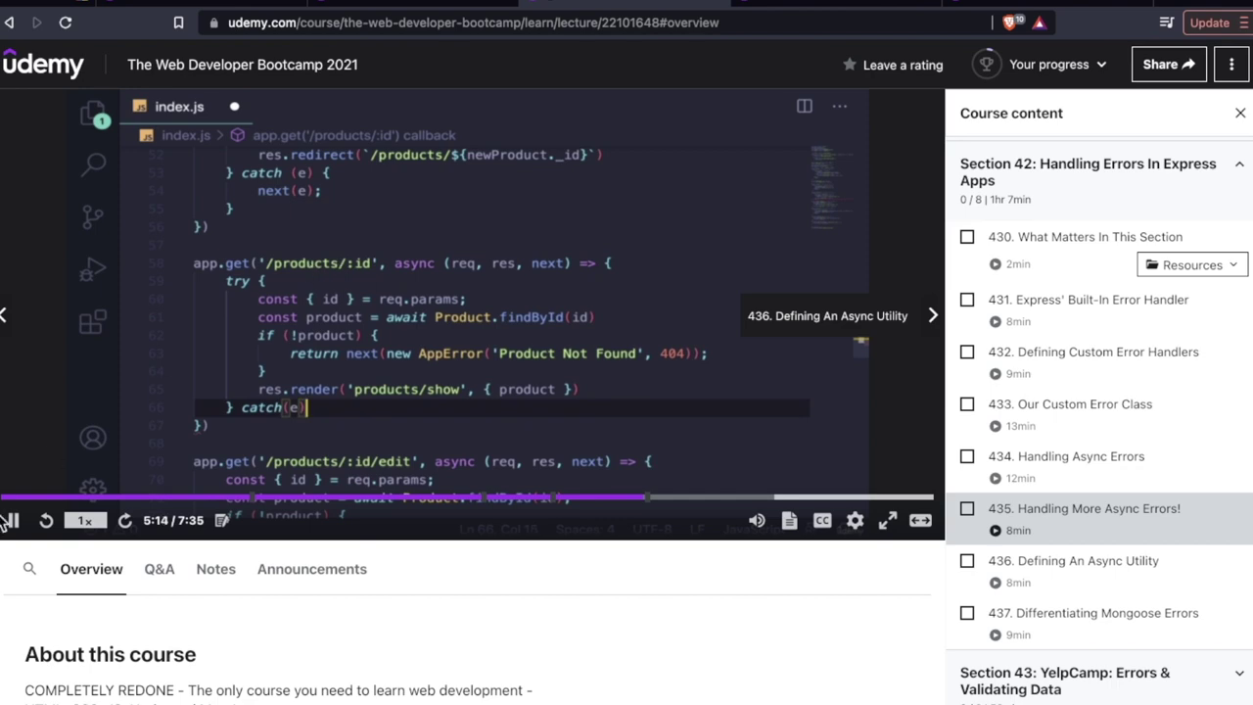
left_click(13, 520)
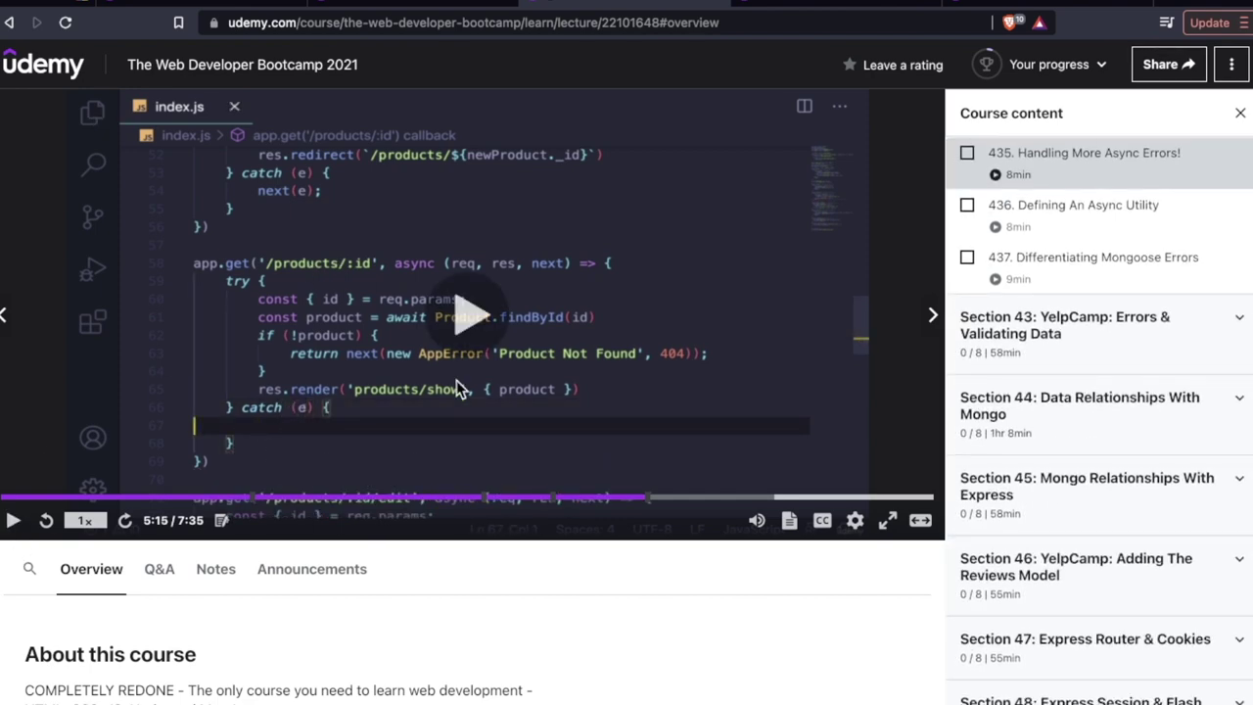
scroll(1192, 467, "up", 2)
scroll(1198, 464, "up", 1)
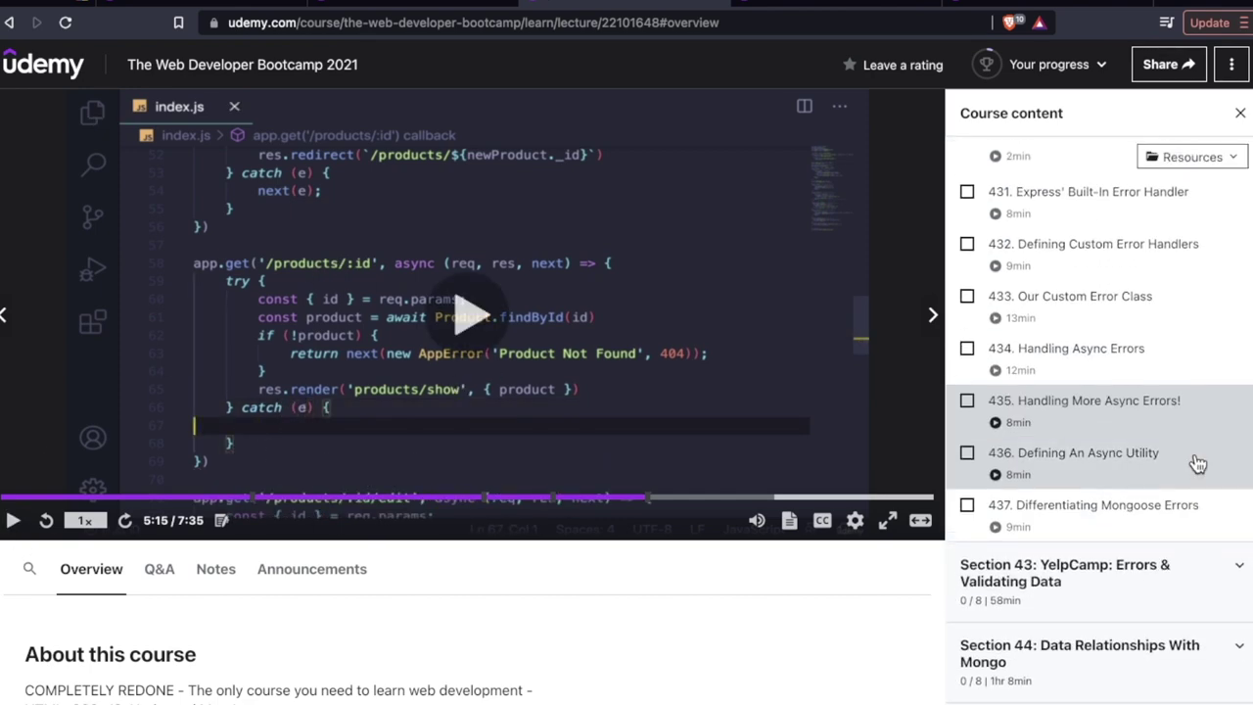
scroll(1198, 464, "up", 3)
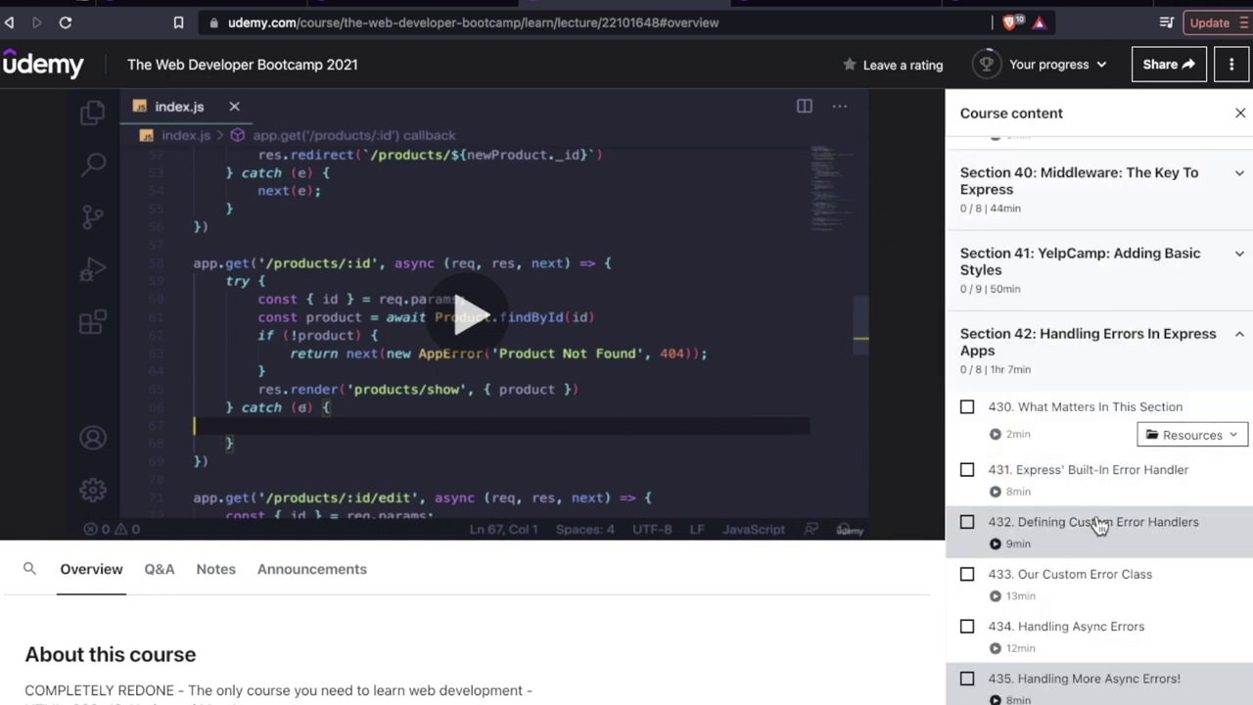
scroll(1099, 526, "down", 4)
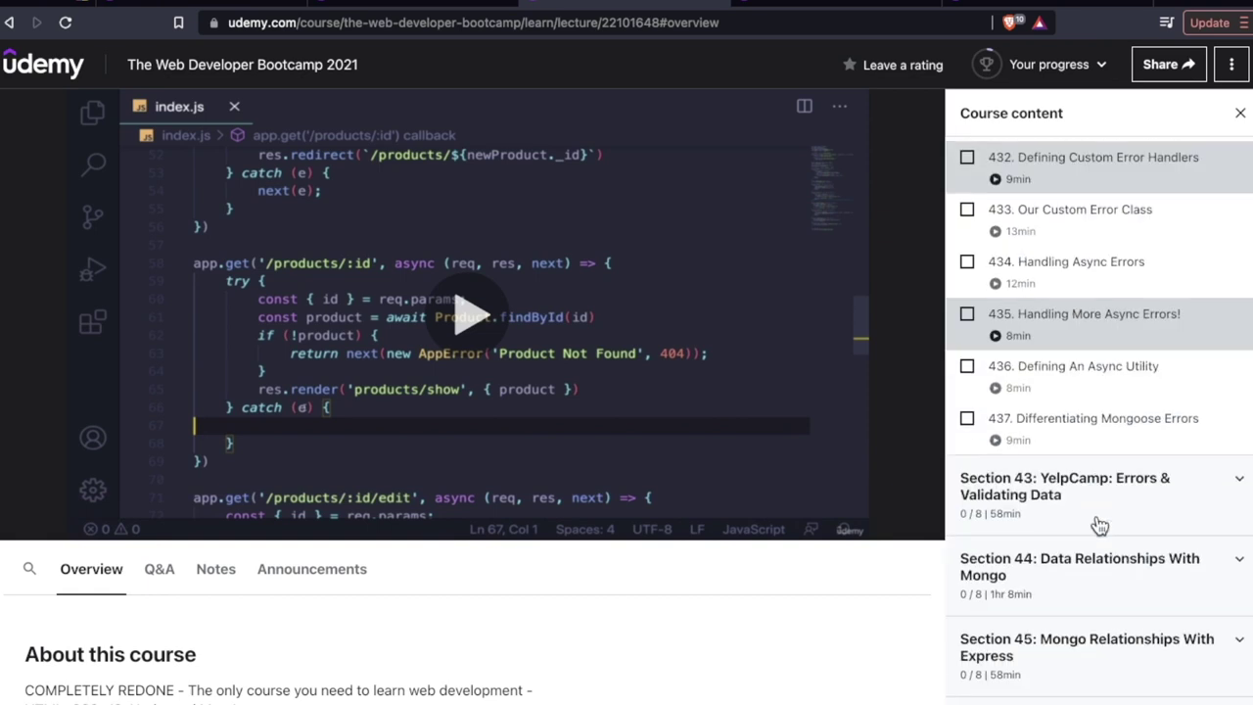
scroll(1099, 527, "down", 2)
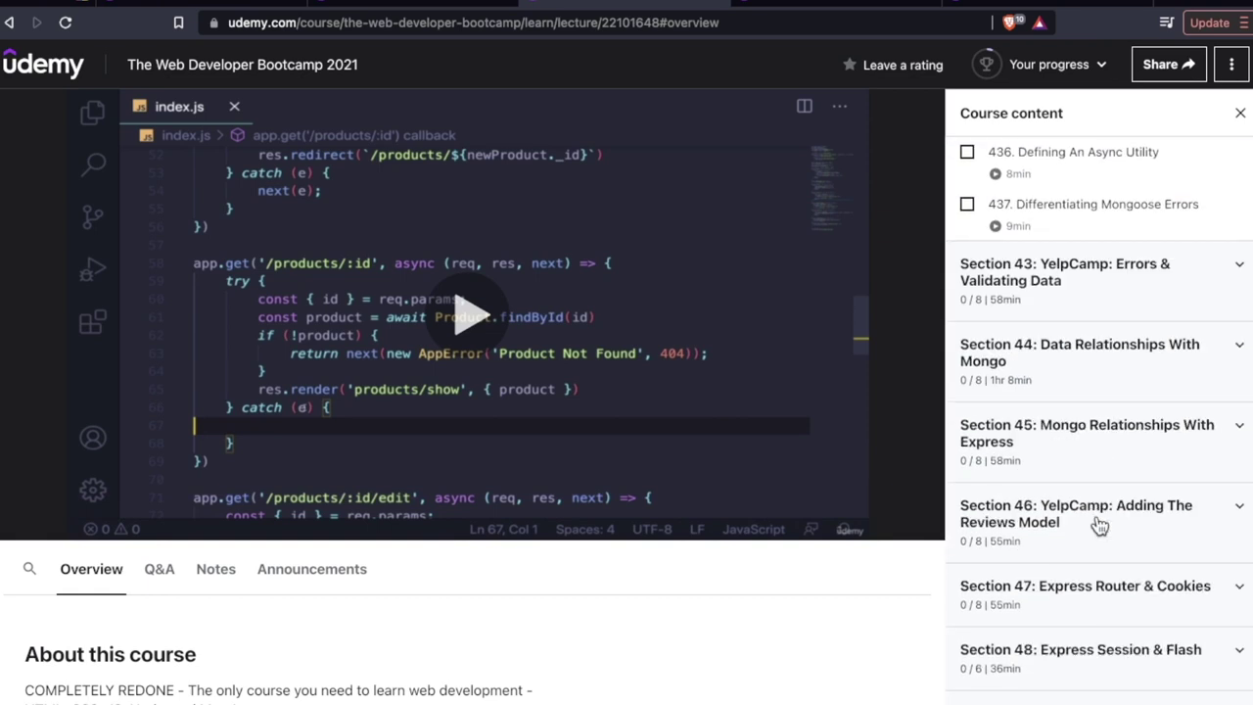
scroll(1106, 500, "down", 10)
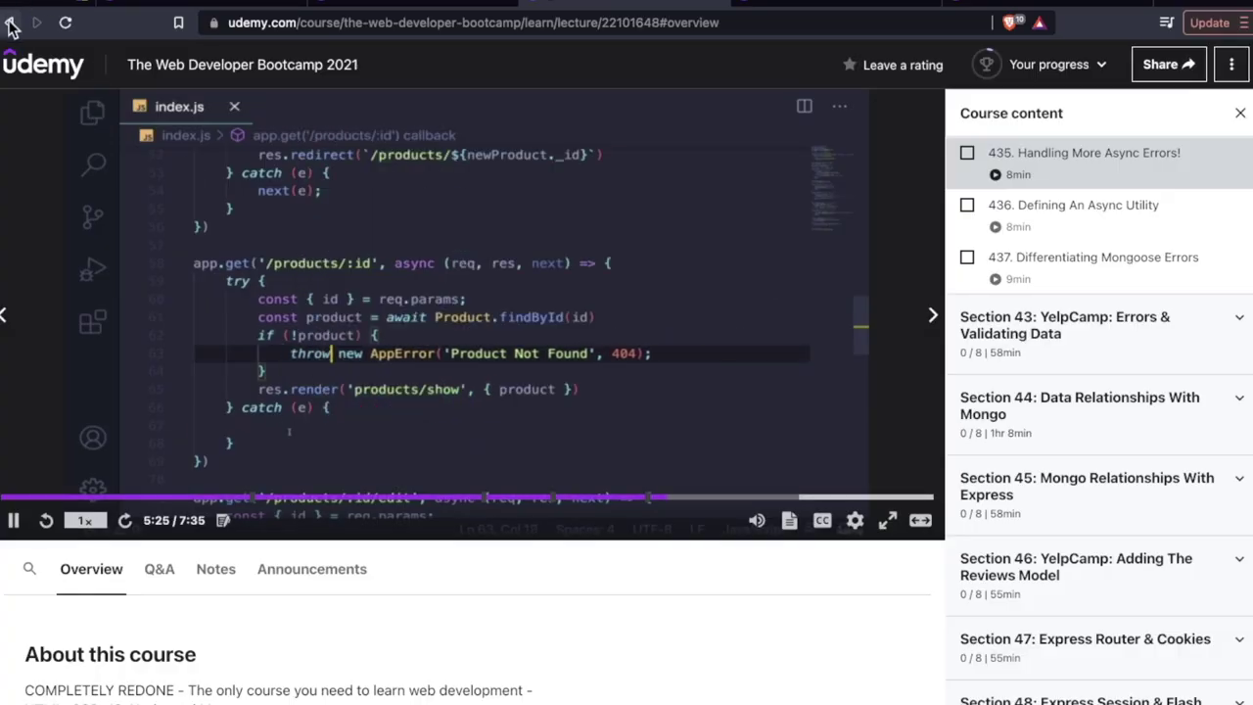
left_click(10, 22)
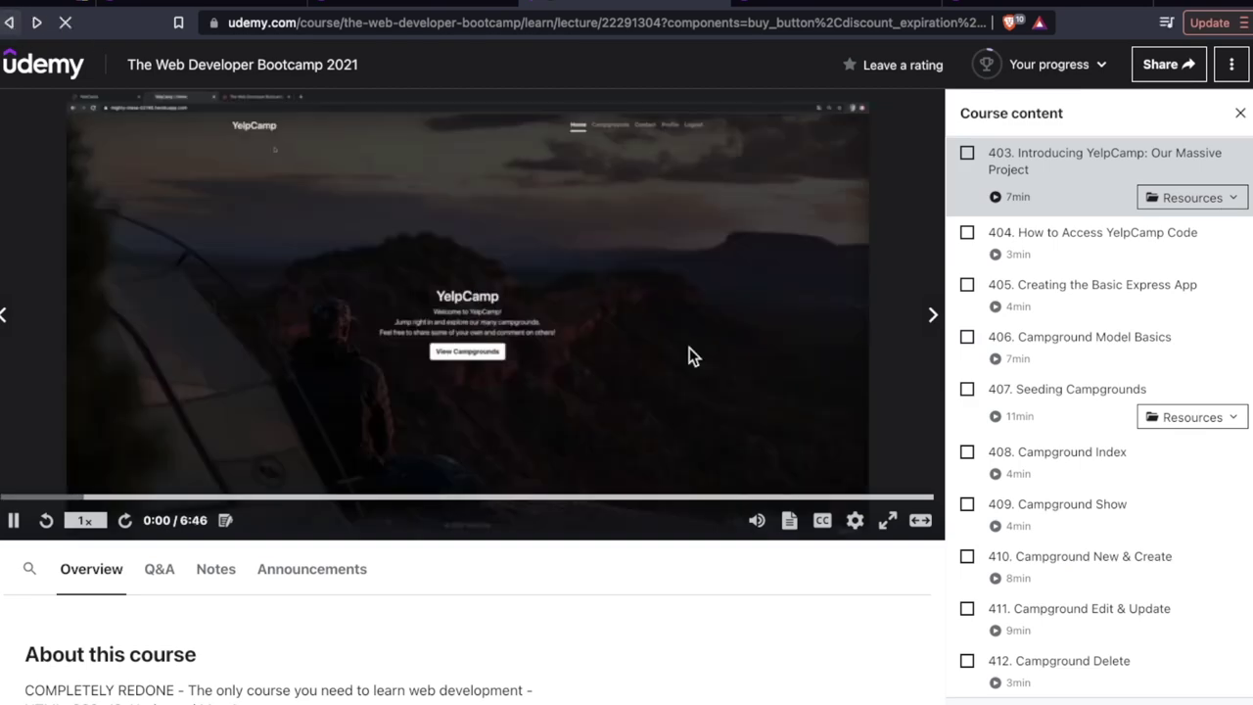
scroll(243, 297, "down", 5)
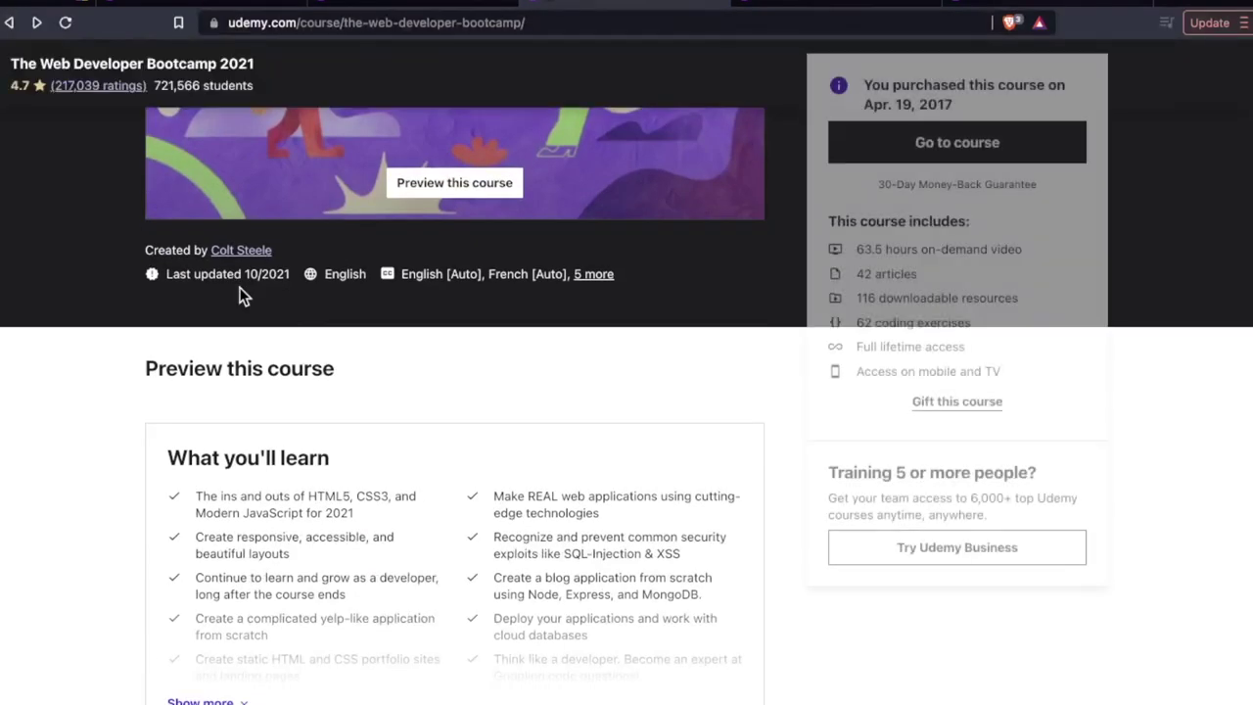
scroll(243, 297, "down", 5)
scroll(242, 294, "down", 5)
scroll(107, 545, "down", 1)
scroll(106, 545, "down", 3)
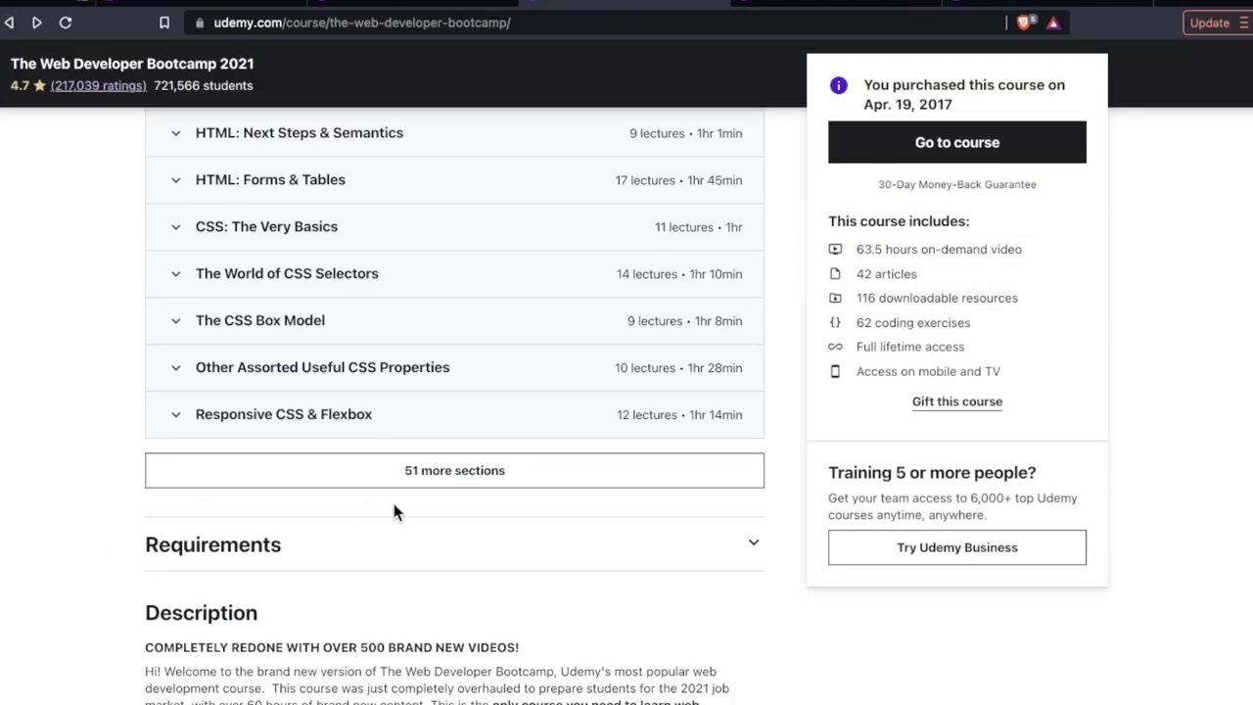
scroll(574, 482, "up", 10)
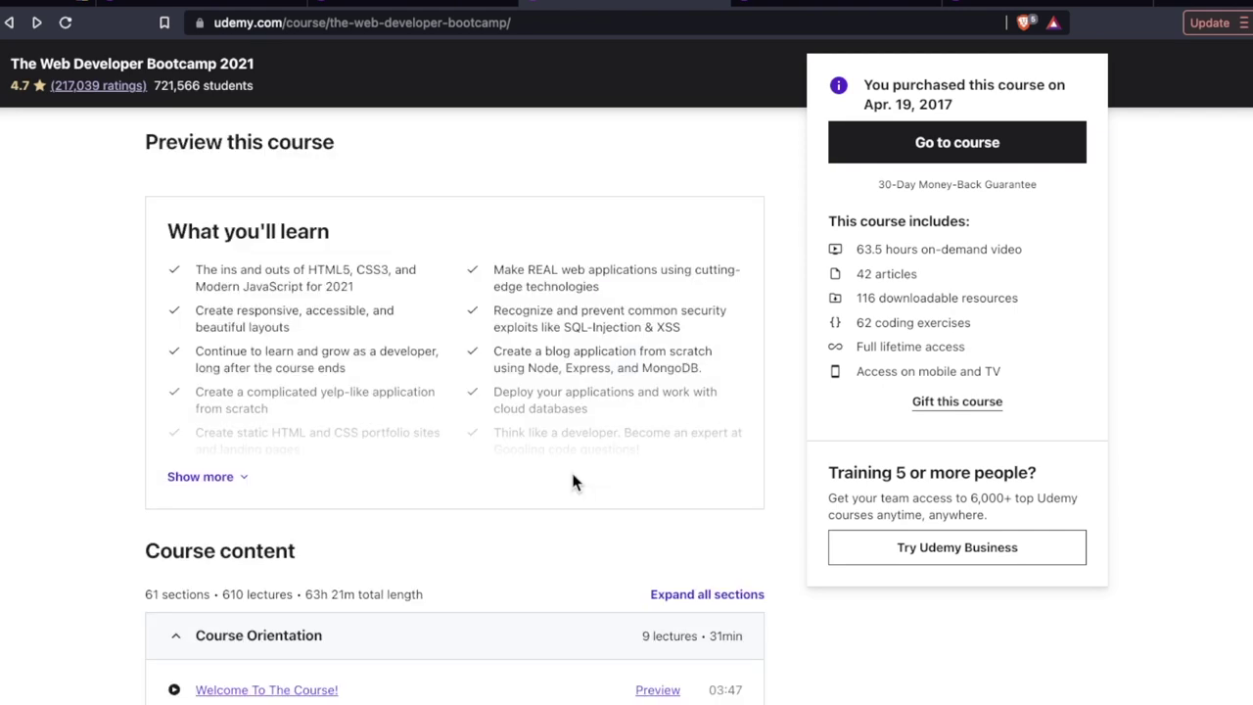
scroll(573, 481, "down", 4)
scroll(574, 481, "down", 4)
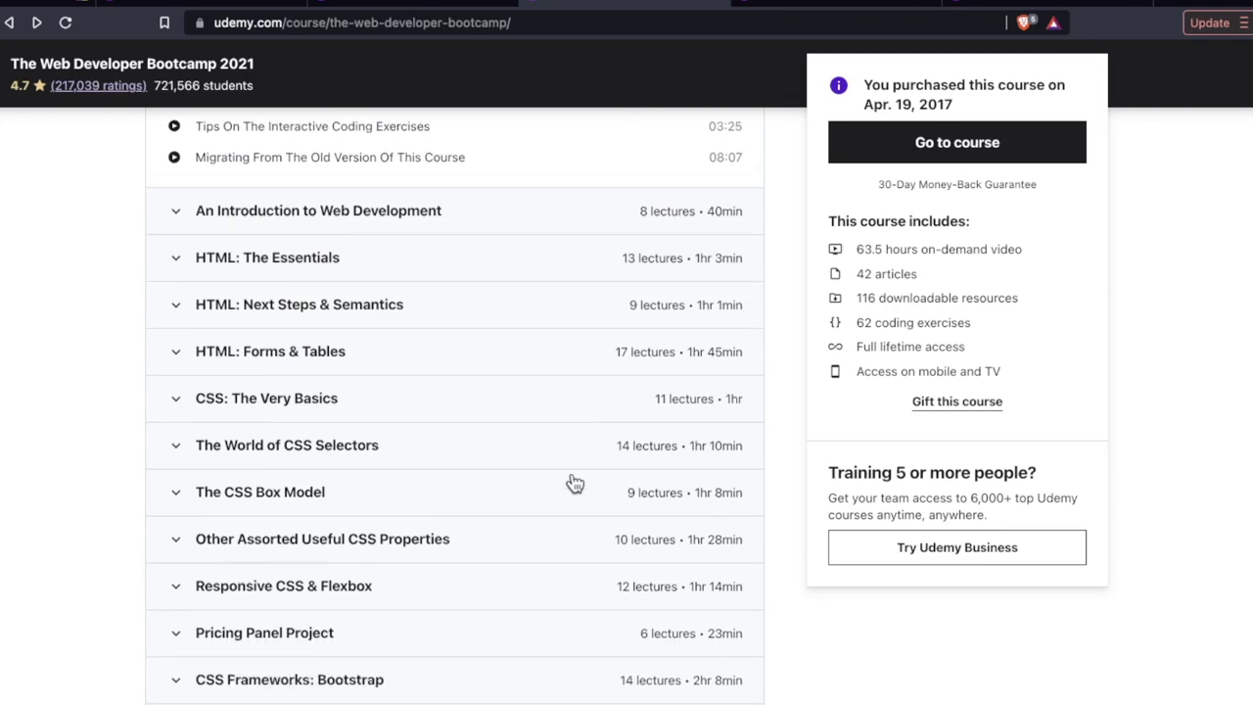
scroll(574, 482, "down", 4)
scroll(574, 482, "down", 4)
scroll(296, 423, "down", 3)
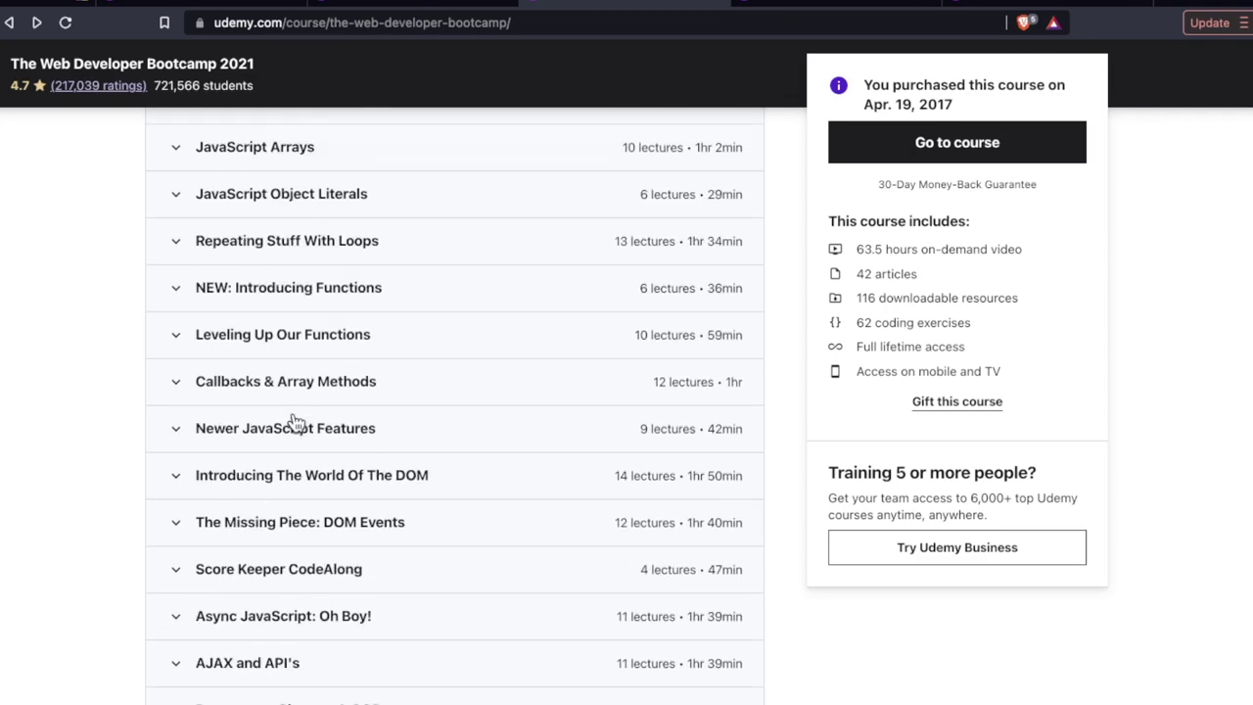
scroll(295, 423, "down", 10)
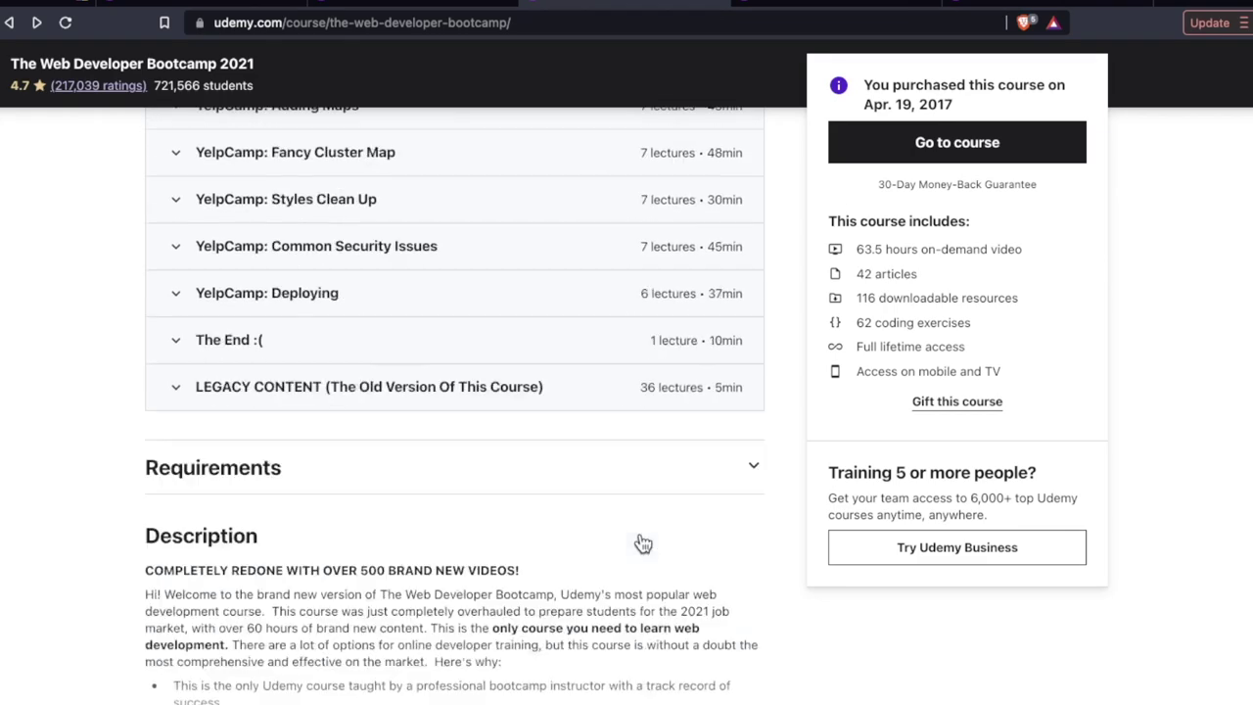
scroll(642, 541, "up", 8)
scroll(641, 543, "up", 10)
scroll(641, 543, "up", 2)
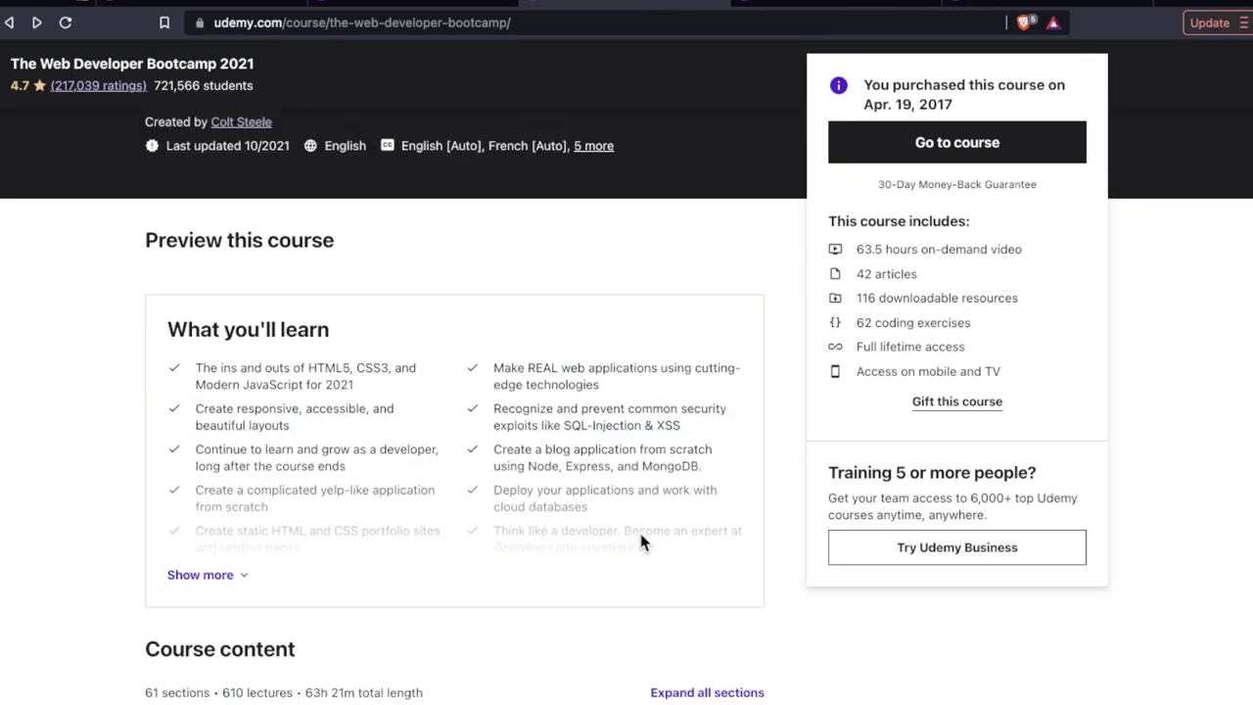
scroll(642, 543, "up", 3)
scroll(641, 543, "up", 2)
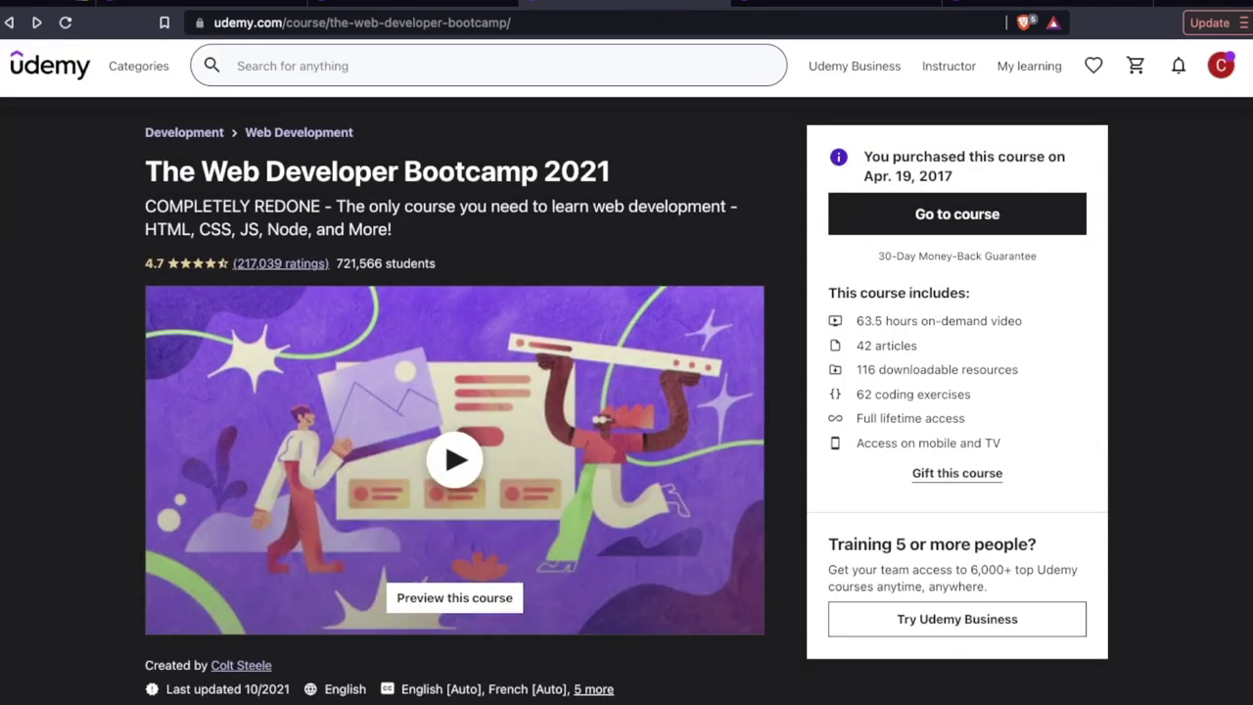
Show the Zero to Mastery page, flip through the other course tabs, and come back to it
left_click(771, 5)
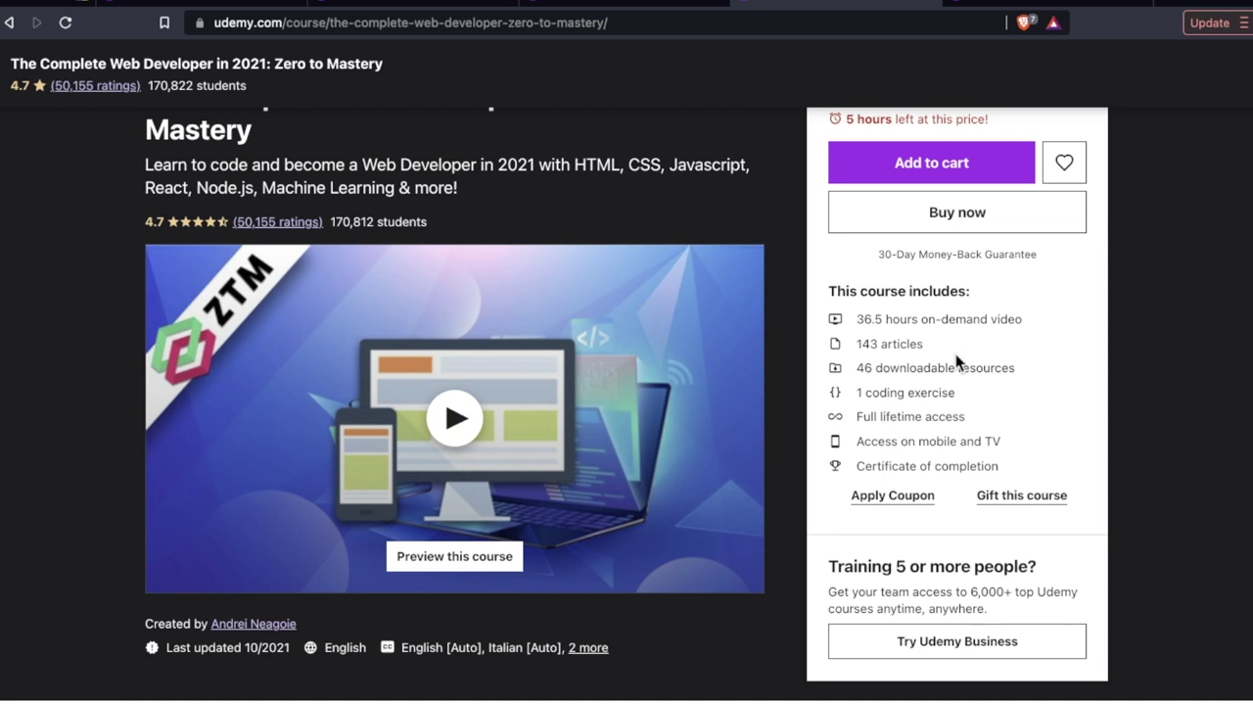
scroll(957, 361, "up", 2)
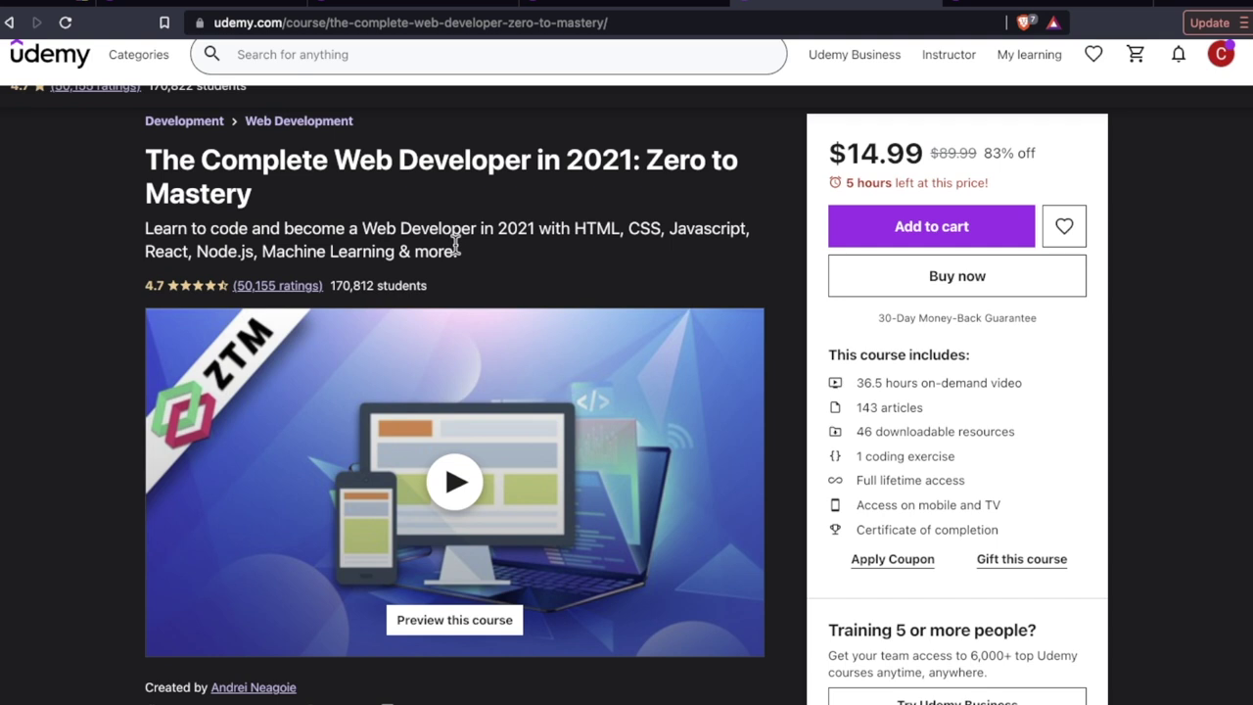
scroll(455, 245, "down", 2)
scroll(455, 245, "up", 3)
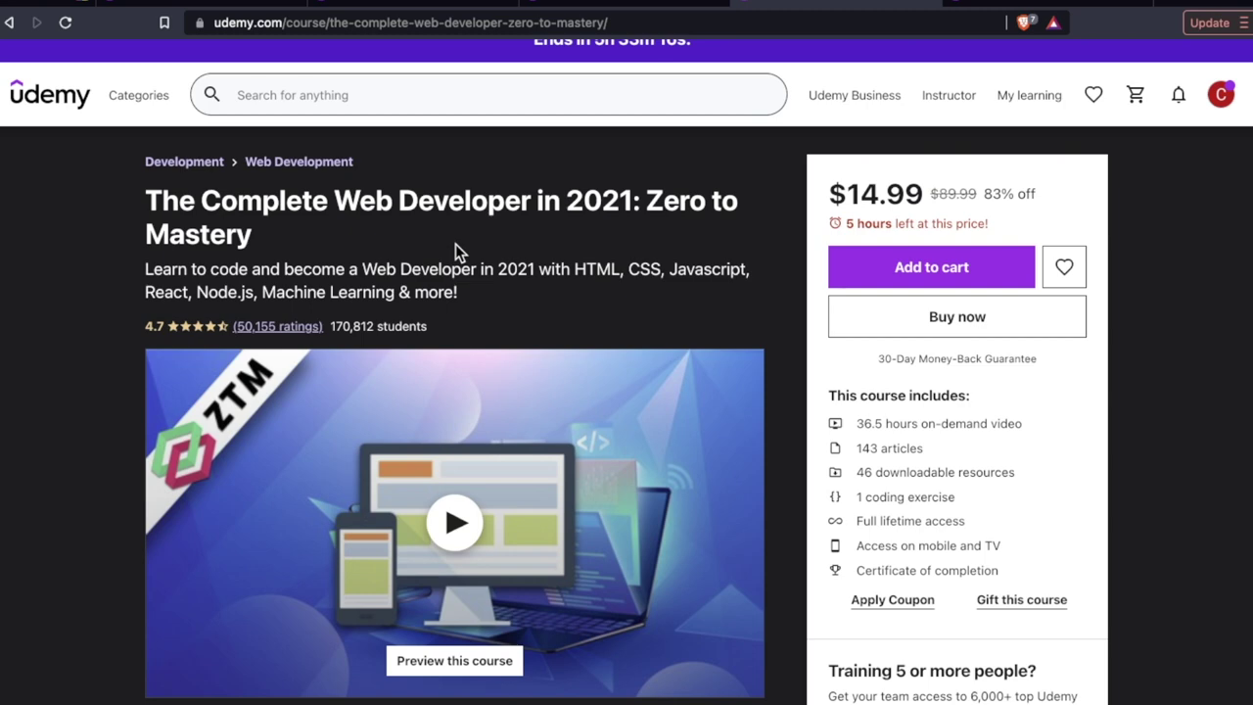
left_click(987, 4)
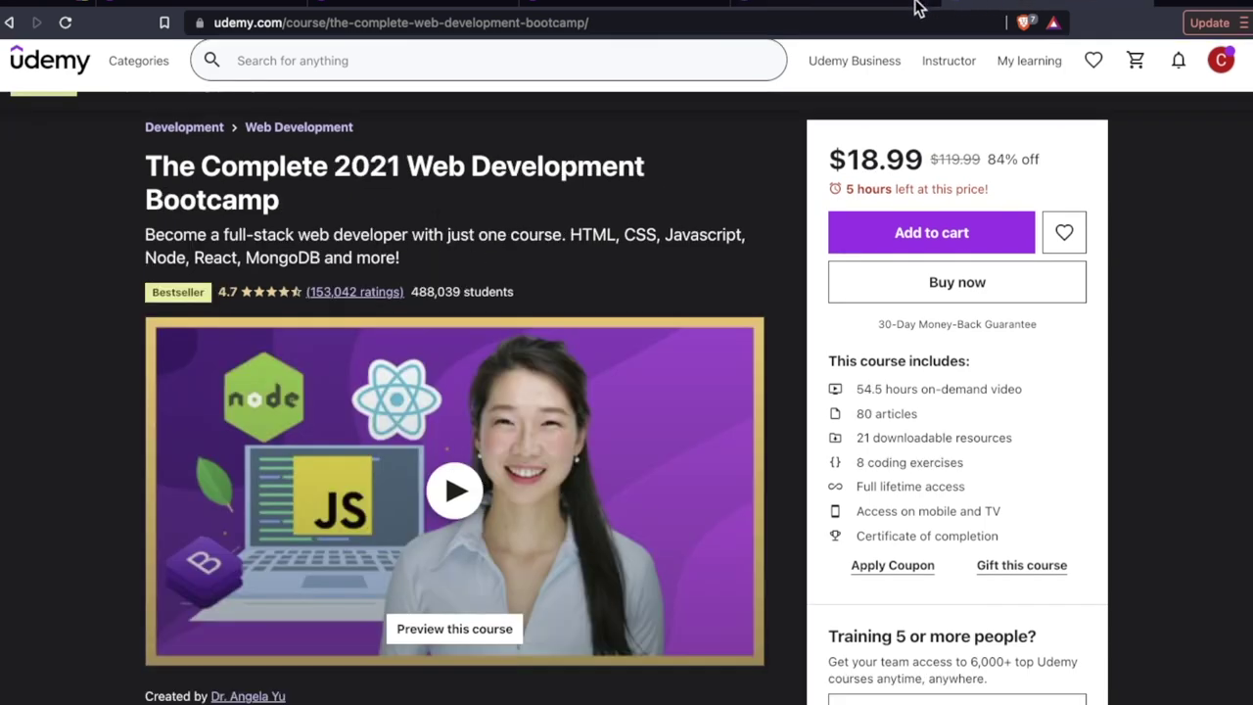
left_click(861, 4)
left_click(632, 4)
left_click(812, 4)
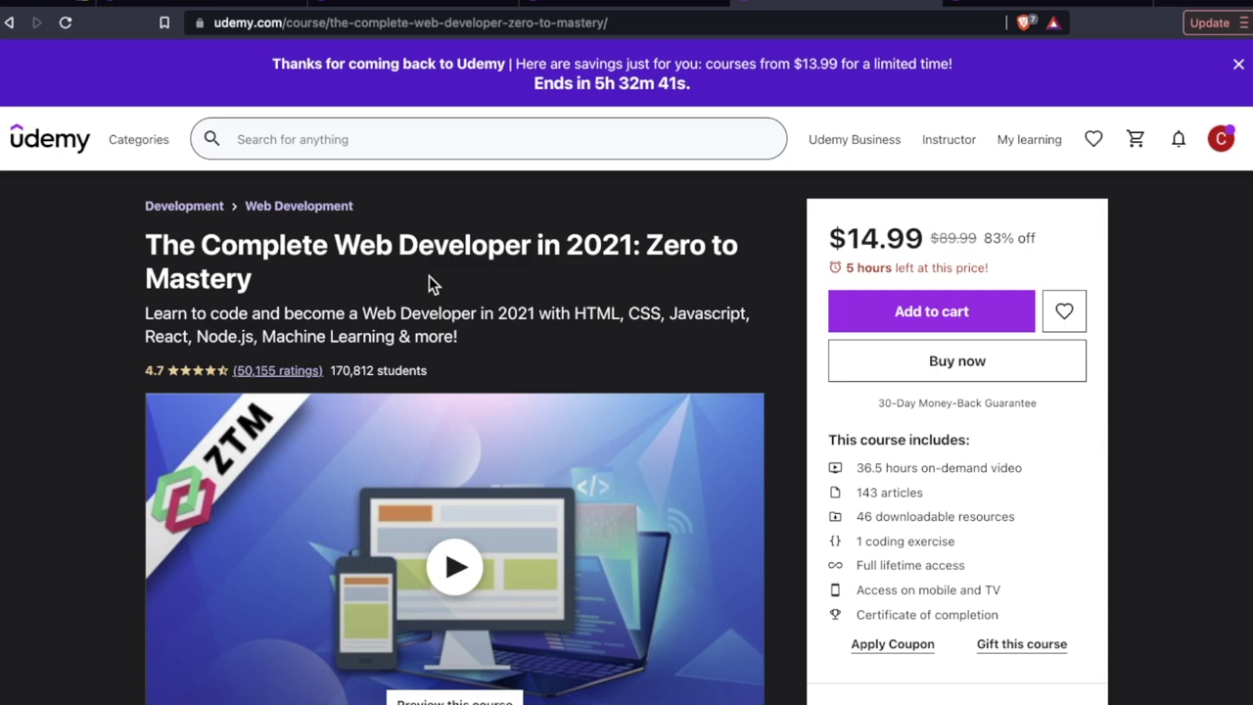
scroll(95, 425, "down", 10)
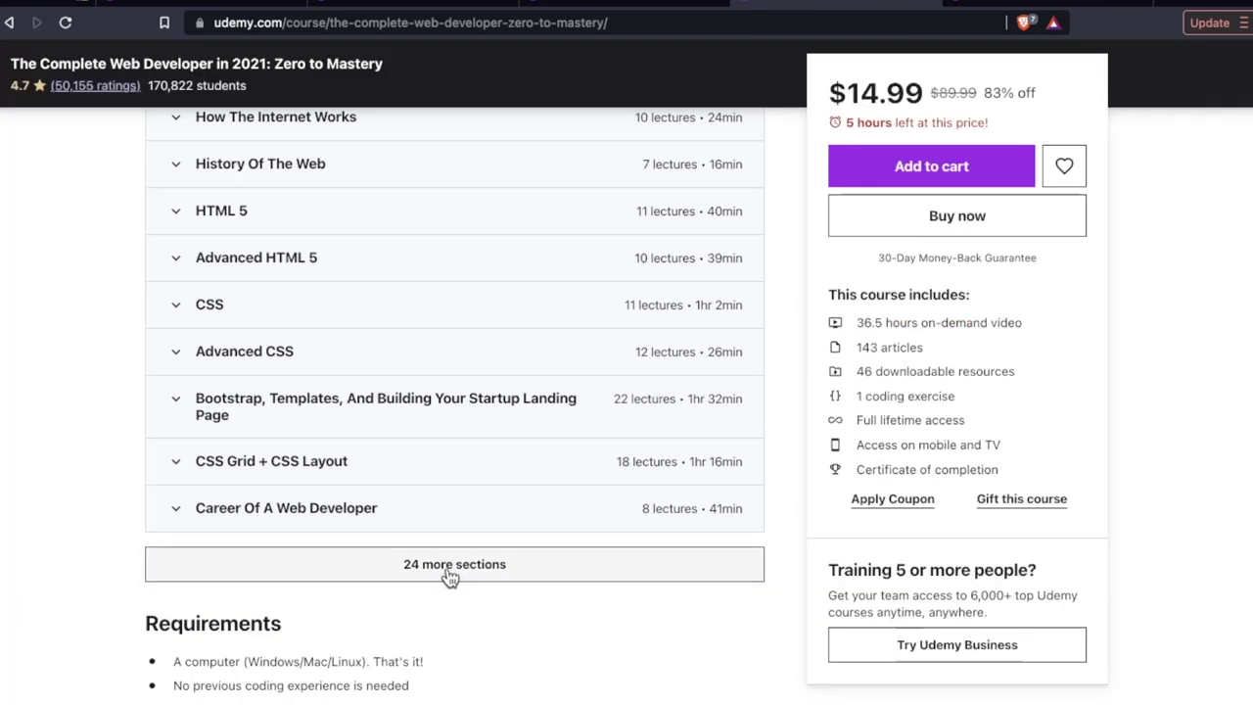
Reveal the remaining 24 Zero to Mastery sections, comparing twice with The Web Developer Bootcamp 2021
left_click(450, 568)
scroll(988, 188, "up", 3)
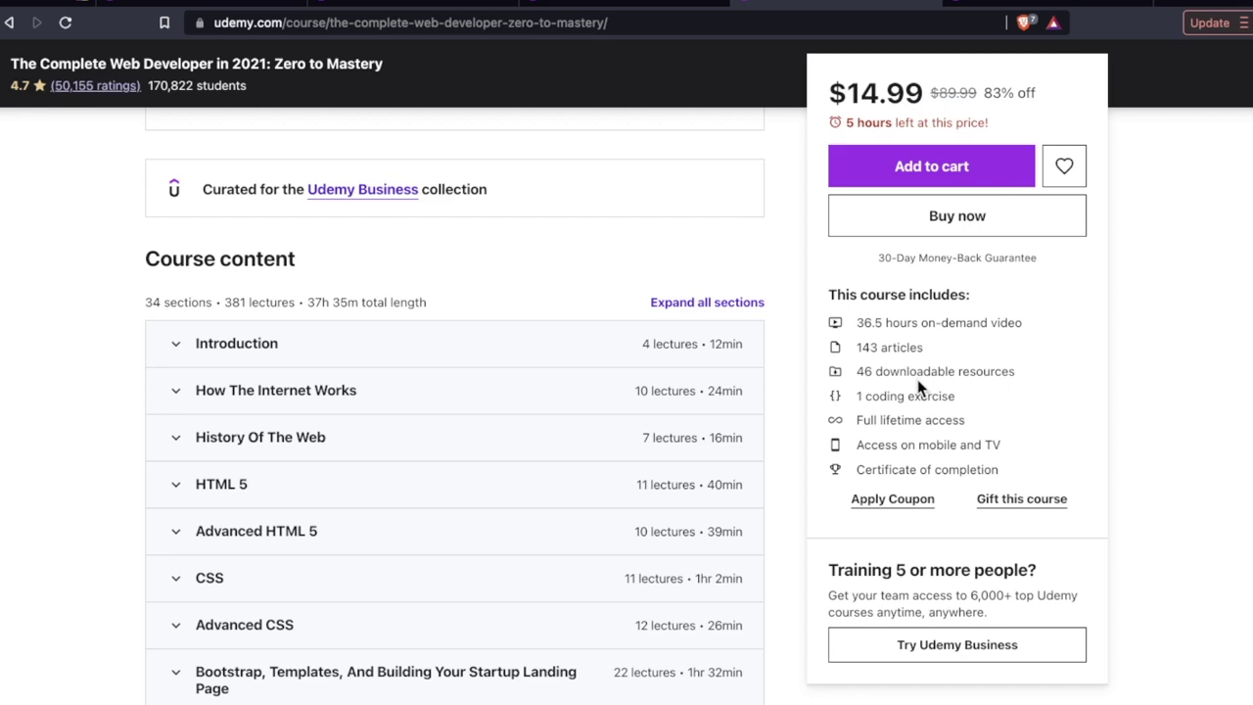
left_click(565, 5)
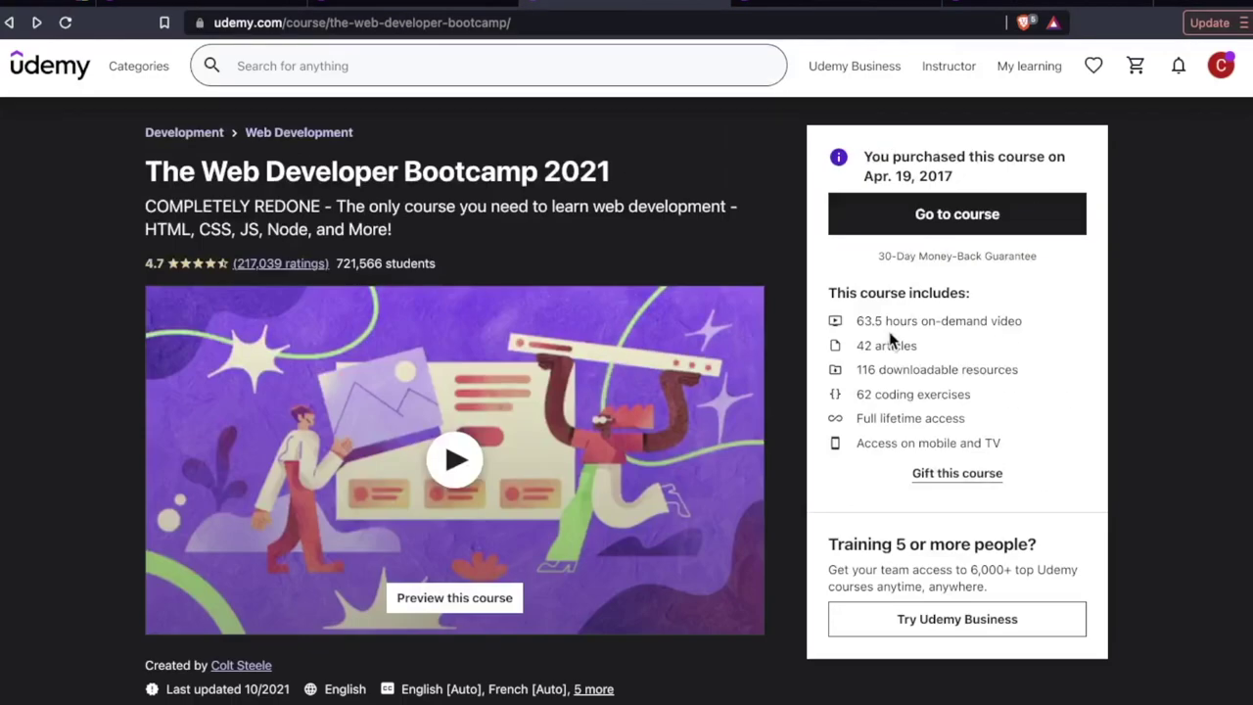
left_click(837, 6)
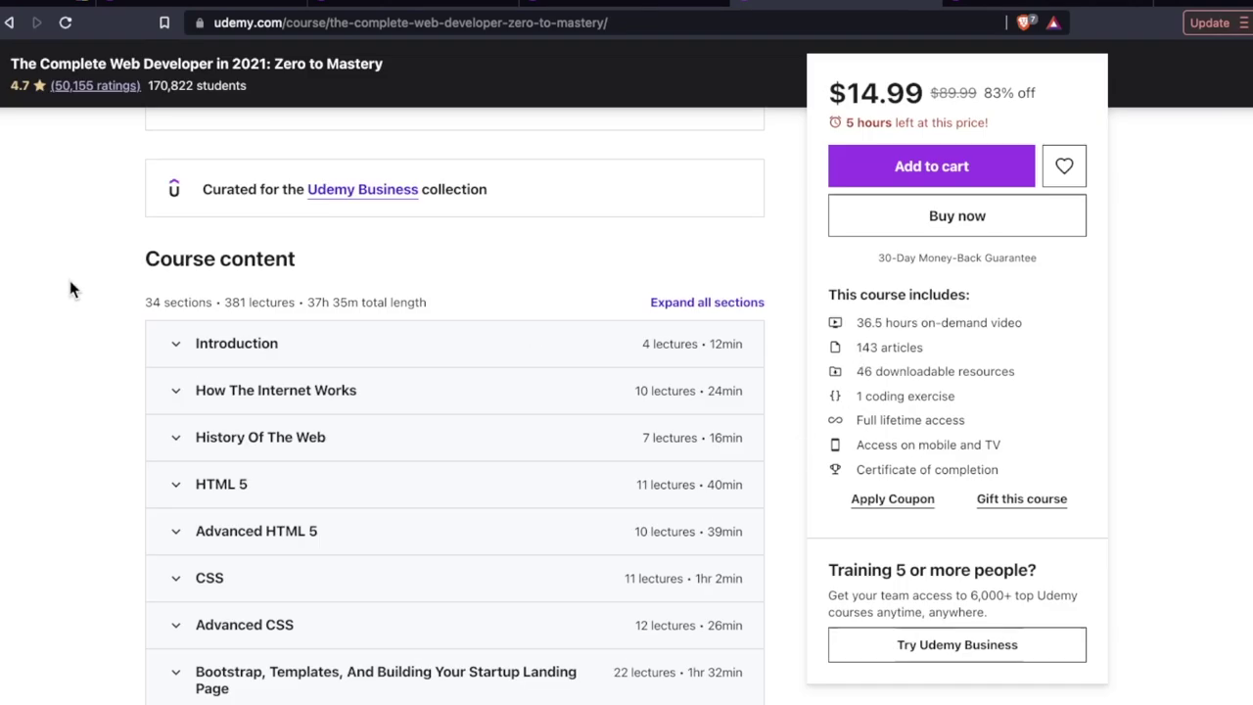
scroll(69, 280, "down", 3)
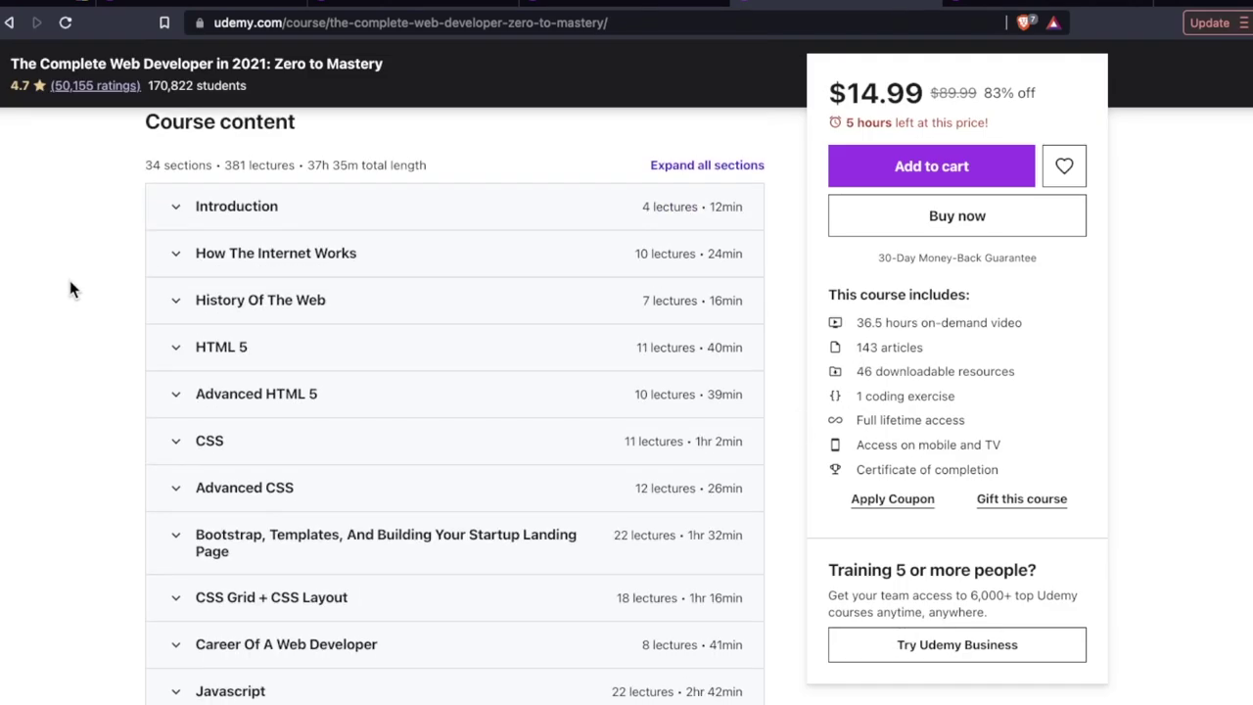
left_click(638, 5)
left_click(812, 8)
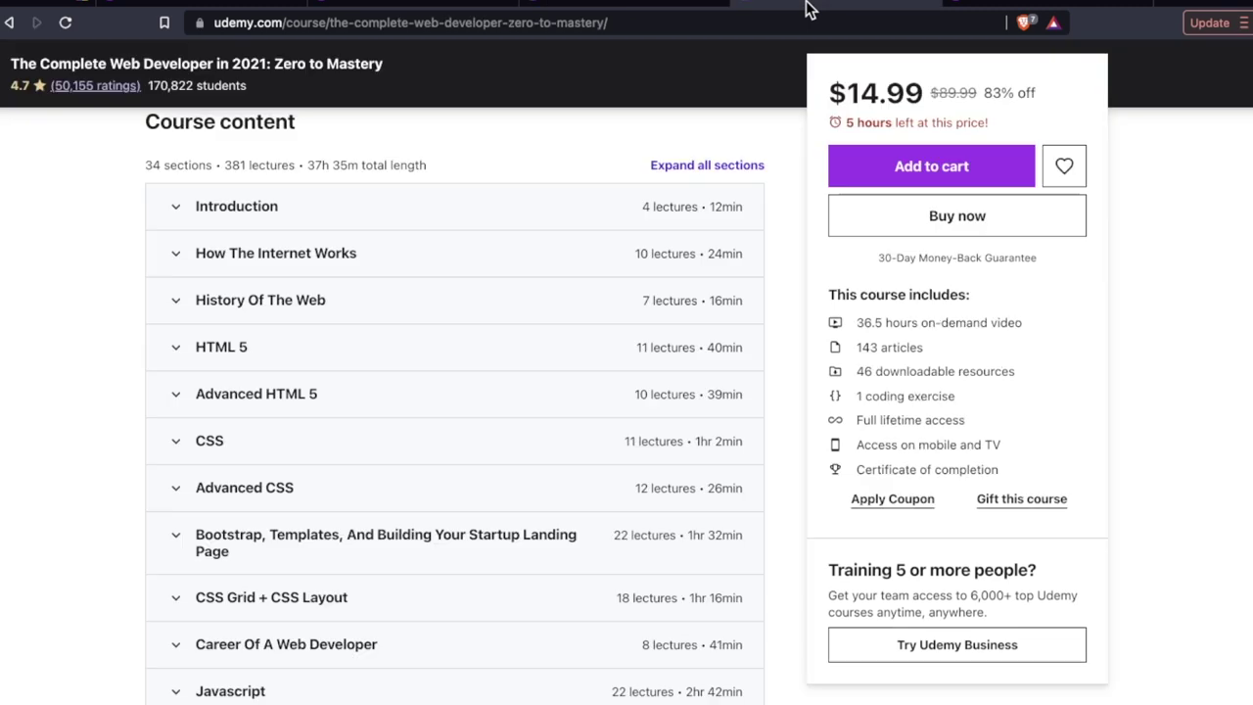
scroll(124, 516, "up", 1)
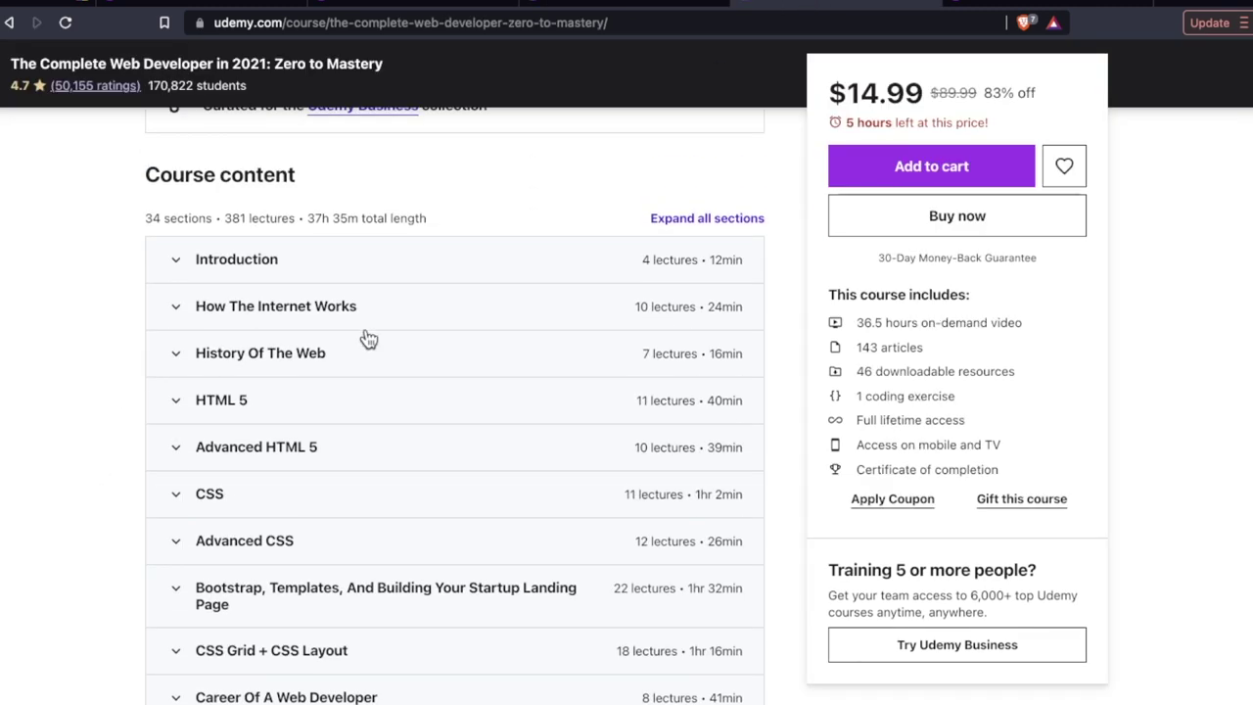
scroll(366, 339, "down", 1)
scroll(368, 339, "down", 2)
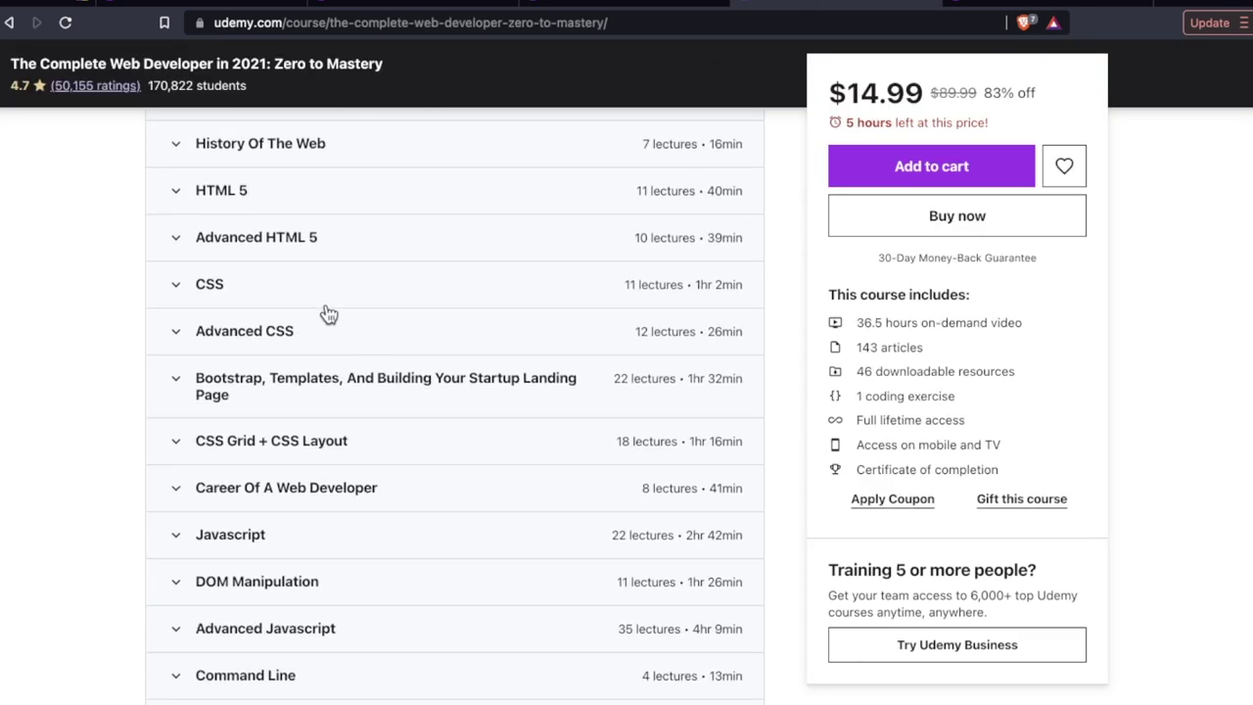
scroll(328, 312, "down", 2)
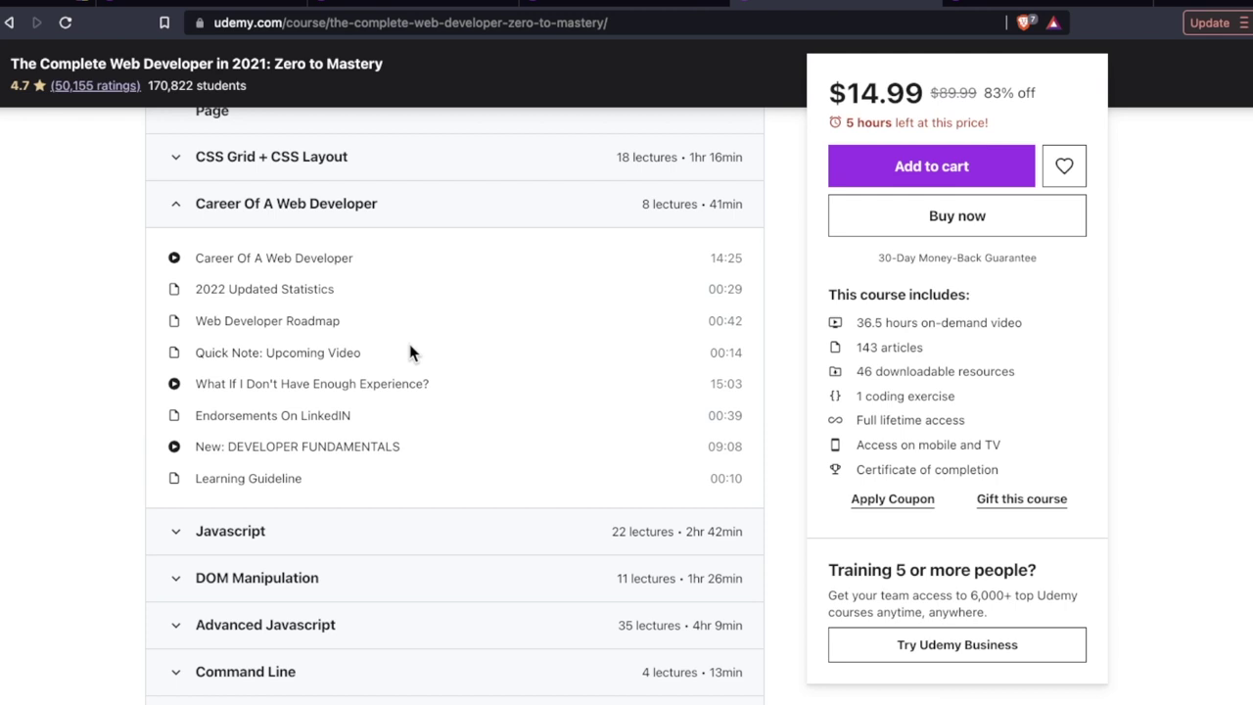
scroll(410, 352, "down", 1)
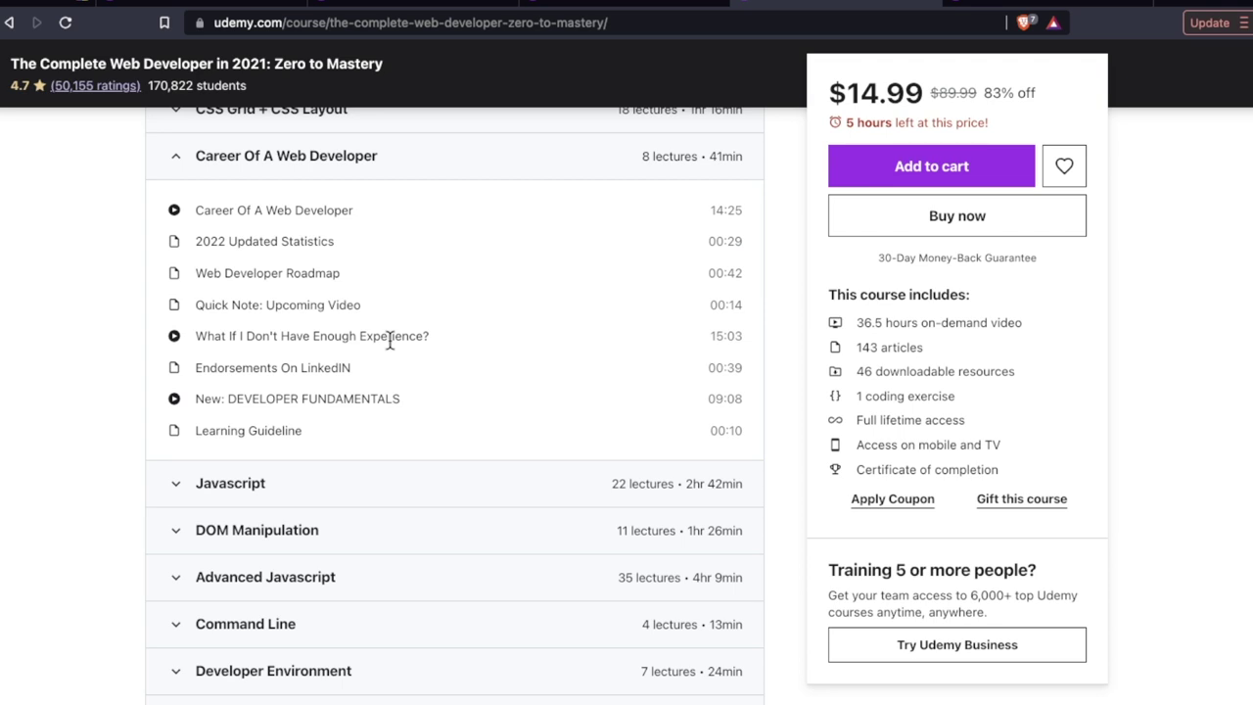
scroll(390, 339, "up", 1)
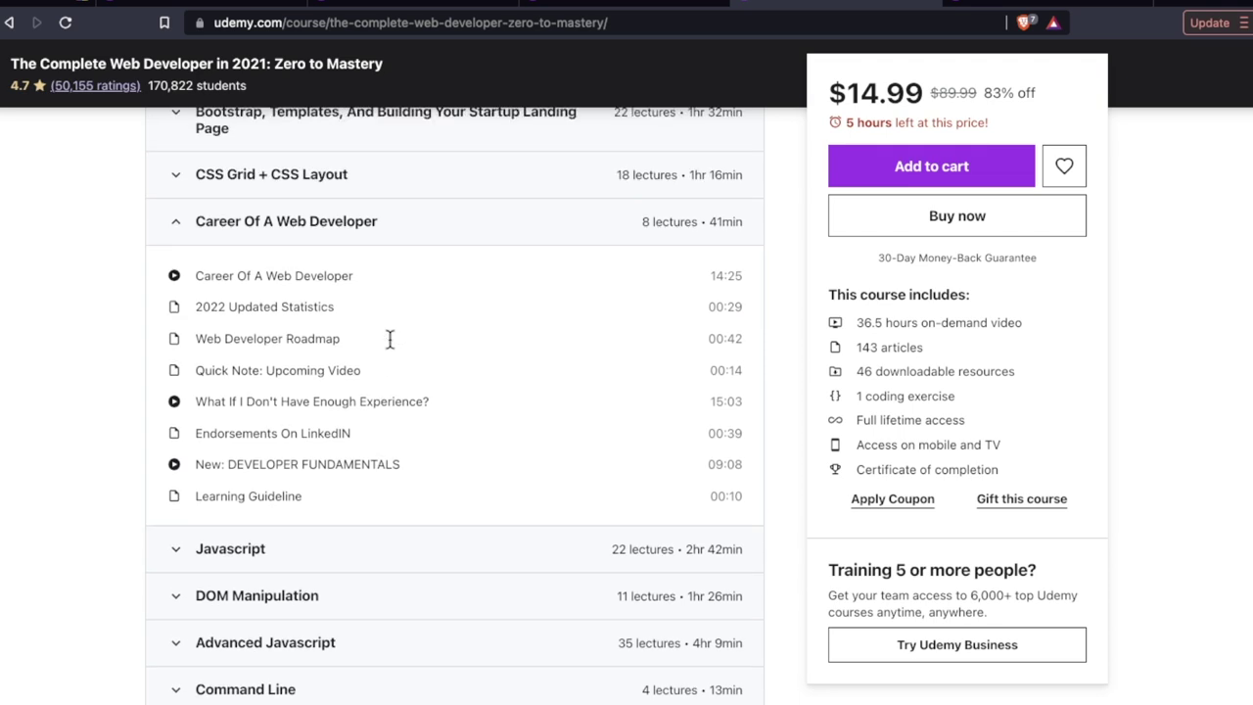
Collapse Career Of A Web Developer, then open and close the Javascript and Advanced Javascript lectures
left_click(401, 235)
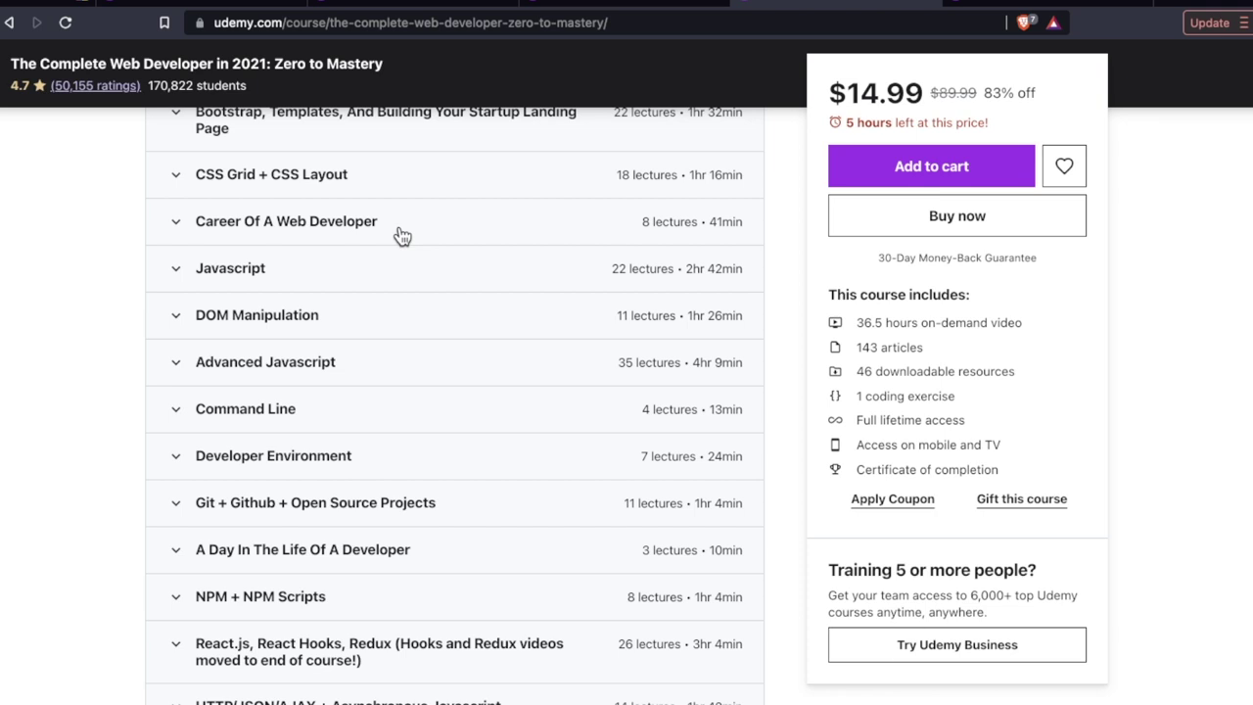
scroll(401, 235, "down", 1)
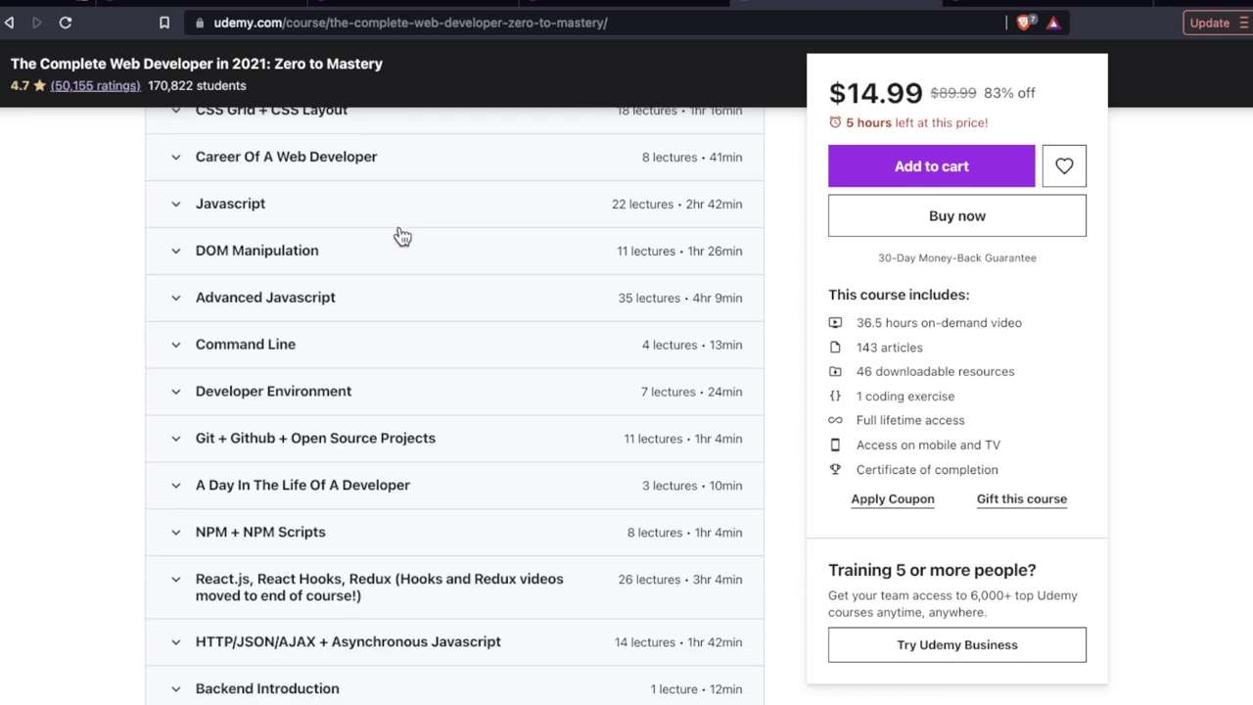
left_click(842, 6)
left_click(443, 305)
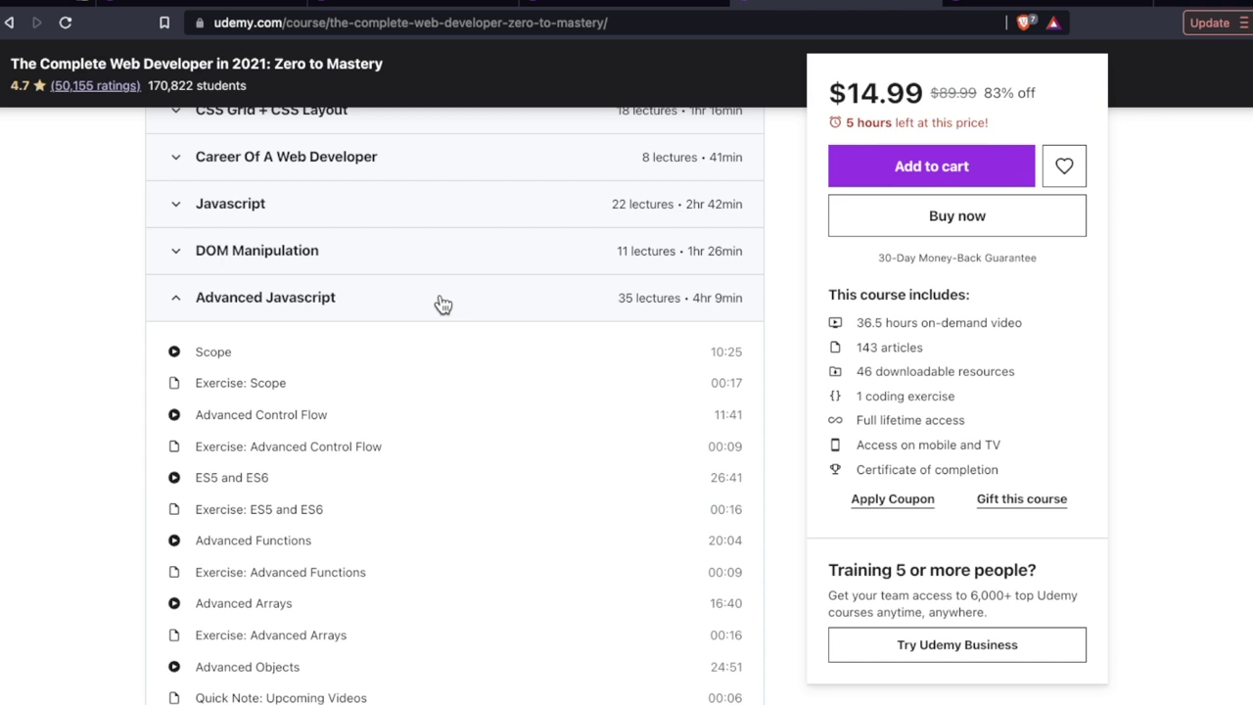
left_click(443, 304)
left_click(385, 216)
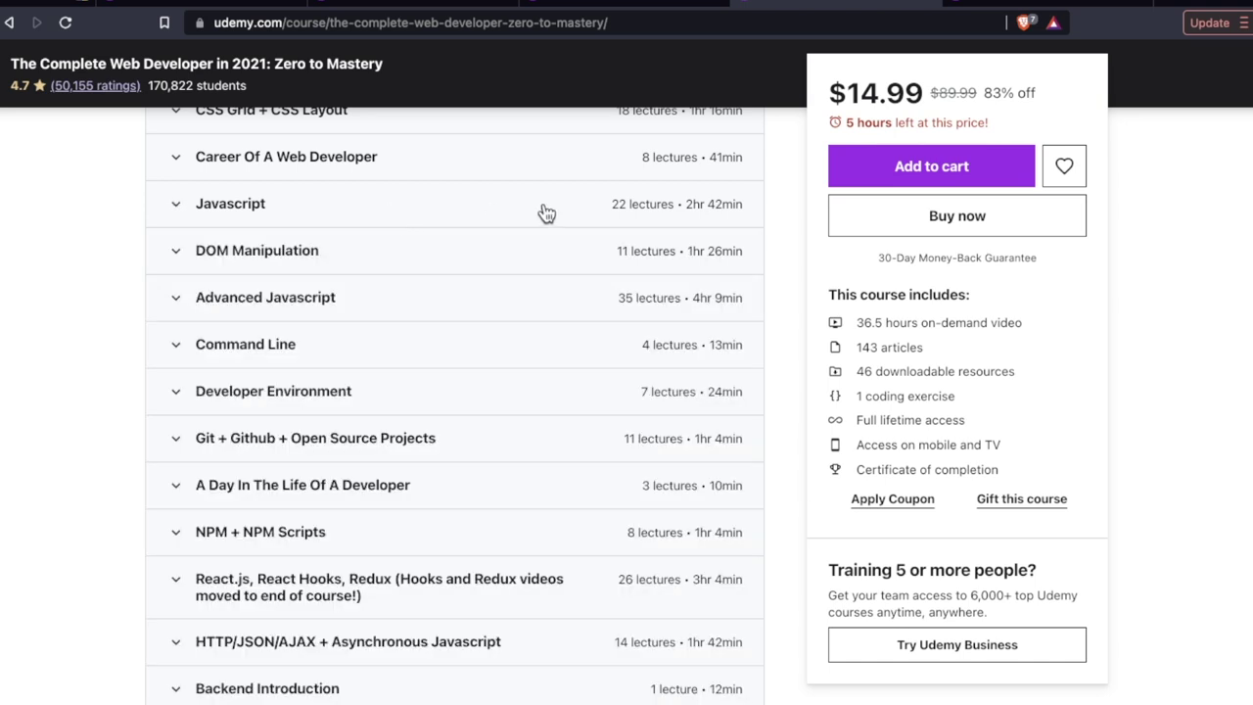
left_click(489, 224)
scroll(423, 197, "down", 1)
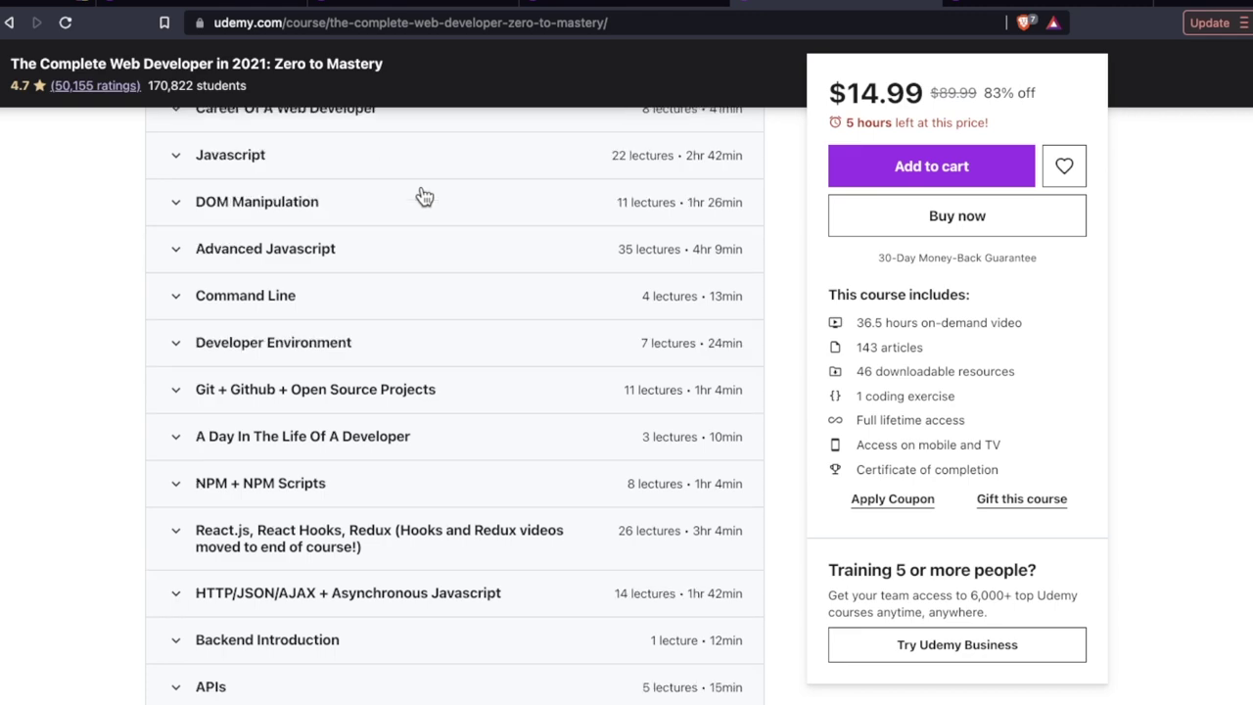
scroll(417, 208, "down", 1)
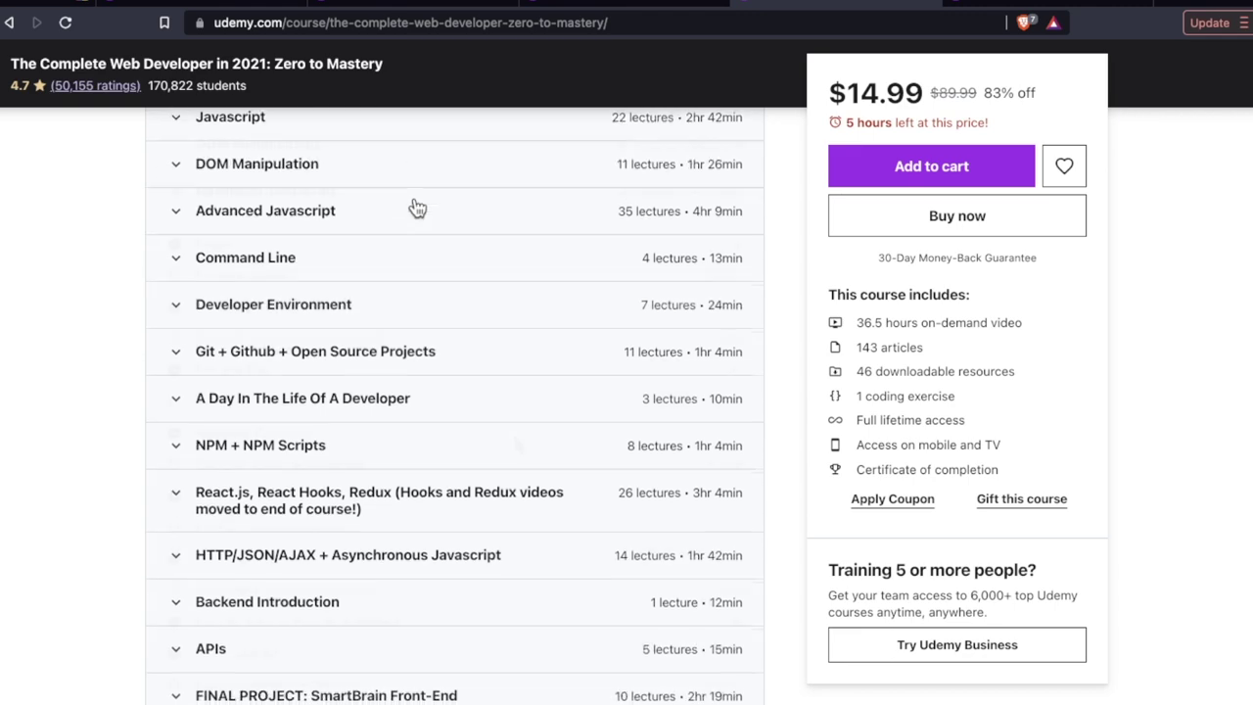
left_click(418, 207)
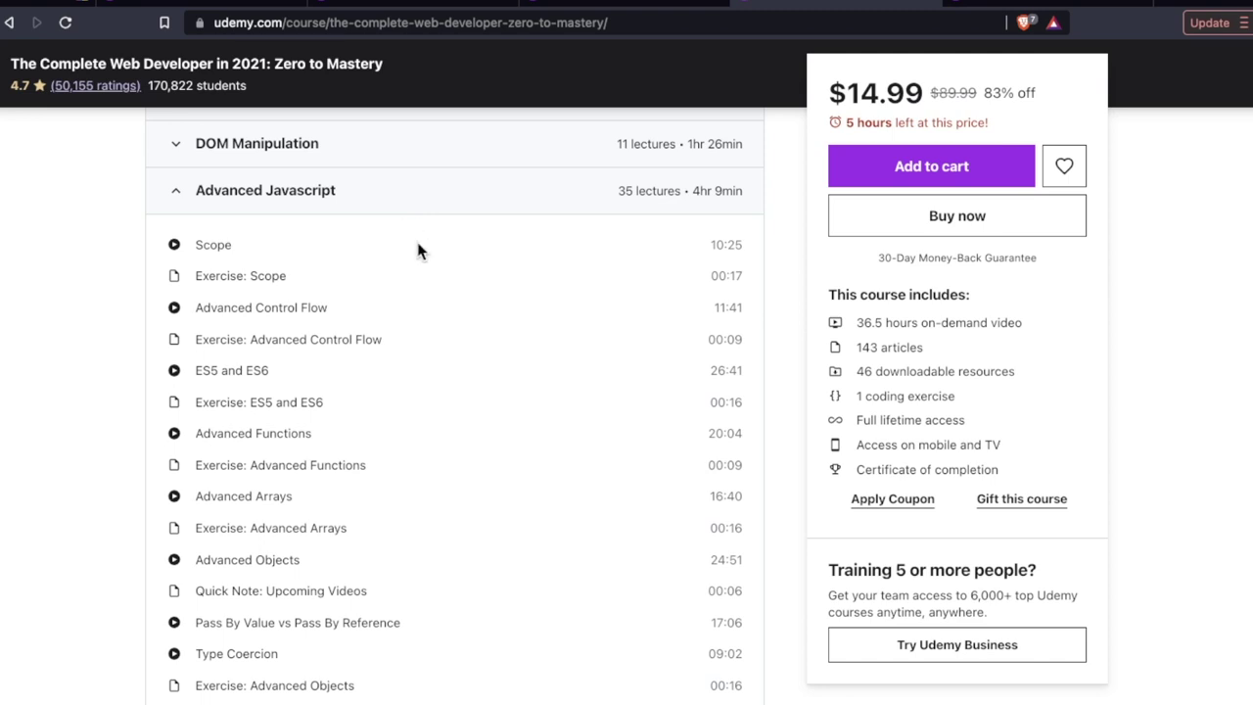
scroll(417, 252, "down", 1)
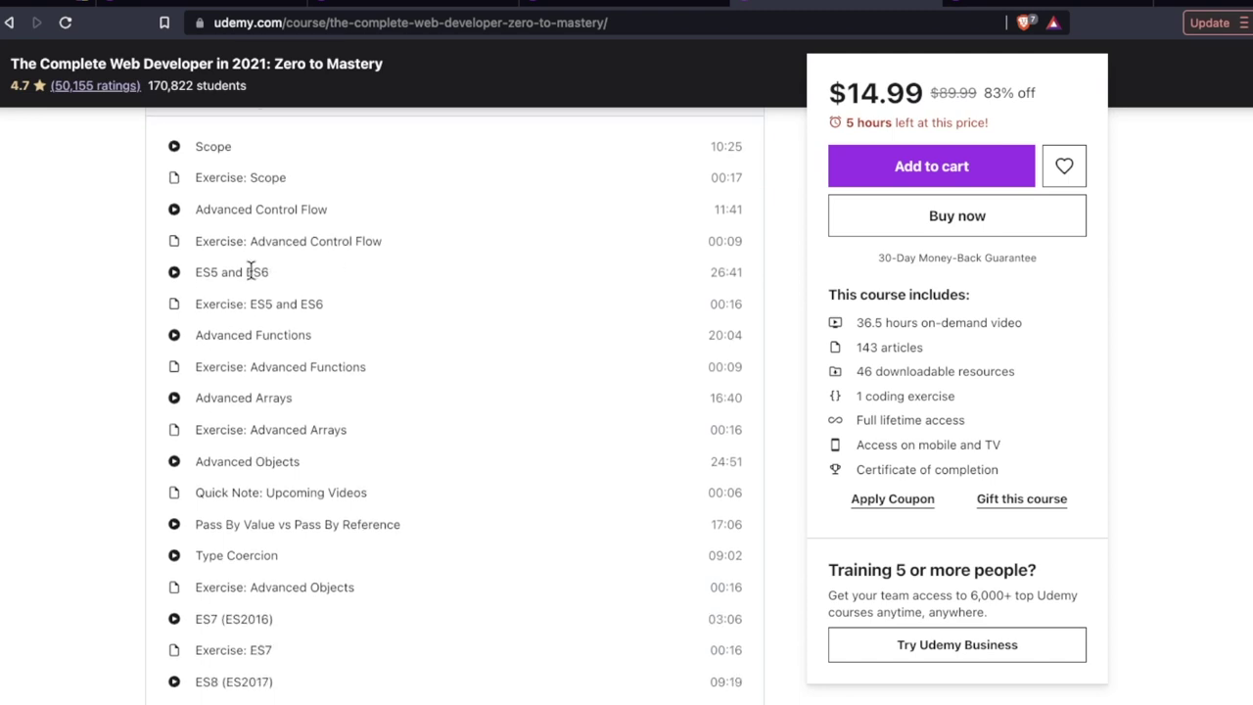
scroll(441, 305, "up", 4)
left_click(441, 305)
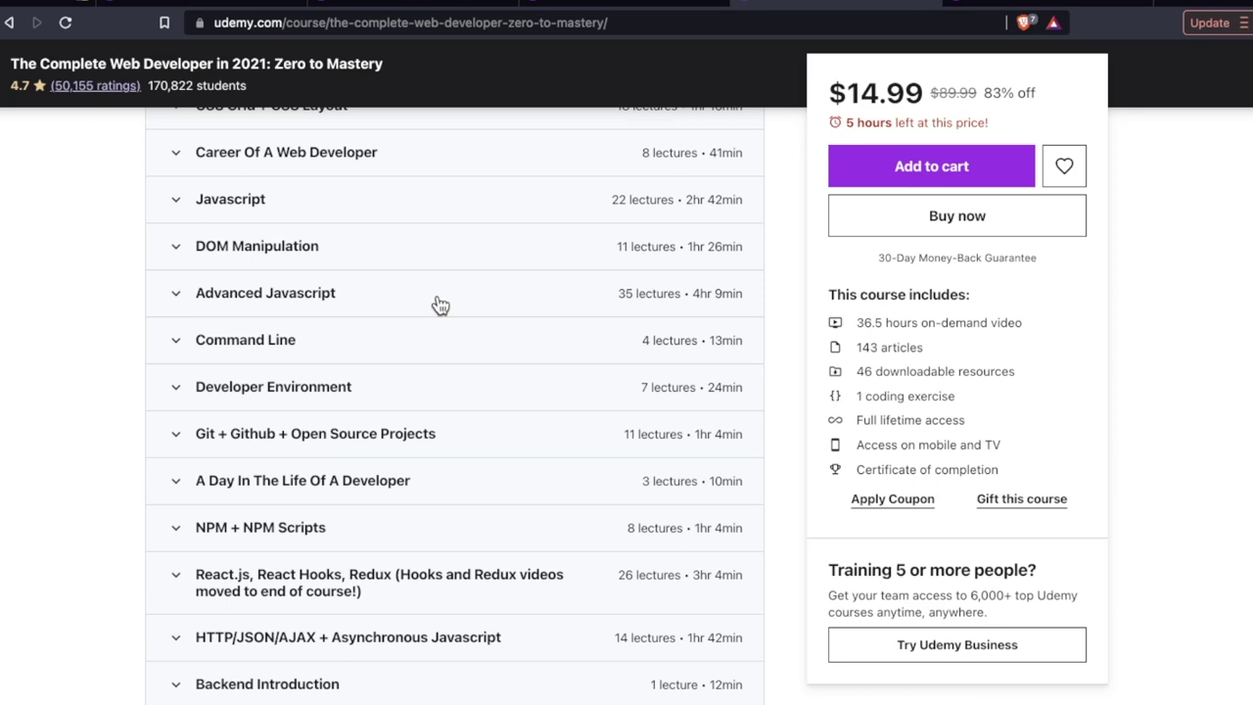
scroll(440, 303, "down", 3)
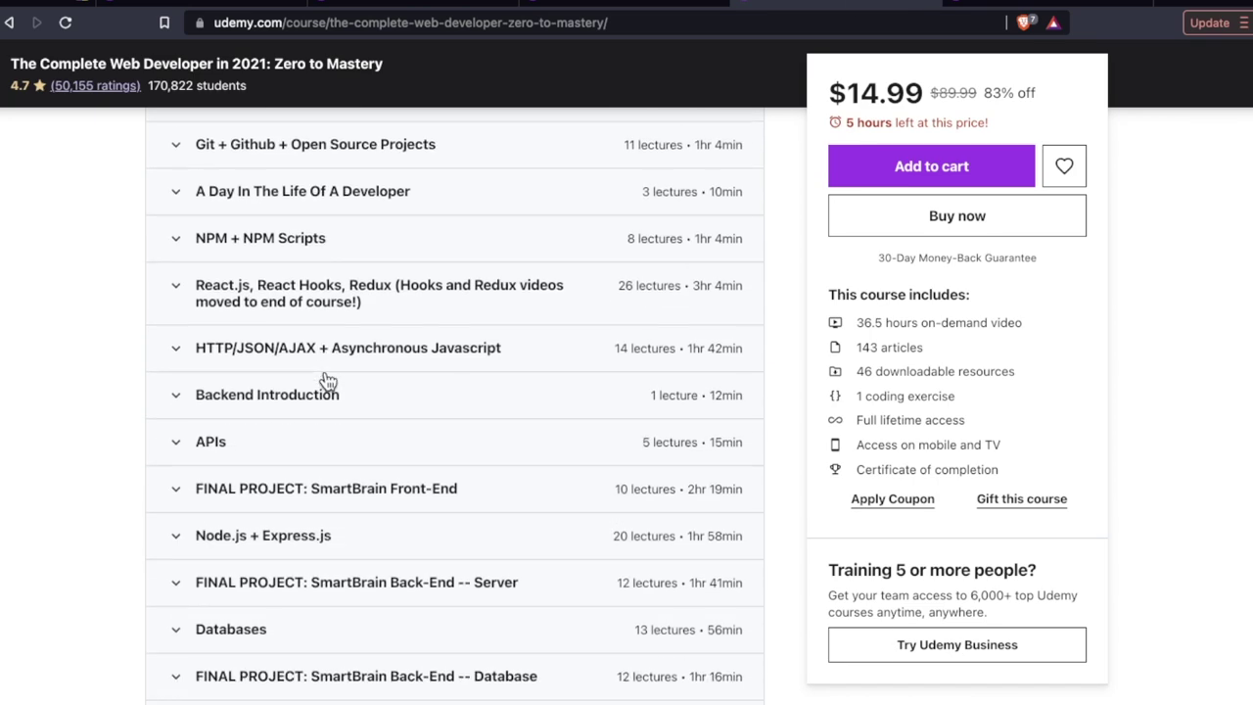
left_click(315, 313)
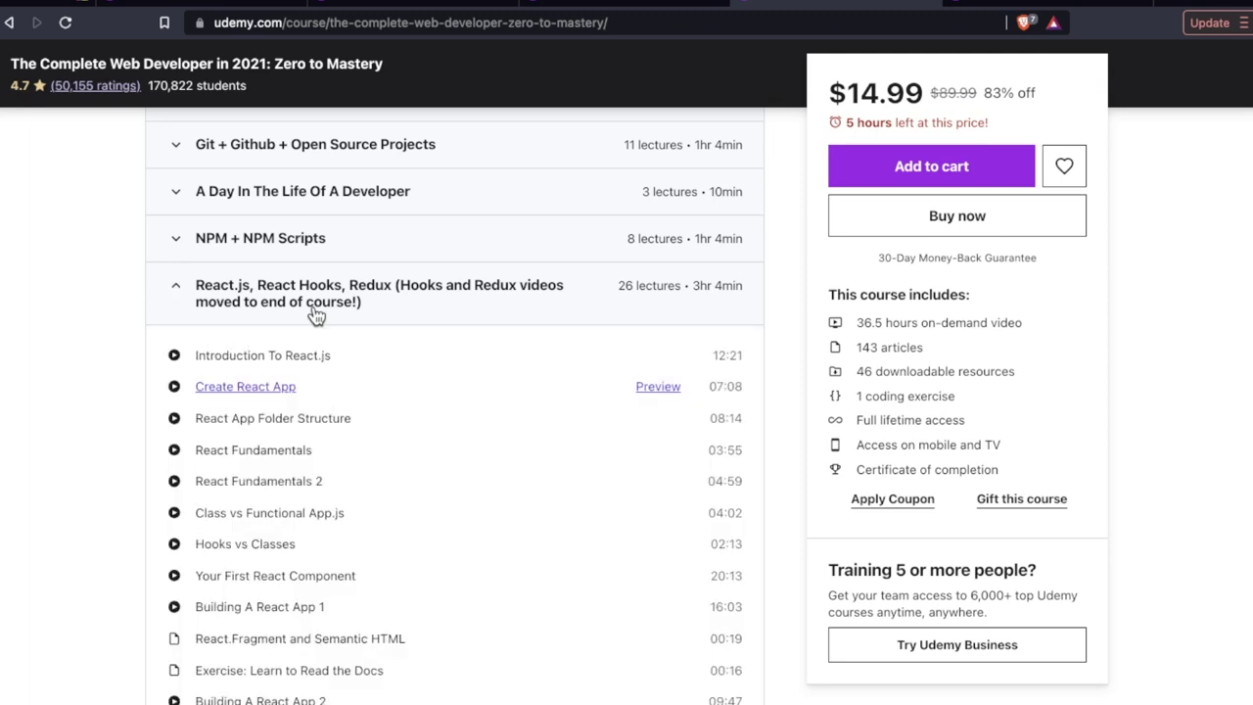
left_click(313, 315)
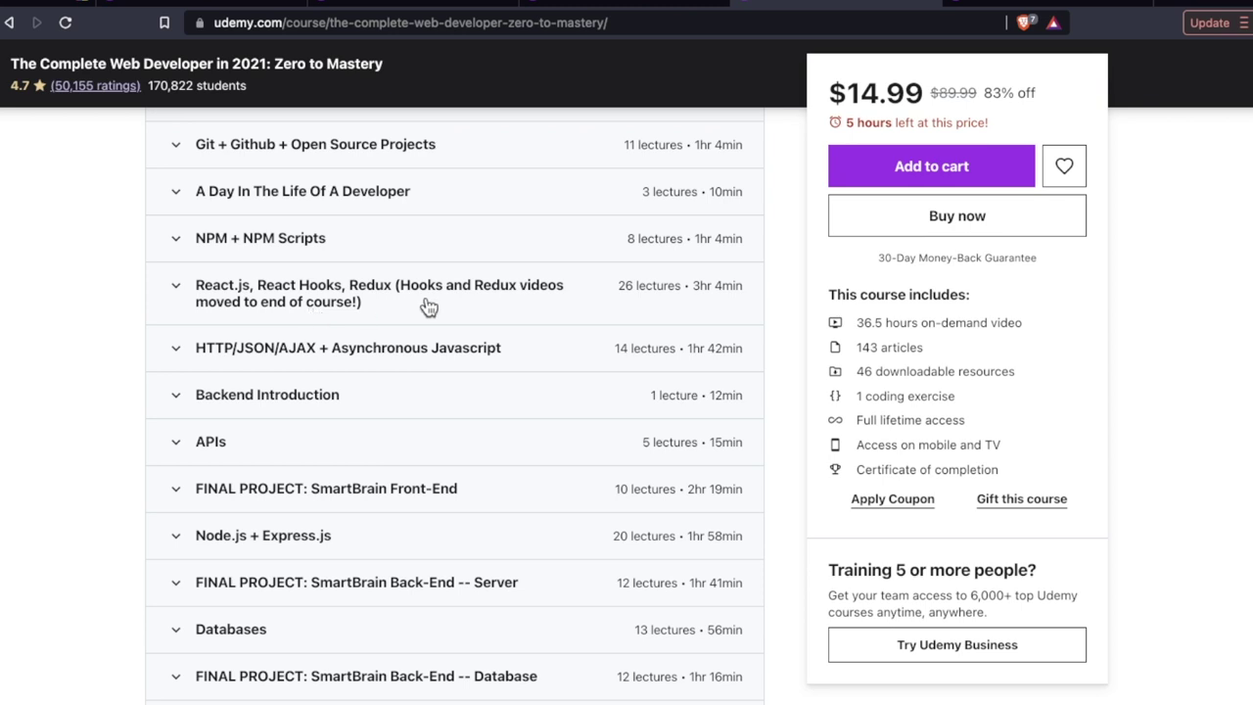
scroll(428, 307, "down", 1)
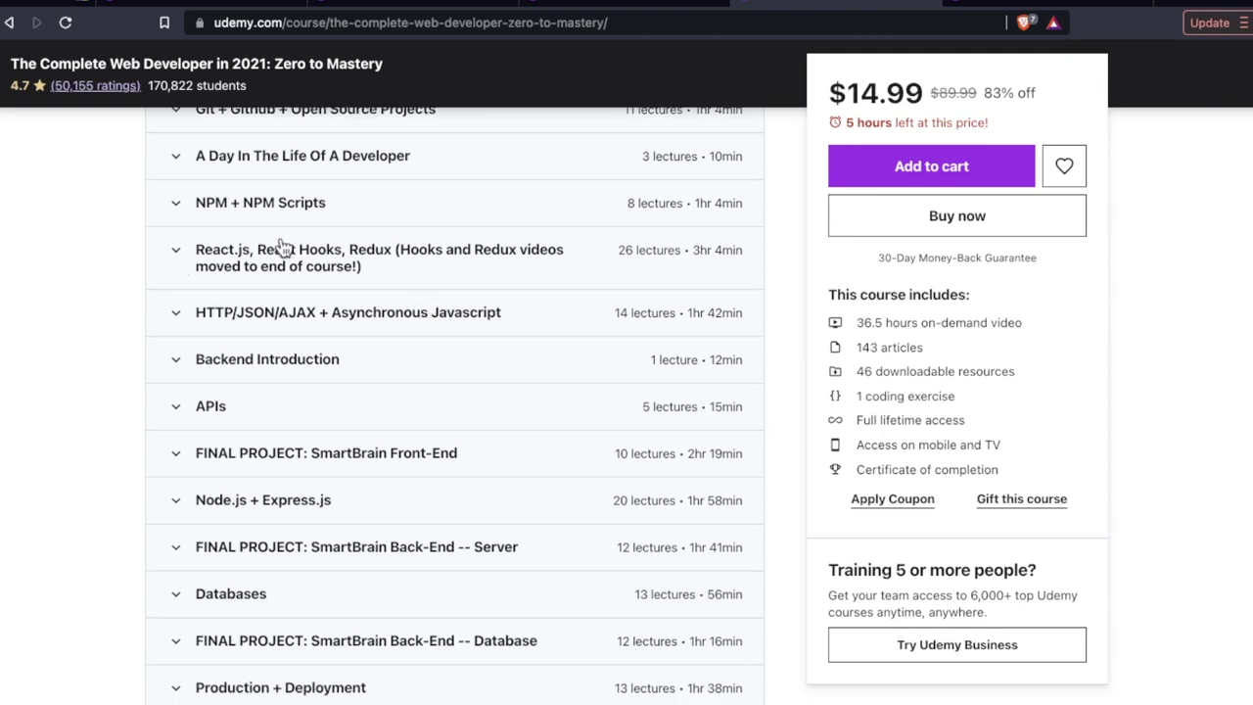
left_click(326, 452)
scroll(373, 351, "down", 5)
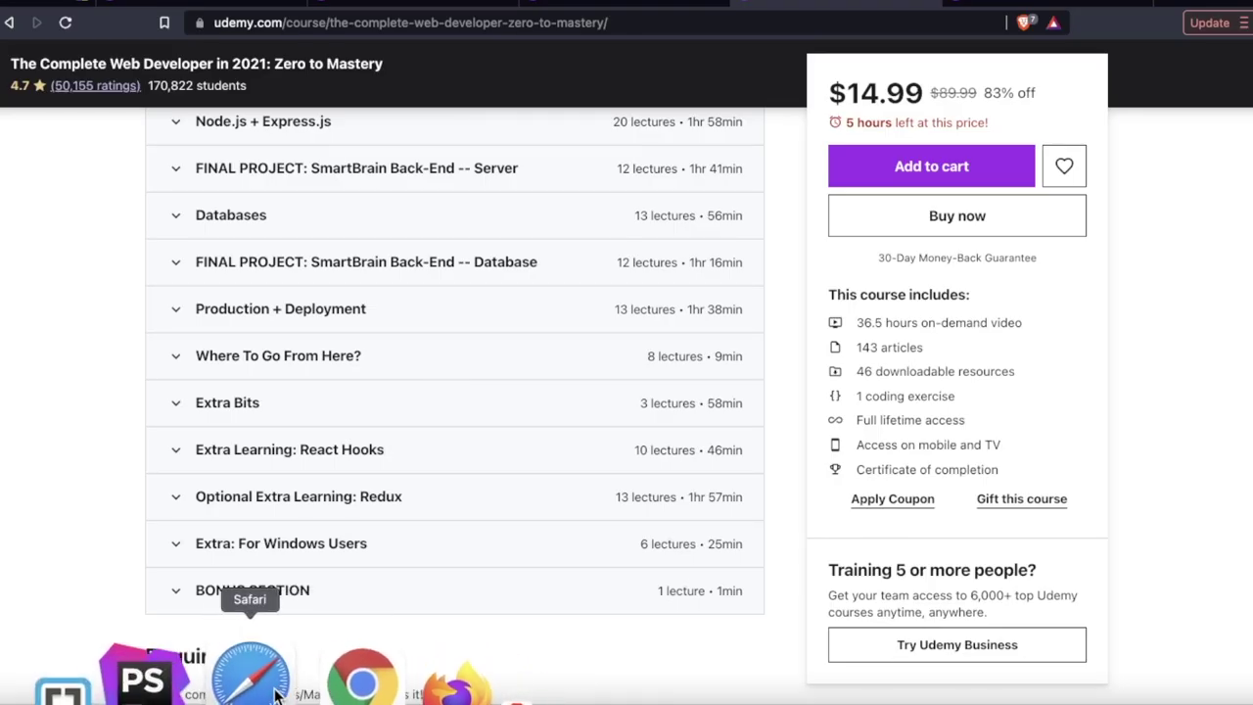
left_click(275, 694)
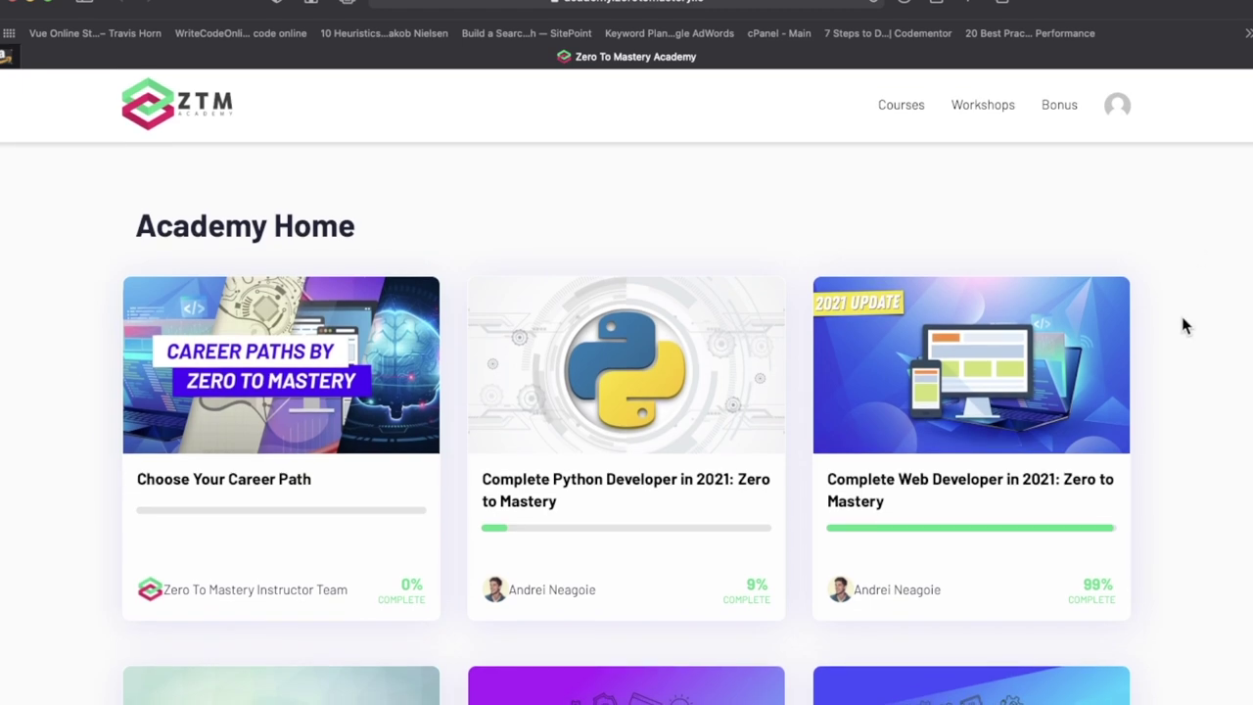
scroll(1185, 326, "down", 2)
scroll(1185, 326, "down", 3)
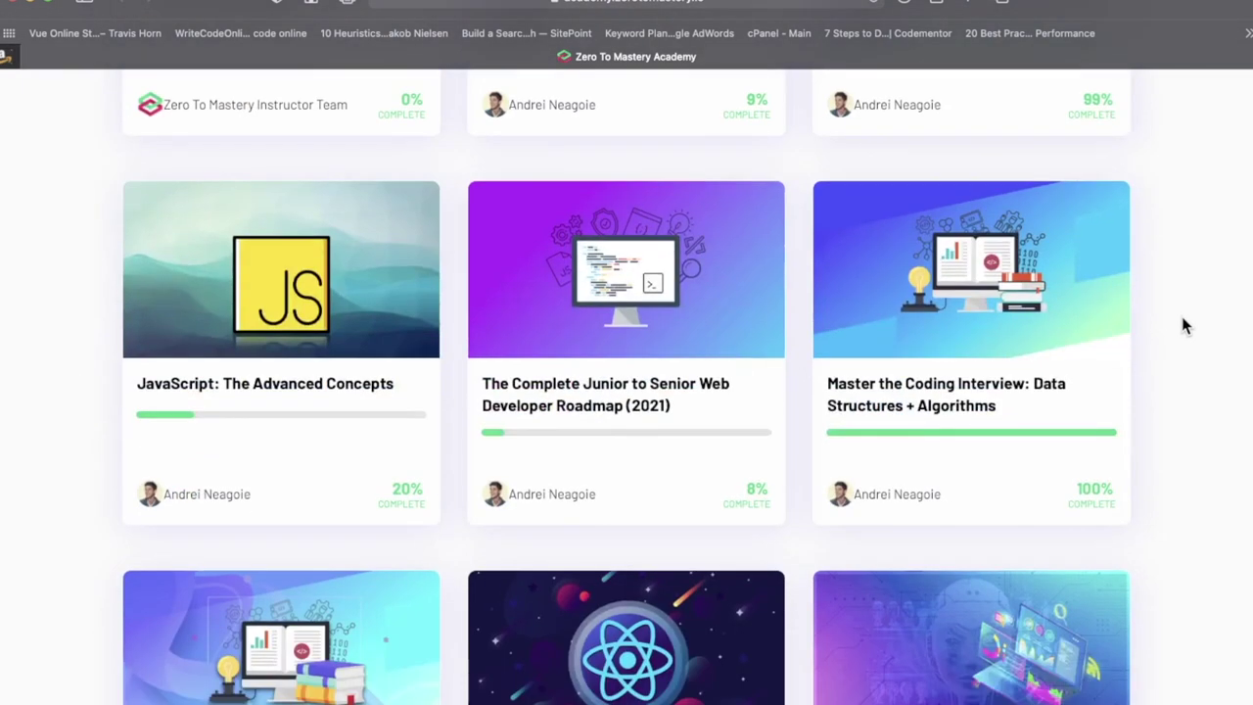
scroll(1185, 326, "down", 4)
scroll(1181, 326, "down", 3)
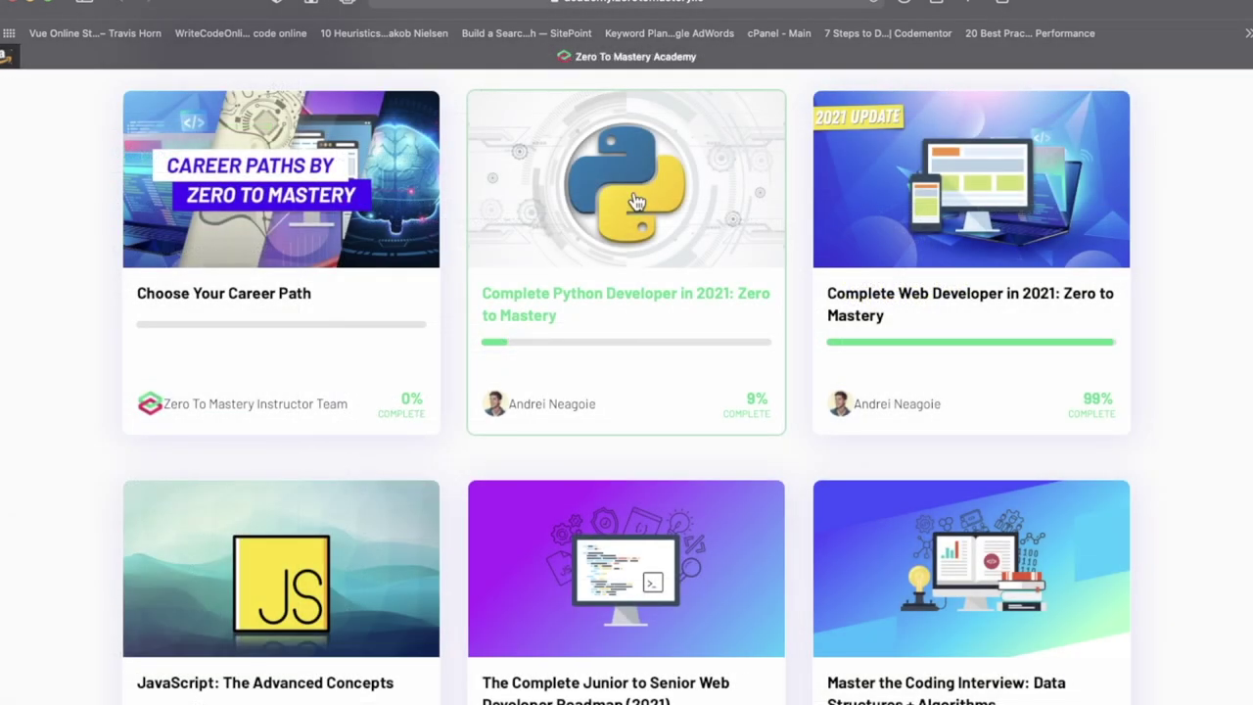
scroll(386, 283, "down", 5)
scroll(313, 312, "down", 2)
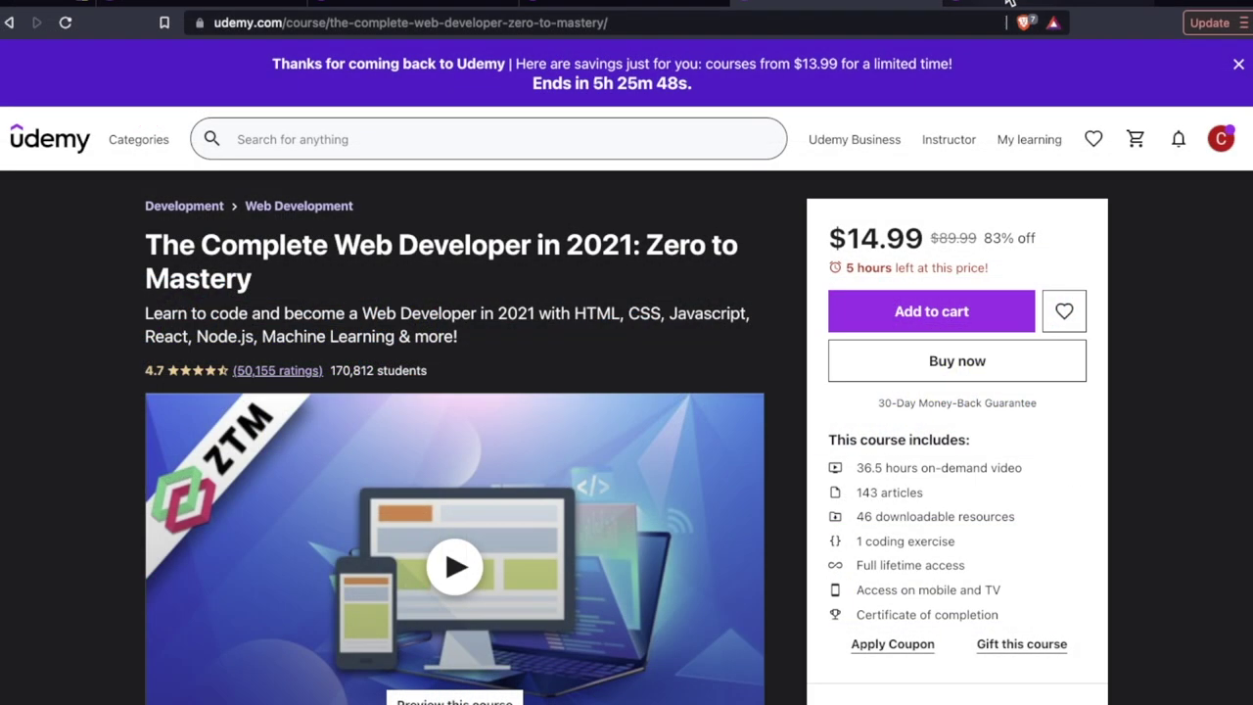
View The Complete 2021 Web Development Bootcamp page, glance at Web Developer Bootcamp 2021, then return
left_click(1008, 3)
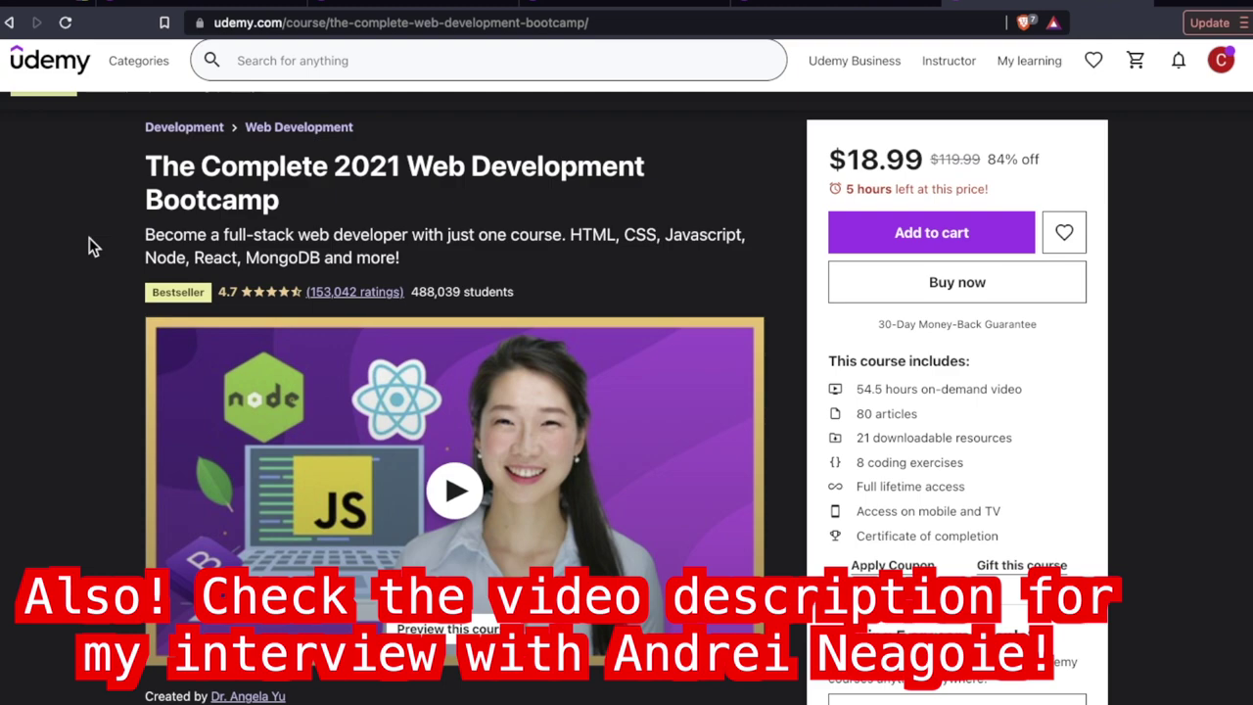
scroll(103, 485, "down", 2)
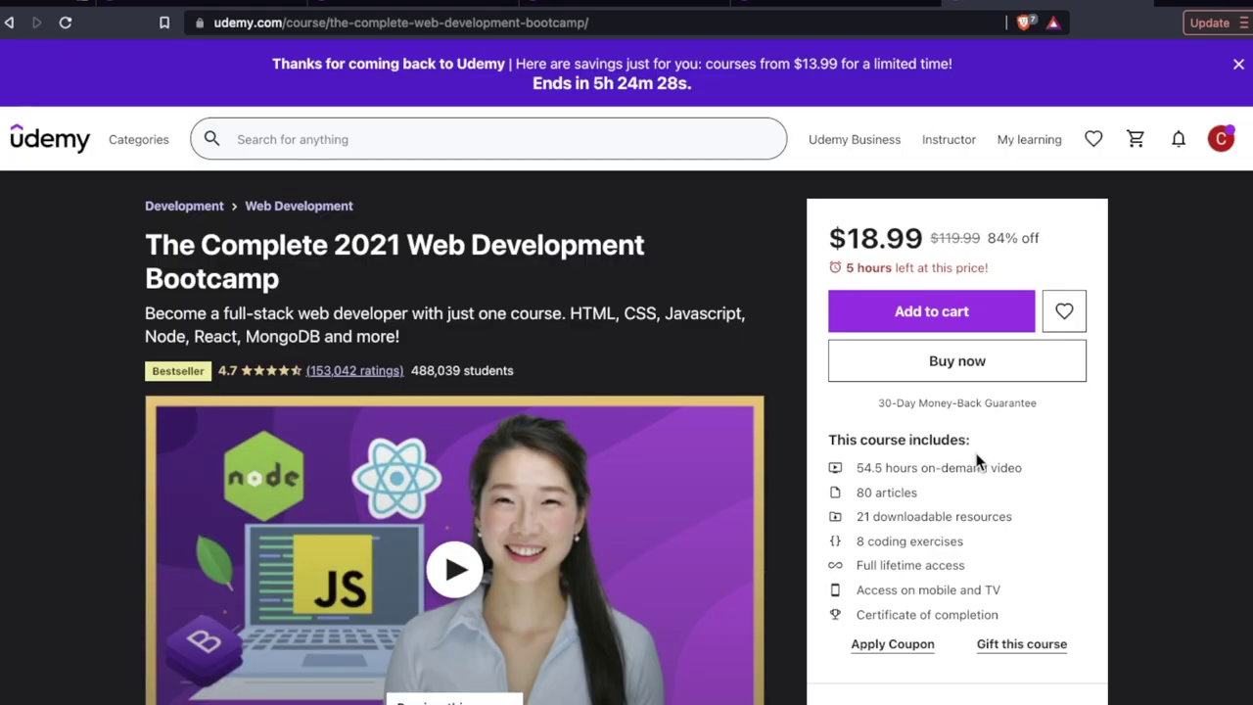
scroll(974, 455, "down", 2)
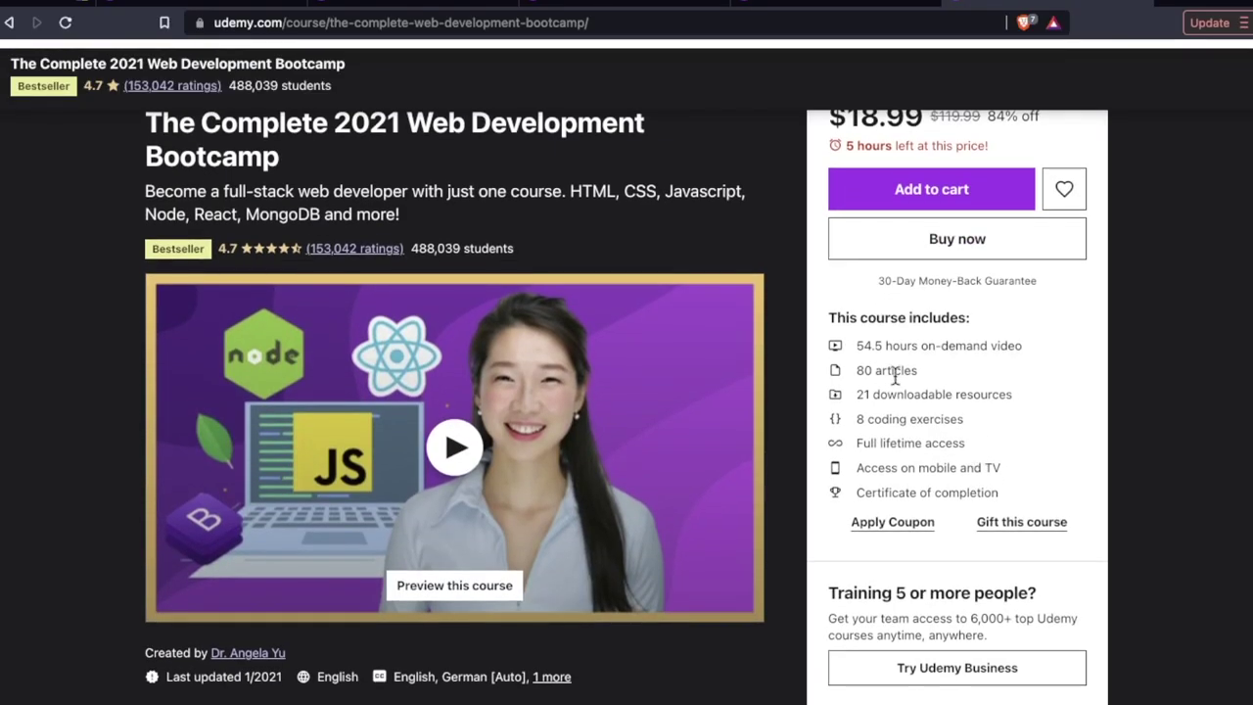
scroll(895, 379, "down", 1)
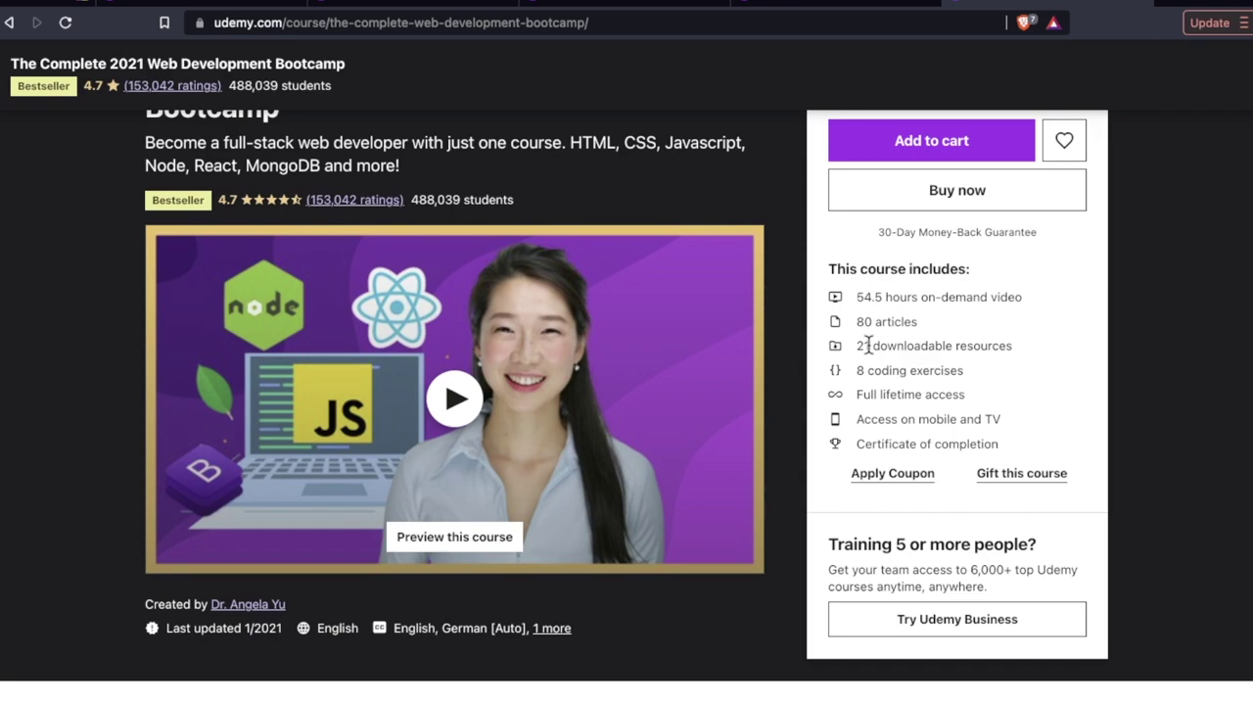
scroll(867, 345, "down", 1)
scroll(867, 345, "down", 5)
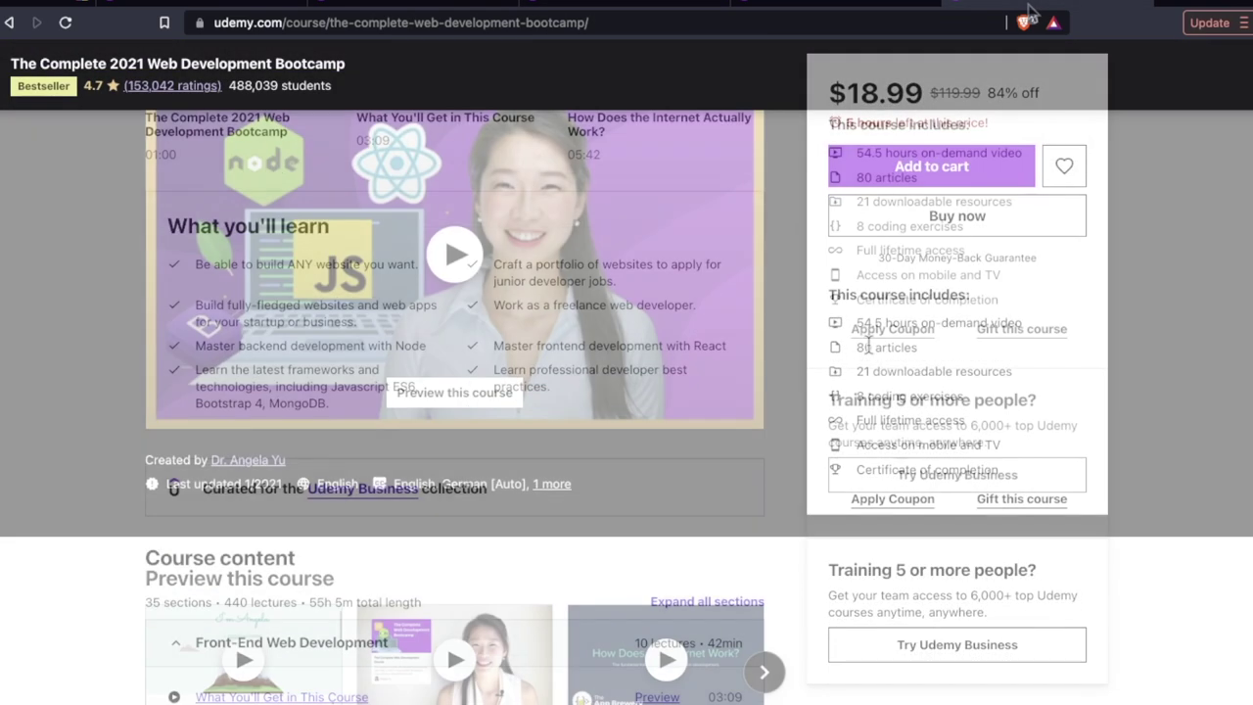
scroll(607, 131, "up", 3)
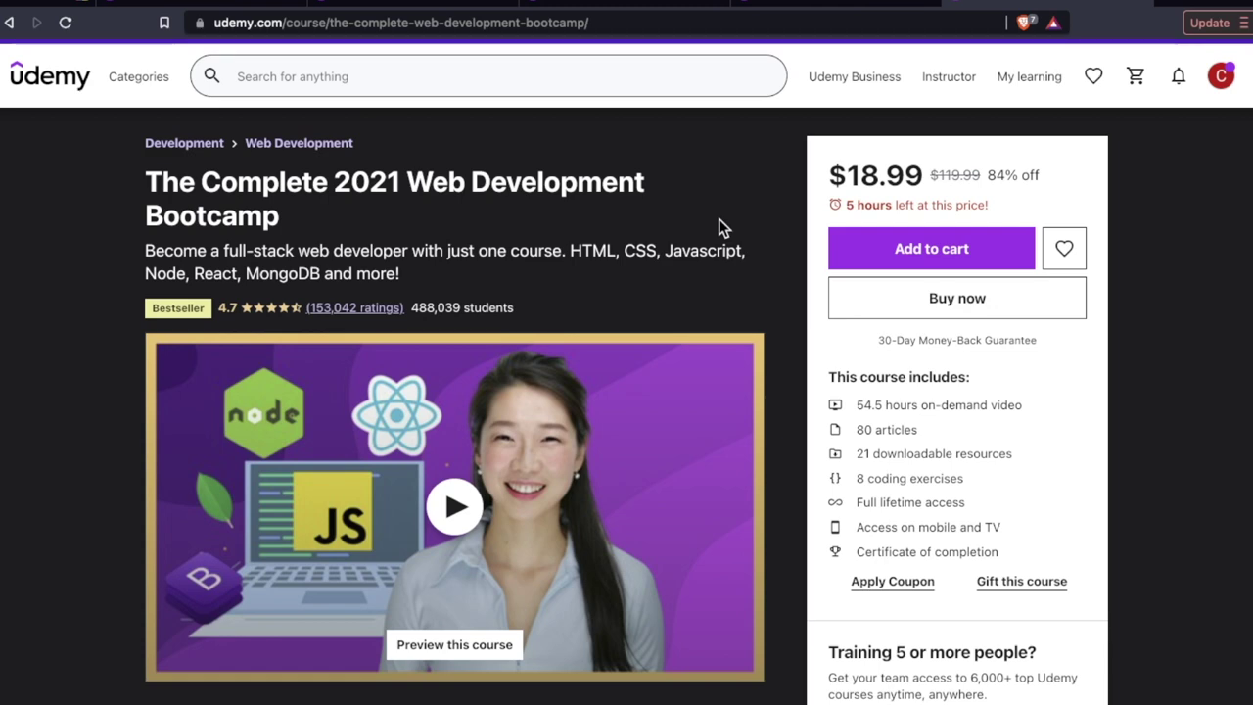
left_click(606, 8)
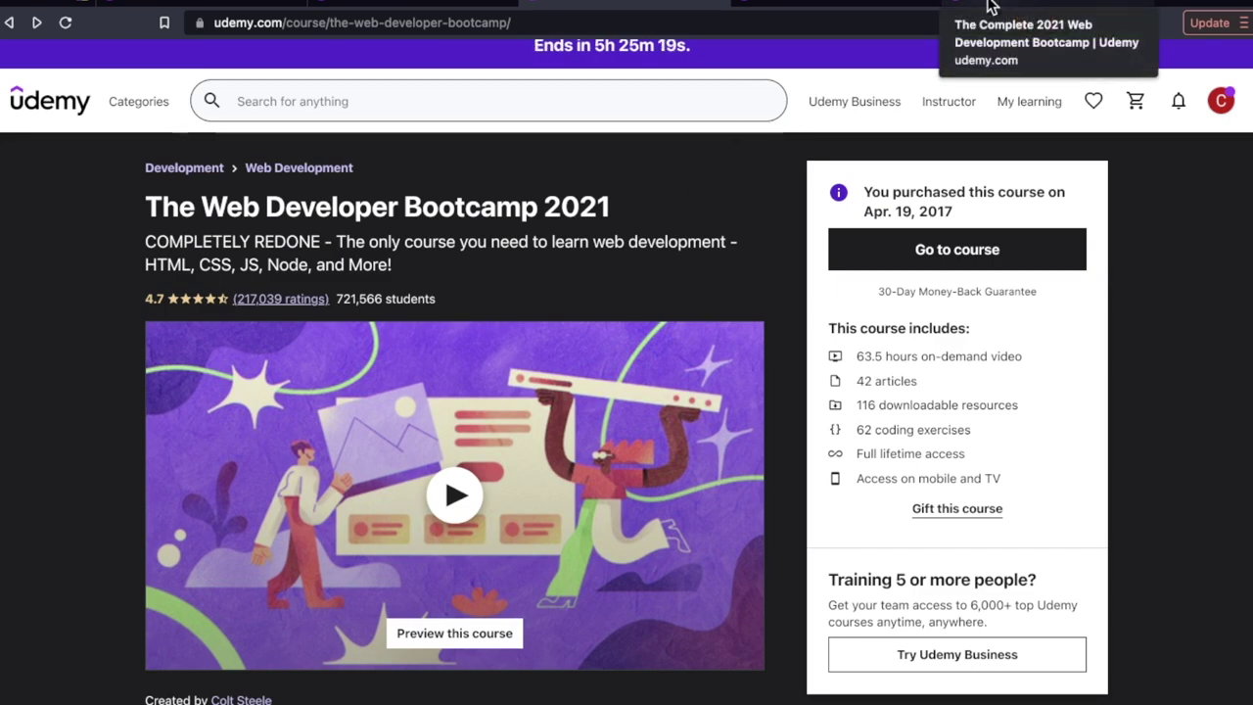
left_click(989, 6)
scroll(428, 266, "down", 7)
scroll(479, 302, "down", 1)
scroll(402, 303, "down", 4)
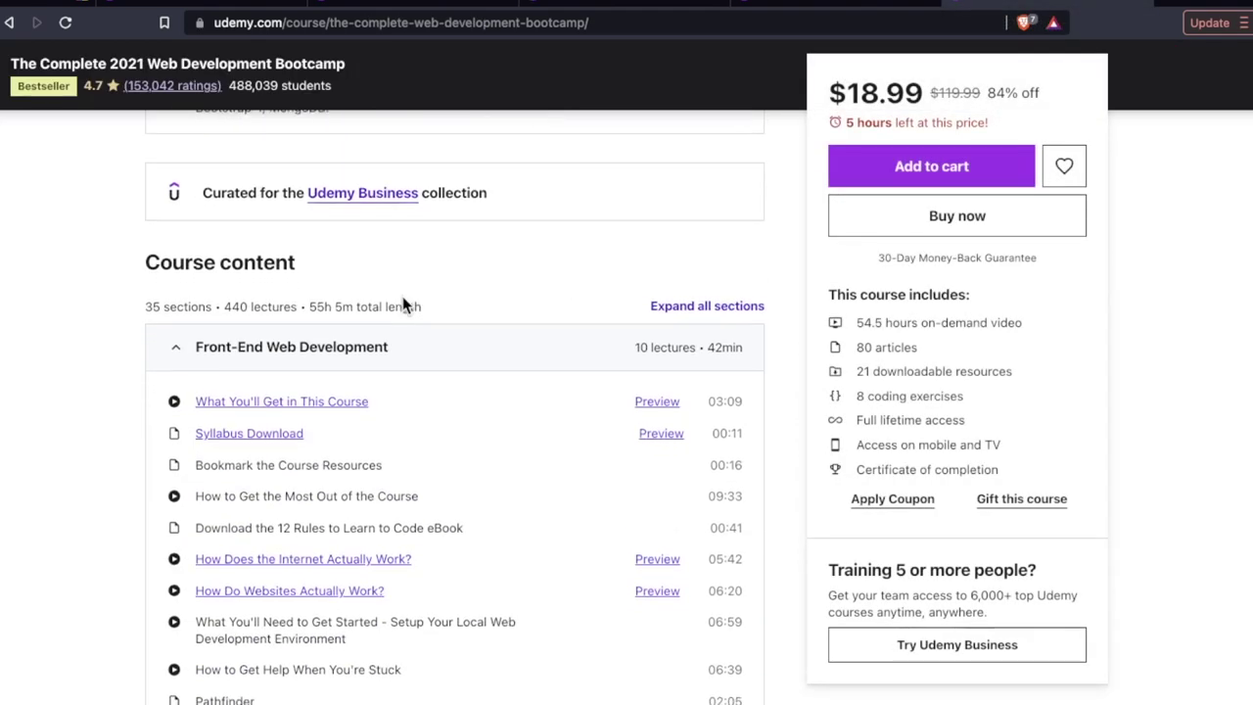
scroll(404, 306, "down", 4)
scroll(404, 305, "down", 3)
scroll(404, 305, "down", 1)
scroll(404, 306, "down", 1)
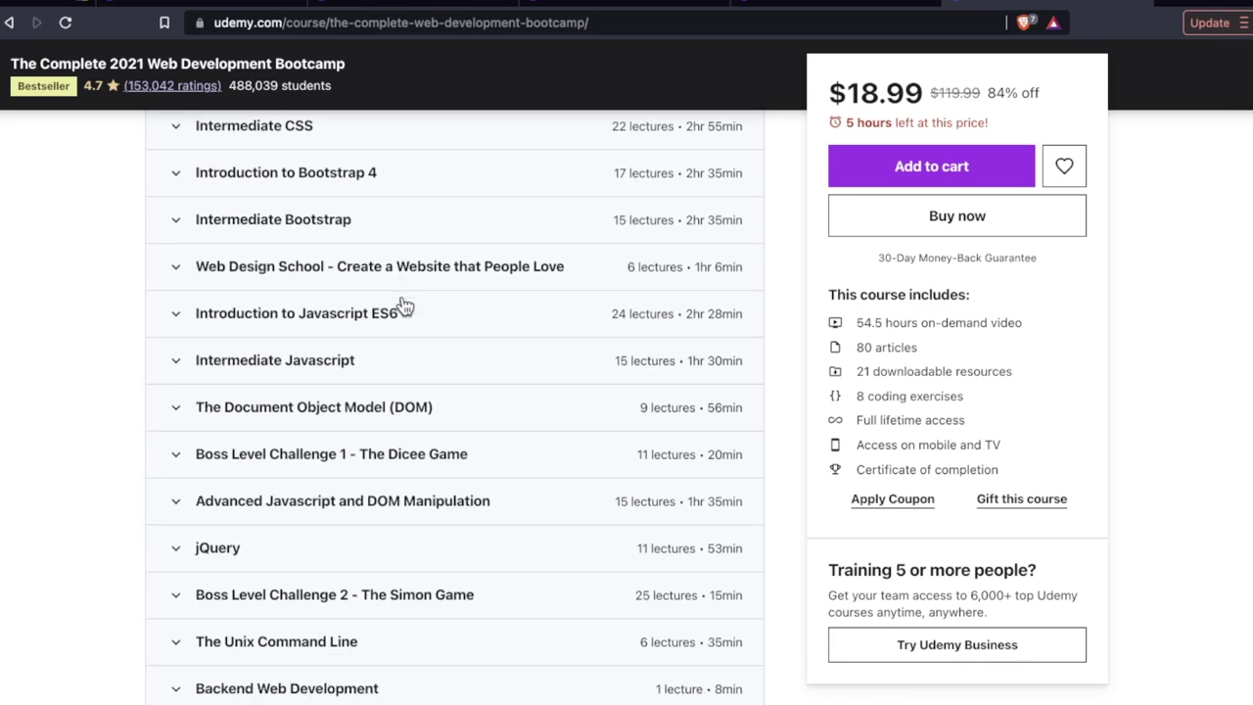
scroll(404, 305, "down", 2)
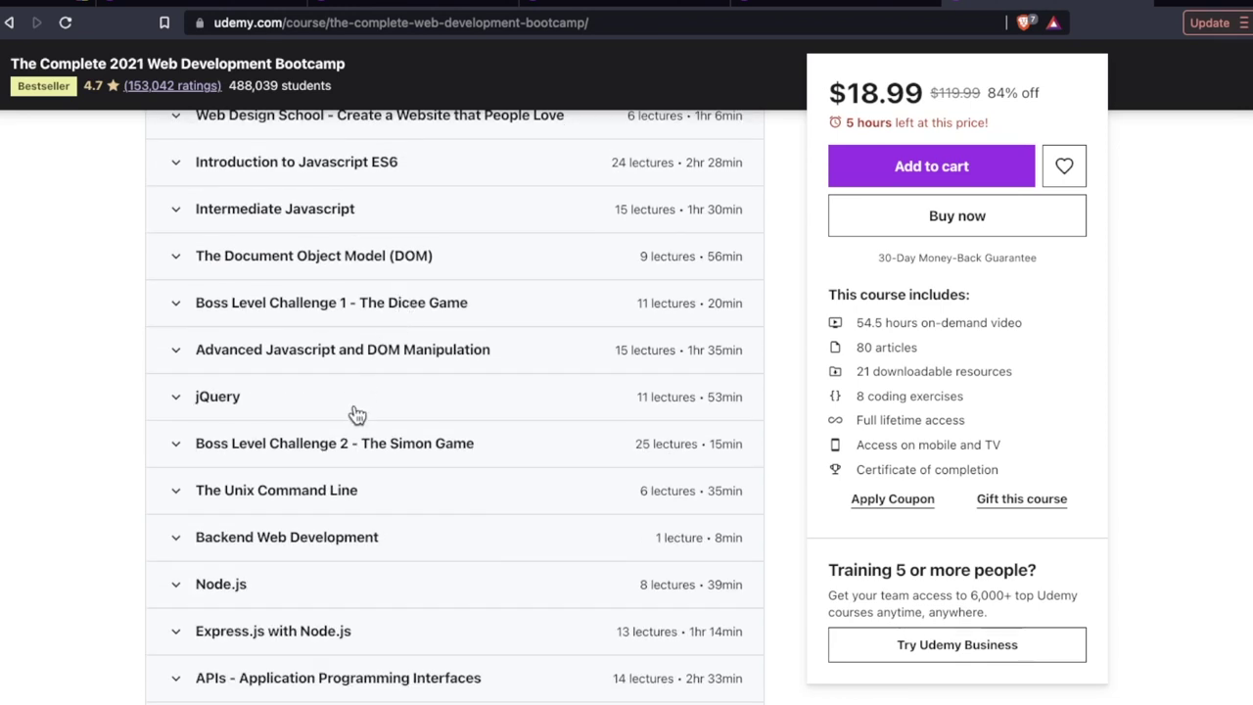
Expand and collapse the jQuery section repeatedly to check its 11 lectures
left_click(188, 408)
left_click(184, 407)
left_click(179, 404)
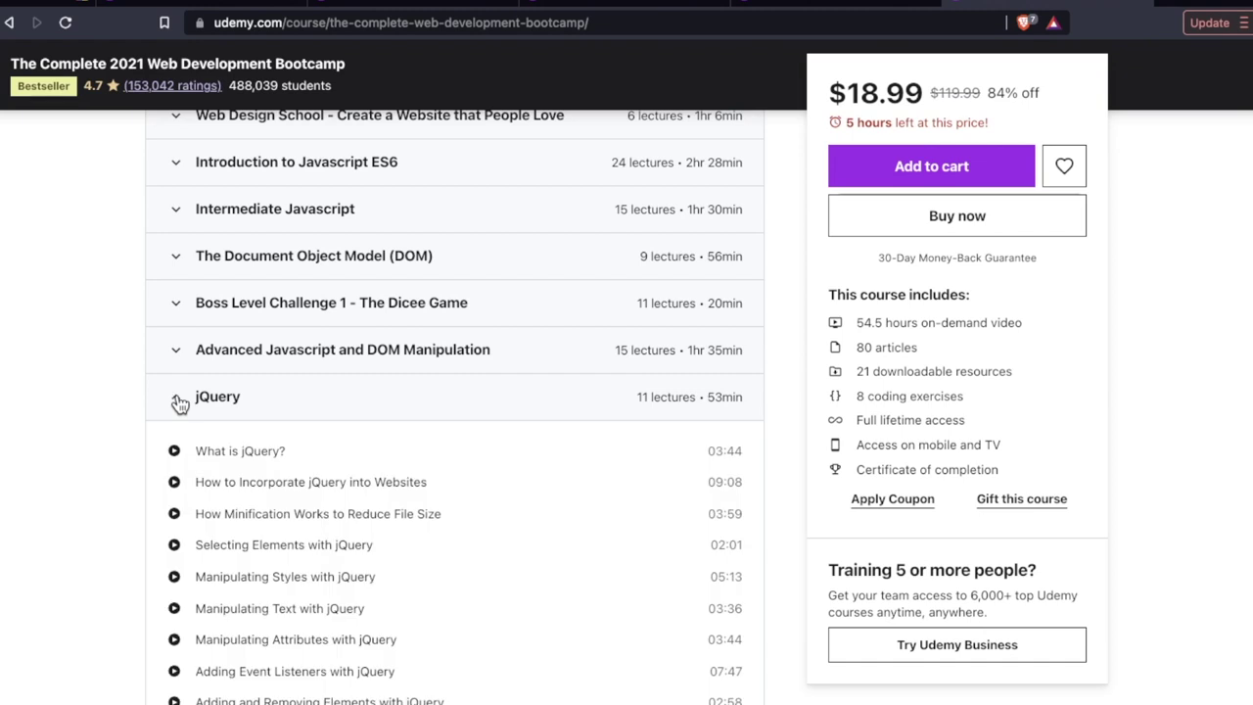
left_click(179, 403)
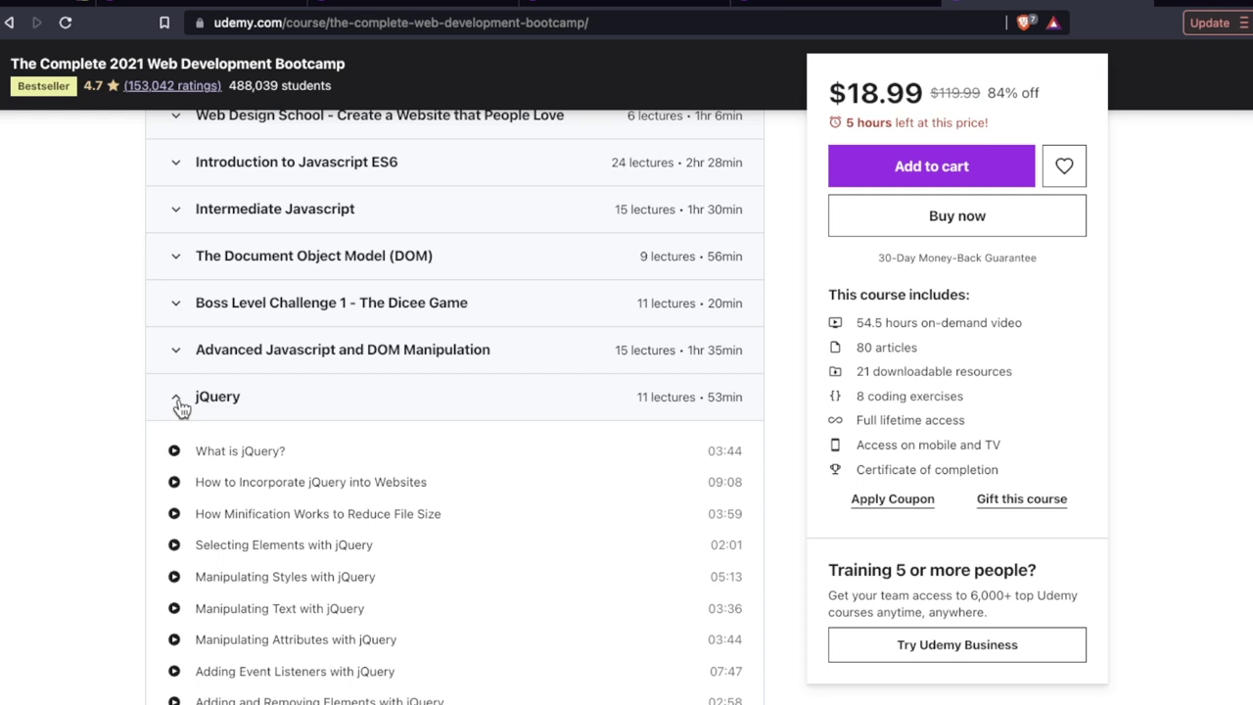
left_click(176, 400)
scroll(177, 404, "down", 2)
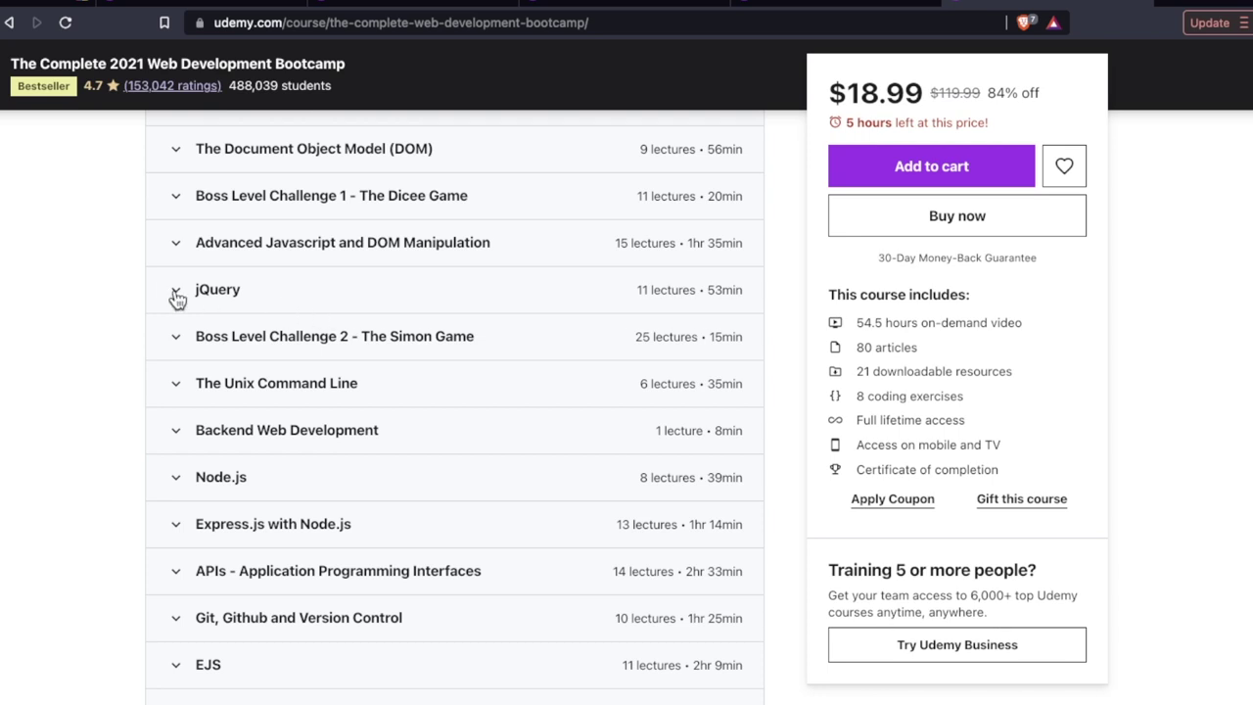
left_click(177, 294)
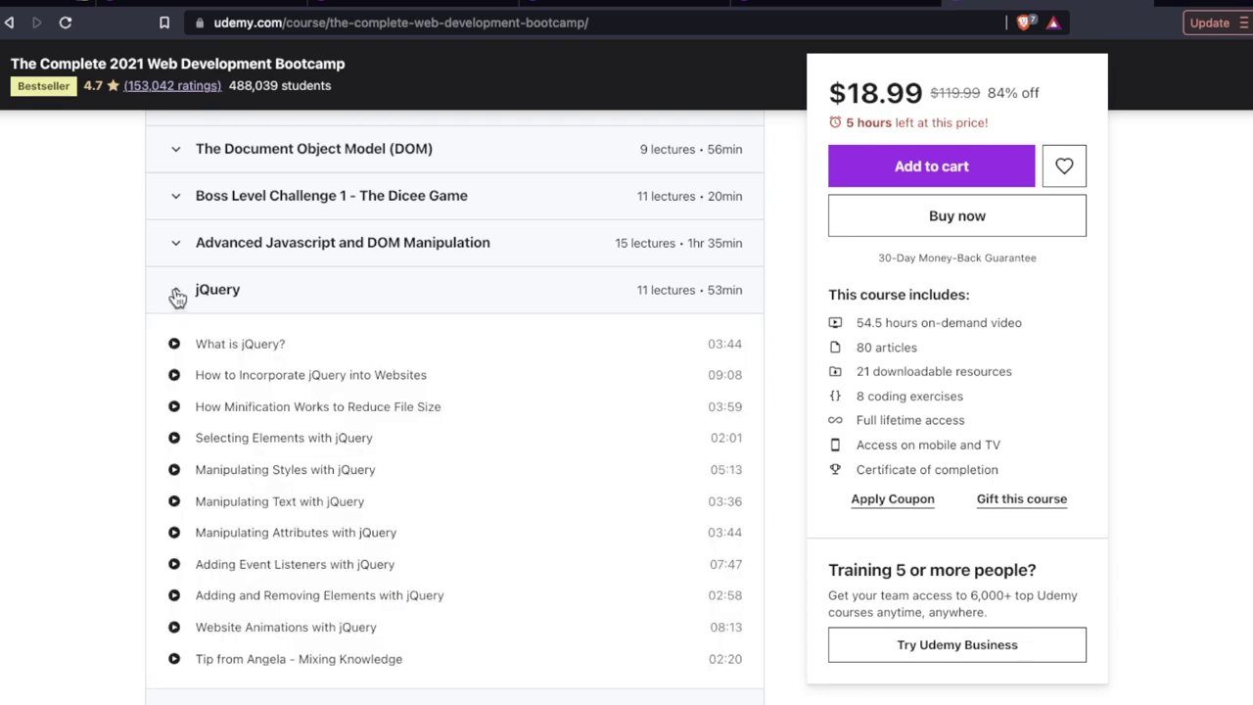
left_click(176, 293)
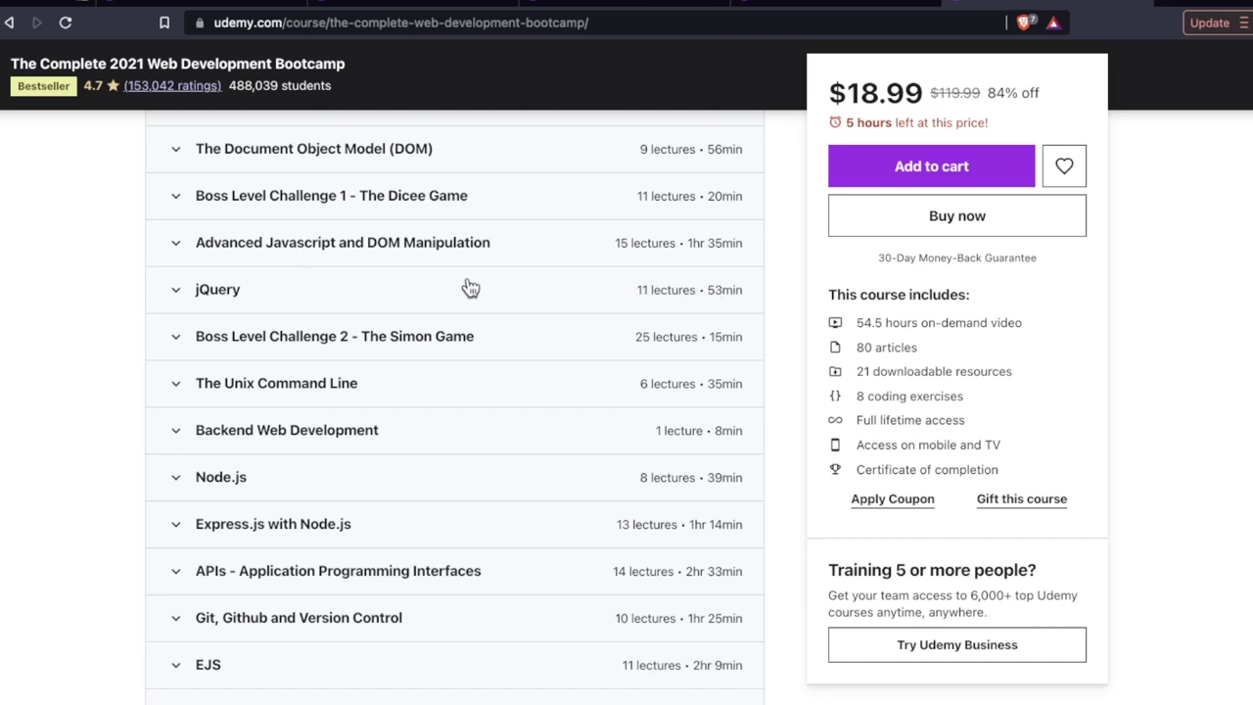
scroll(470, 287, "up", 5)
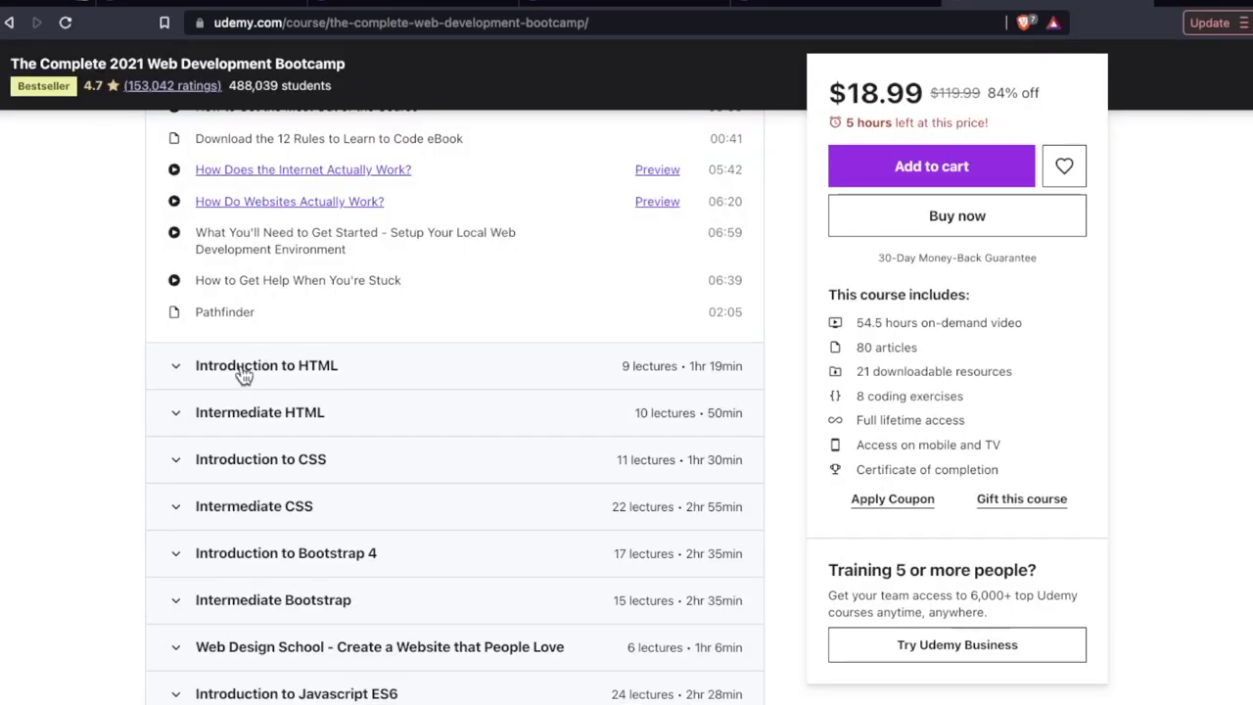
scroll(245, 372, "down", 4)
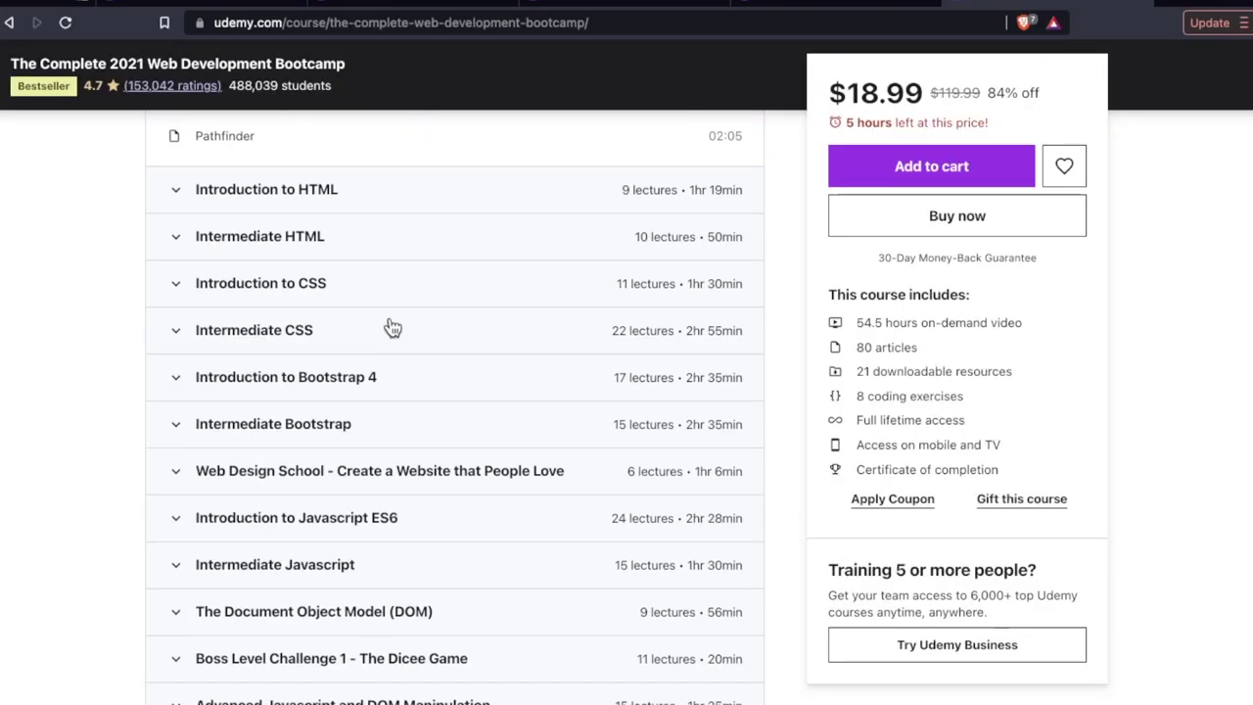
scroll(391, 324, "down", 3)
scroll(392, 253, "down", 2)
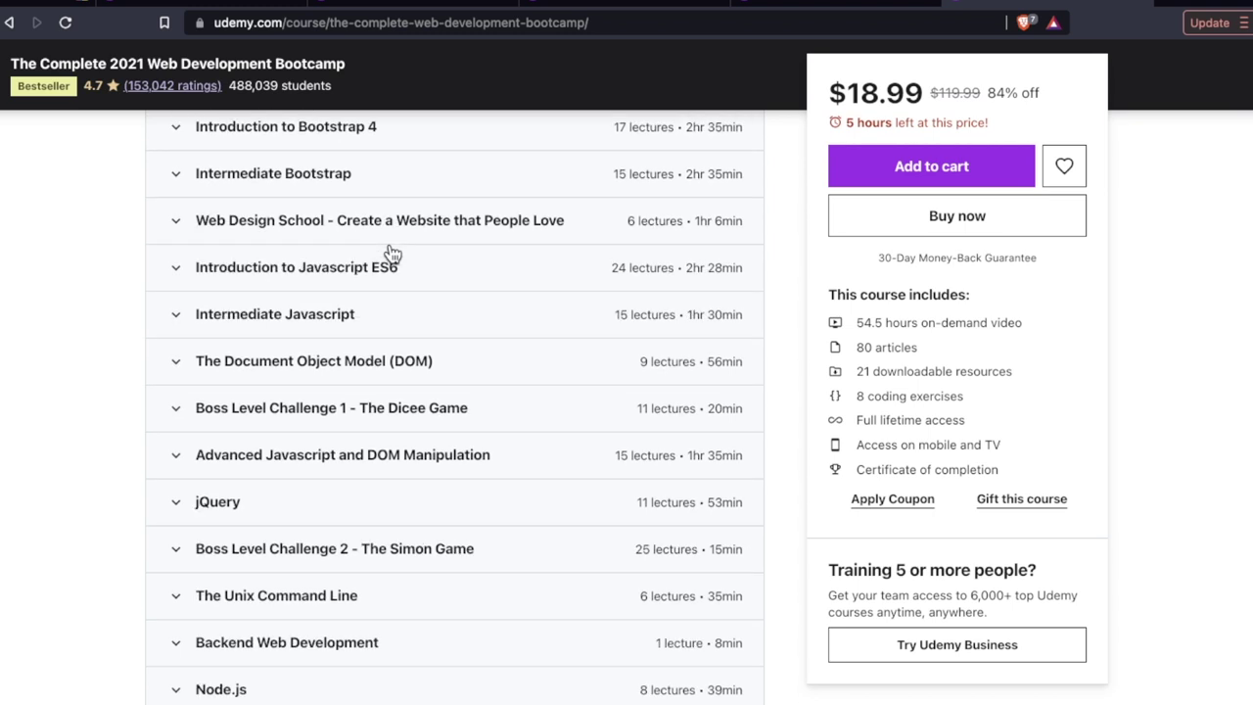
scroll(411, 269, "down", 1)
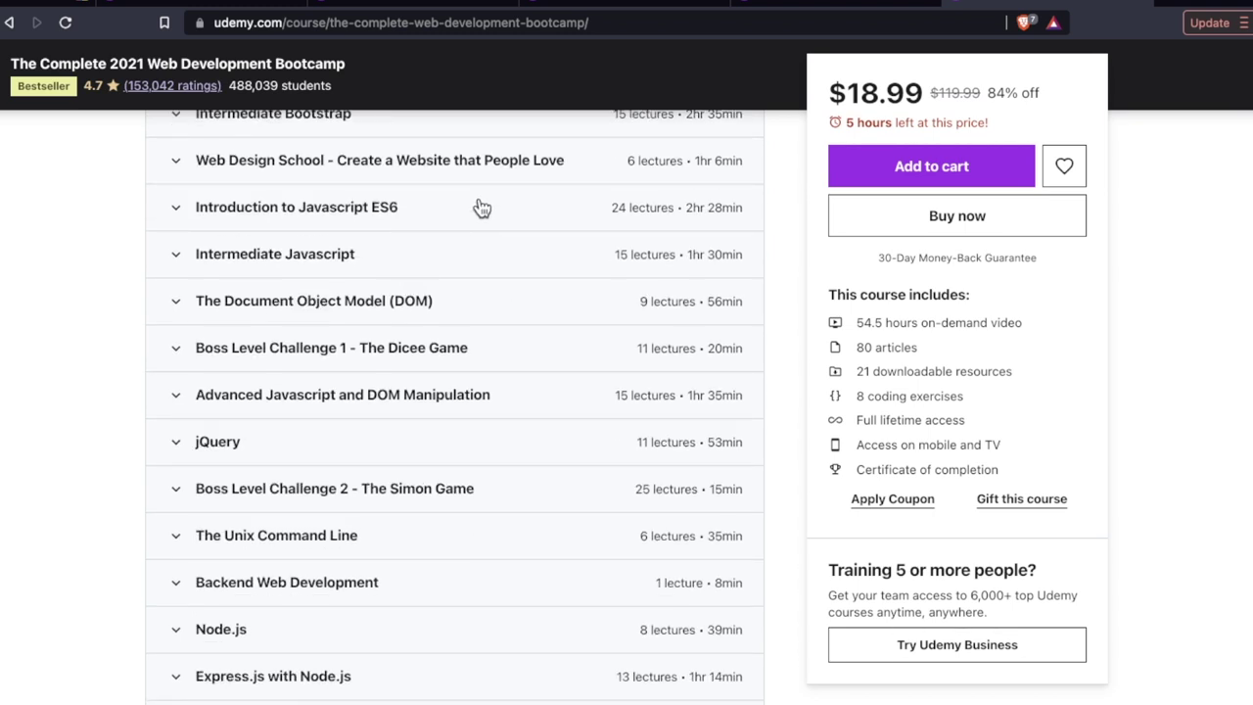
scroll(413, 214, "down", 1)
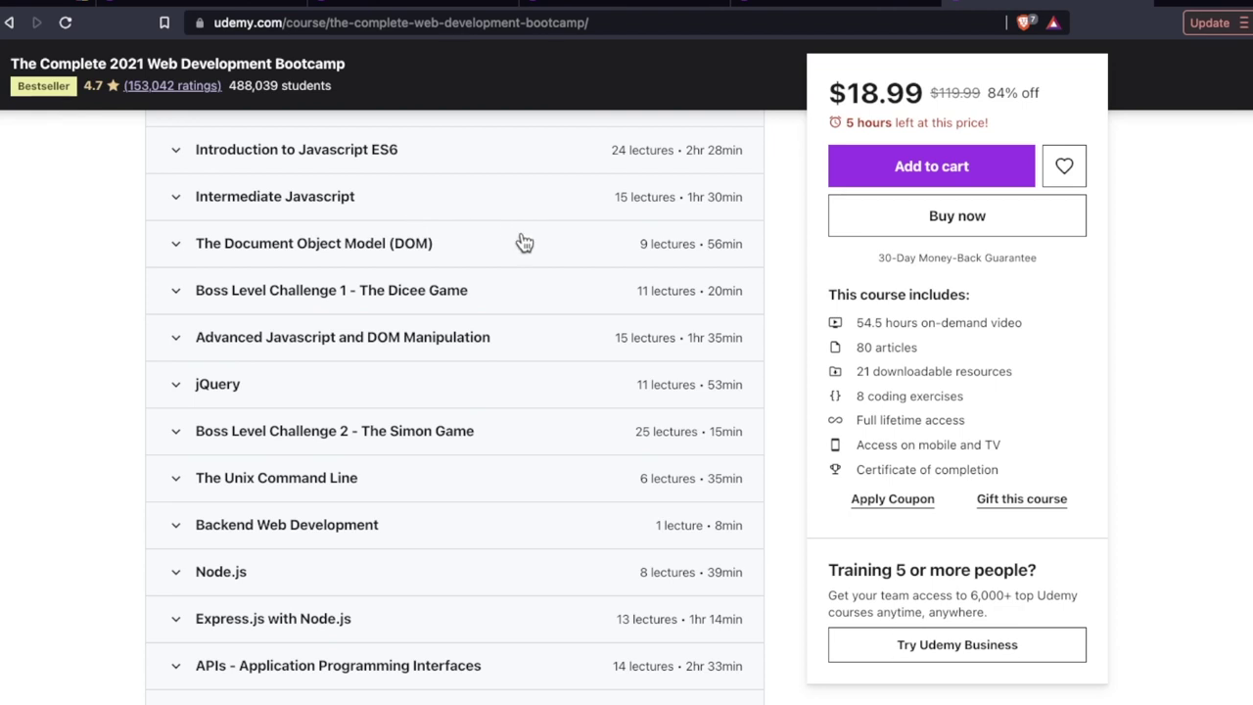
scroll(529, 313, "down", 5)
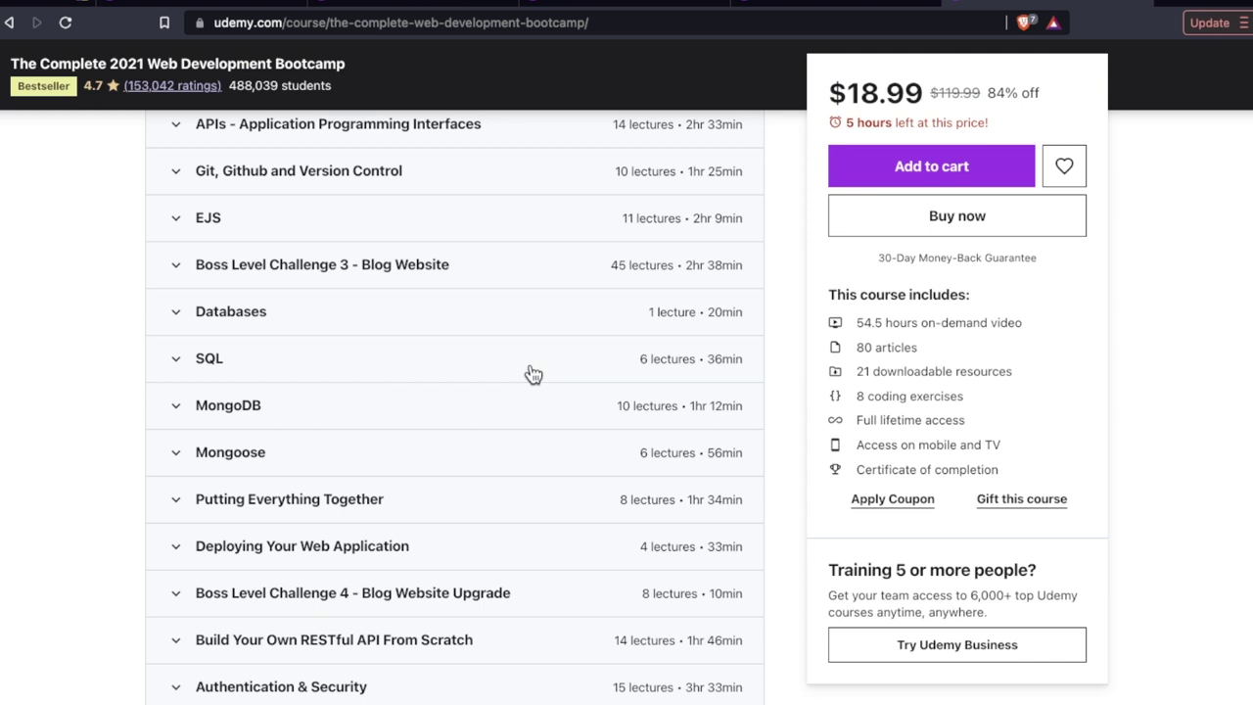
Peek inside Boss Level Challenge 3 - Blog Website, then expand React.js to view its lectures
left_click(247, 279)
left_click(248, 279)
scroll(476, 369, "up", 3)
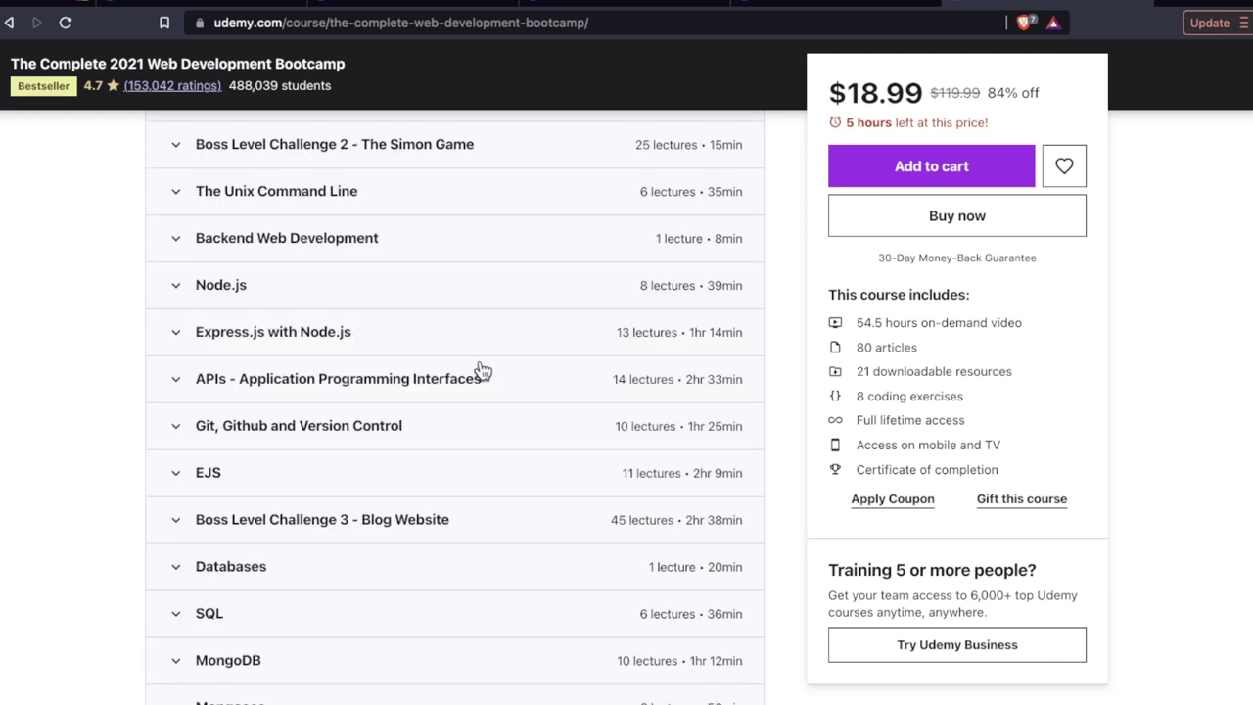
scroll(476, 369, "down", 3)
scroll(476, 369, "down", 2)
scroll(483, 370, "down", 2)
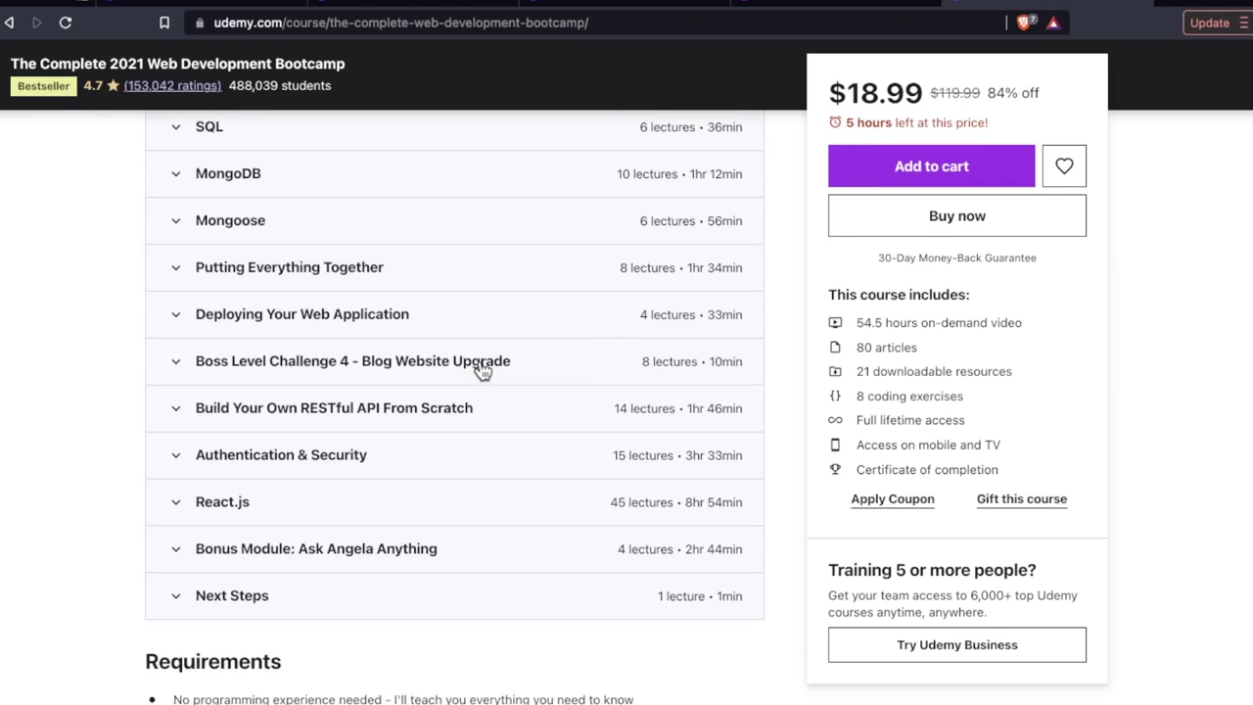
left_click(344, 514)
scroll(345, 514, "down", 3)
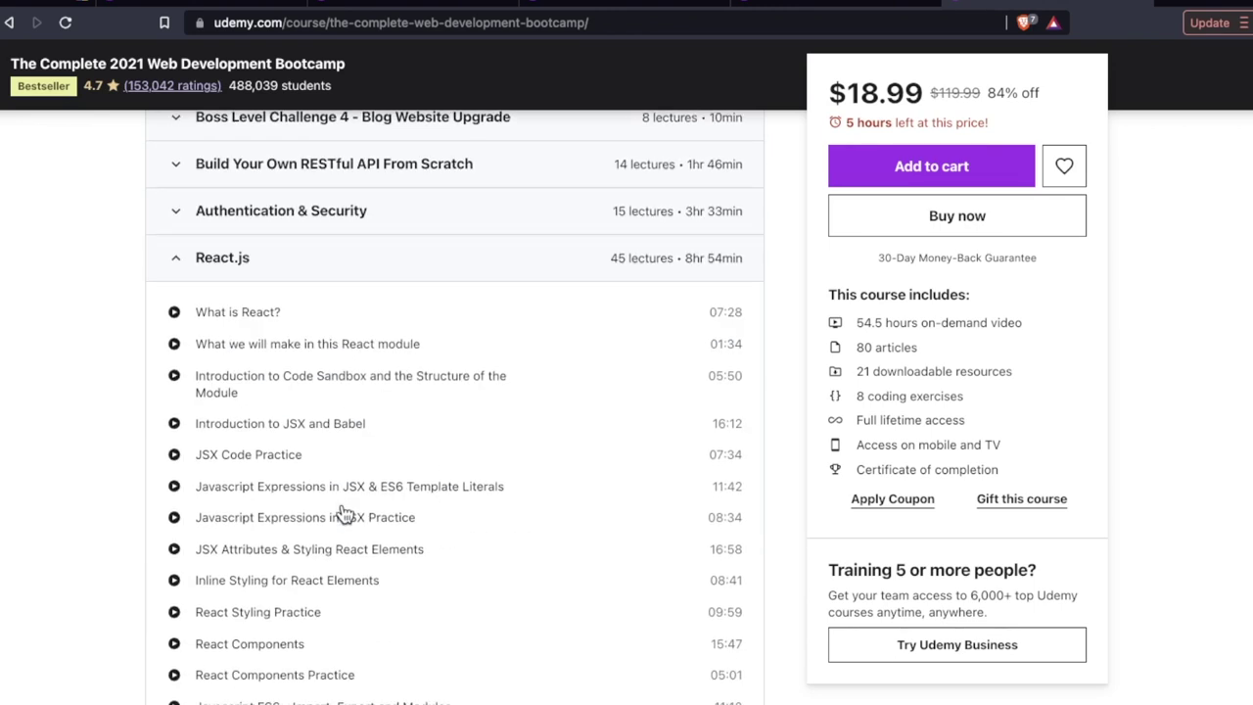
scroll(345, 513, "down", 2)
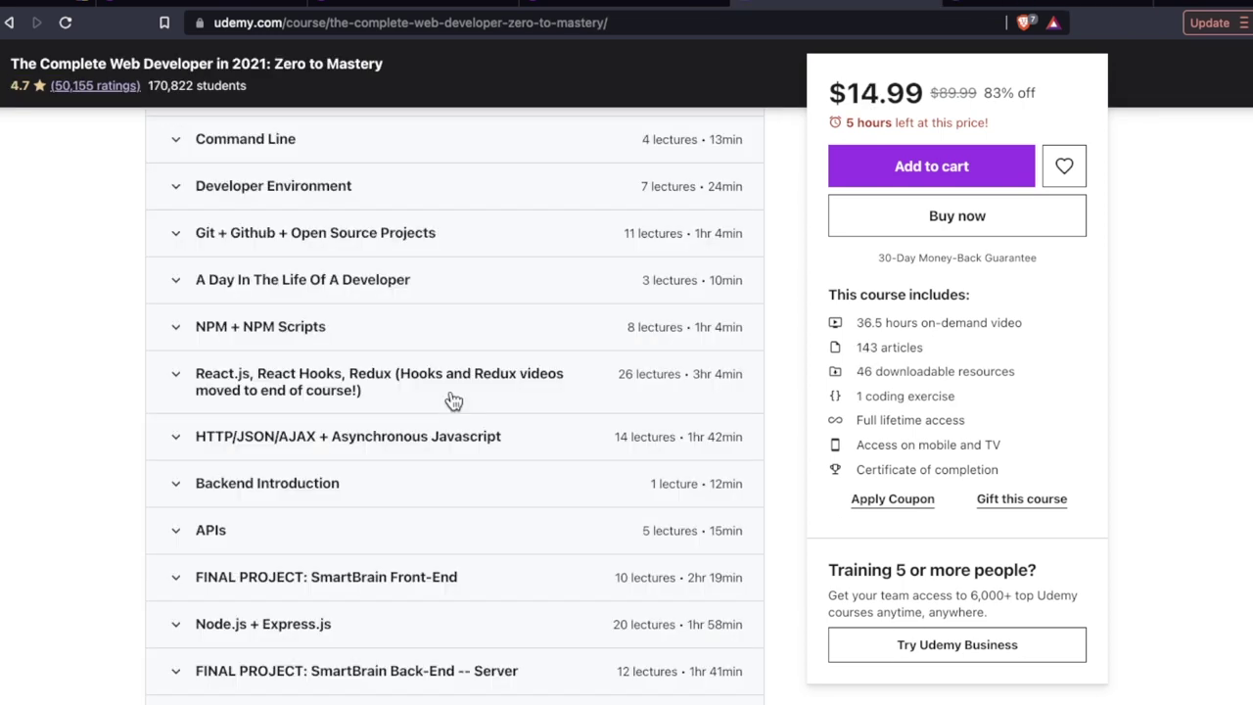
key("ctrl+Tab")
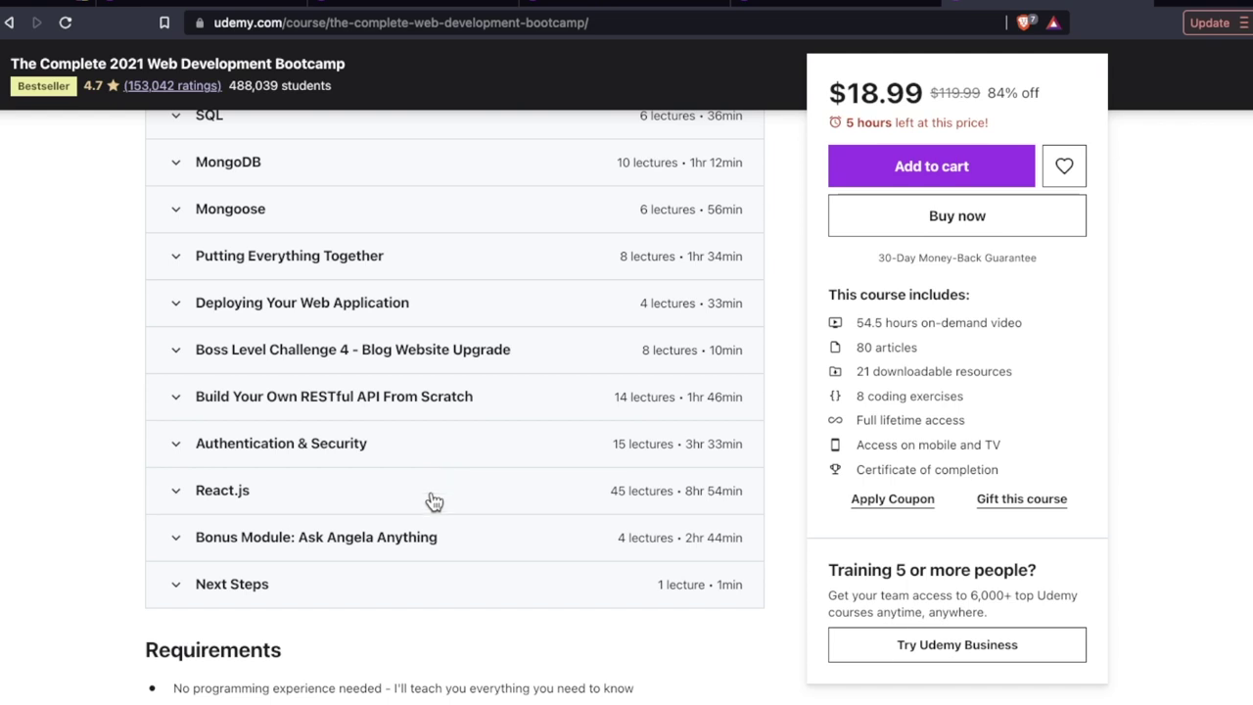
Expand the React.js section once more and collapse it again
left_click(434, 501)
left_click(434, 501)
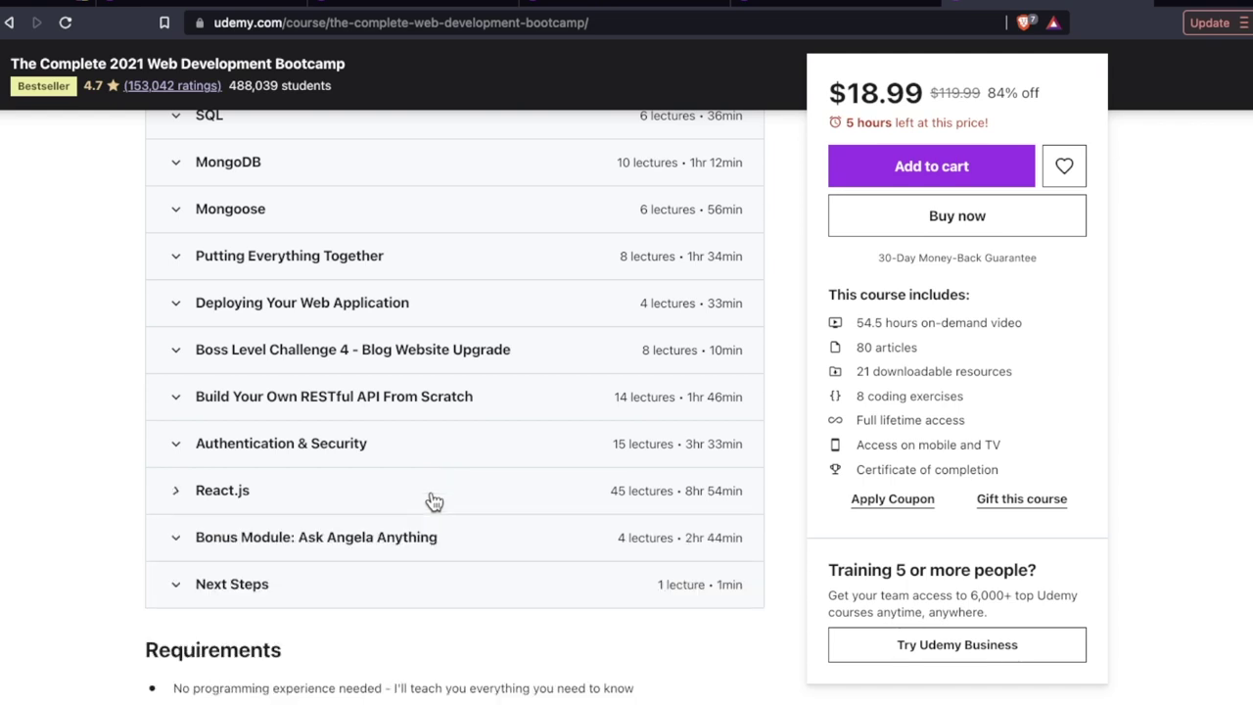
scroll(434, 501, "up", 4)
scroll(434, 502, "up", 3)
scroll(433, 501, "up", 4)
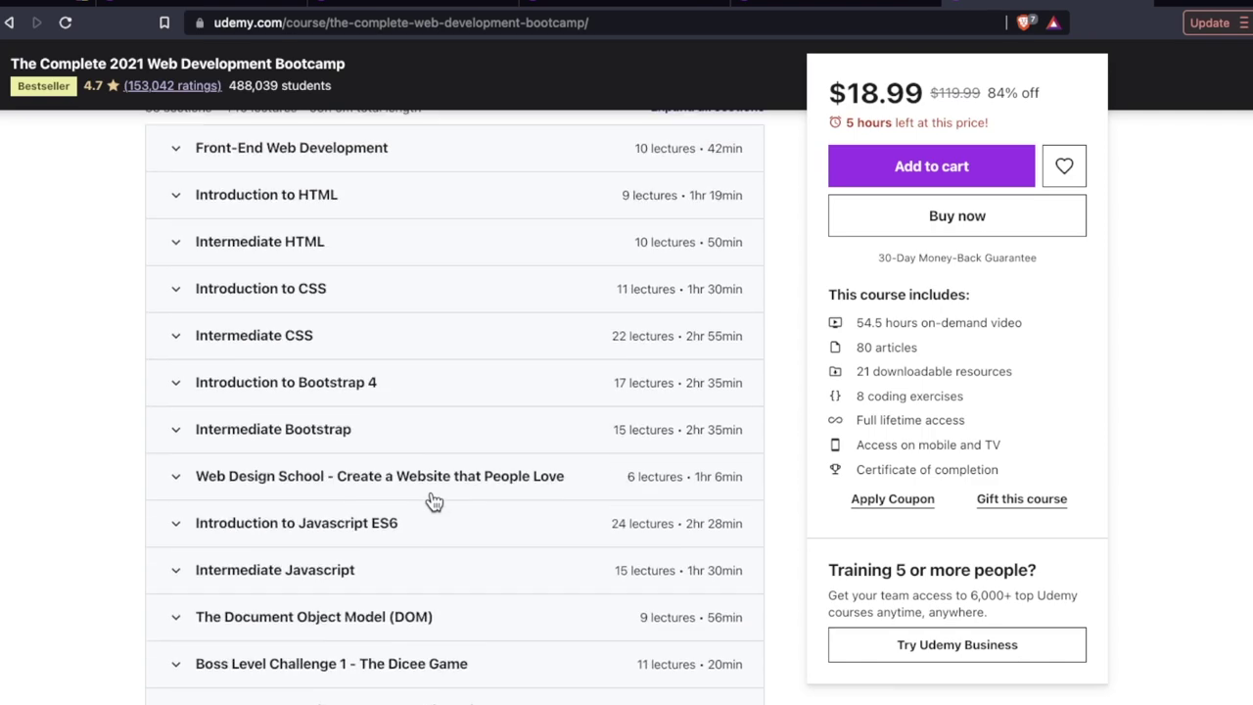
scroll(433, 501, "up", 4)
scroll(434, 502, "up", 4)
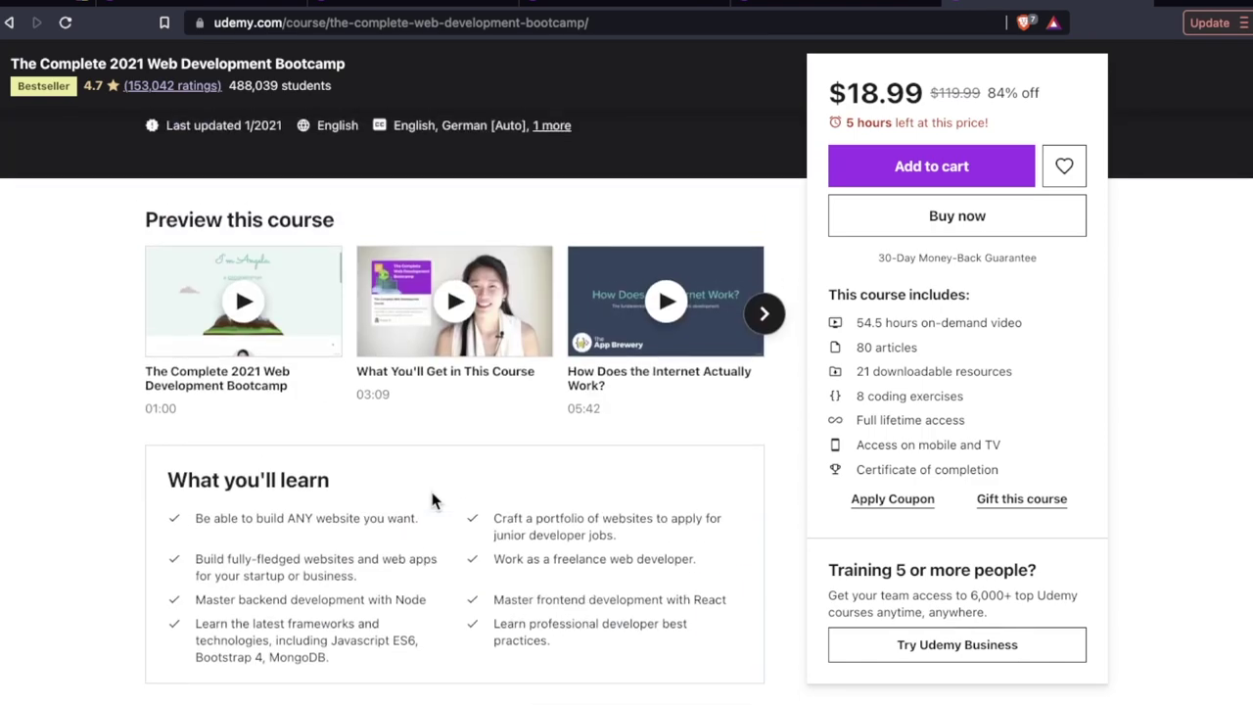
scroll(434, 501, "up", 3)
scroll(434, 501, "up", 2)
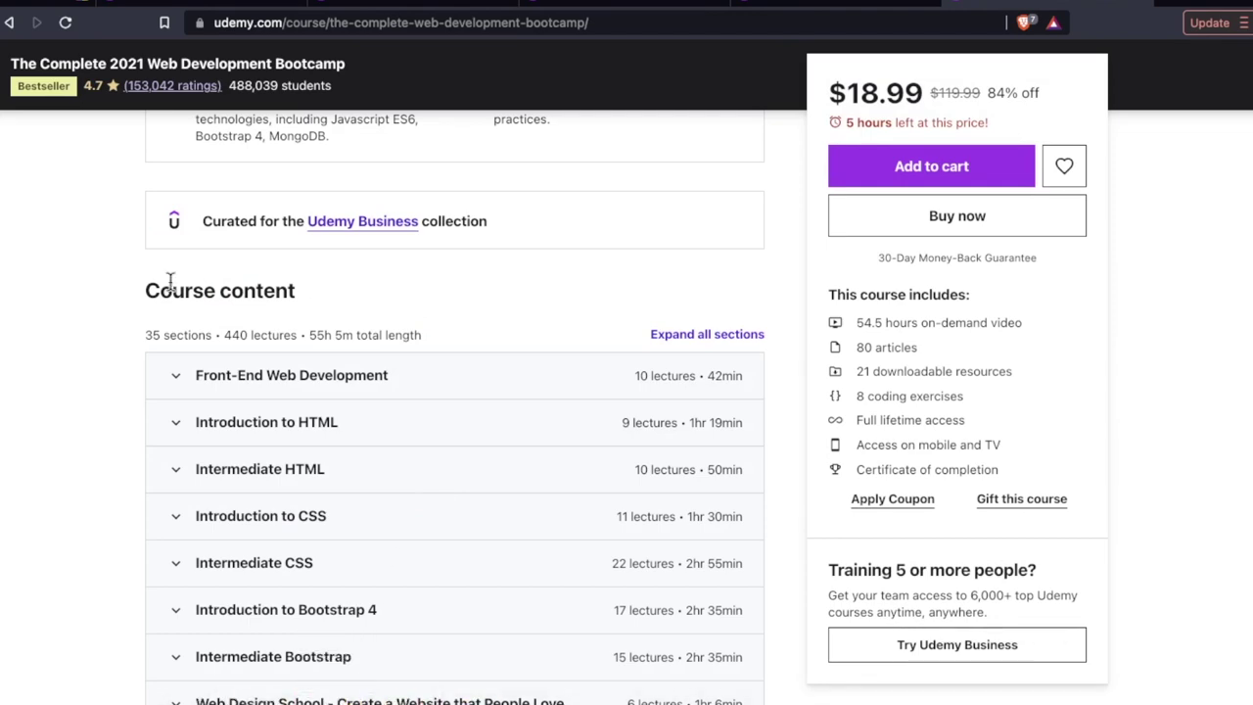
scroll(461, 294, "up", 10)
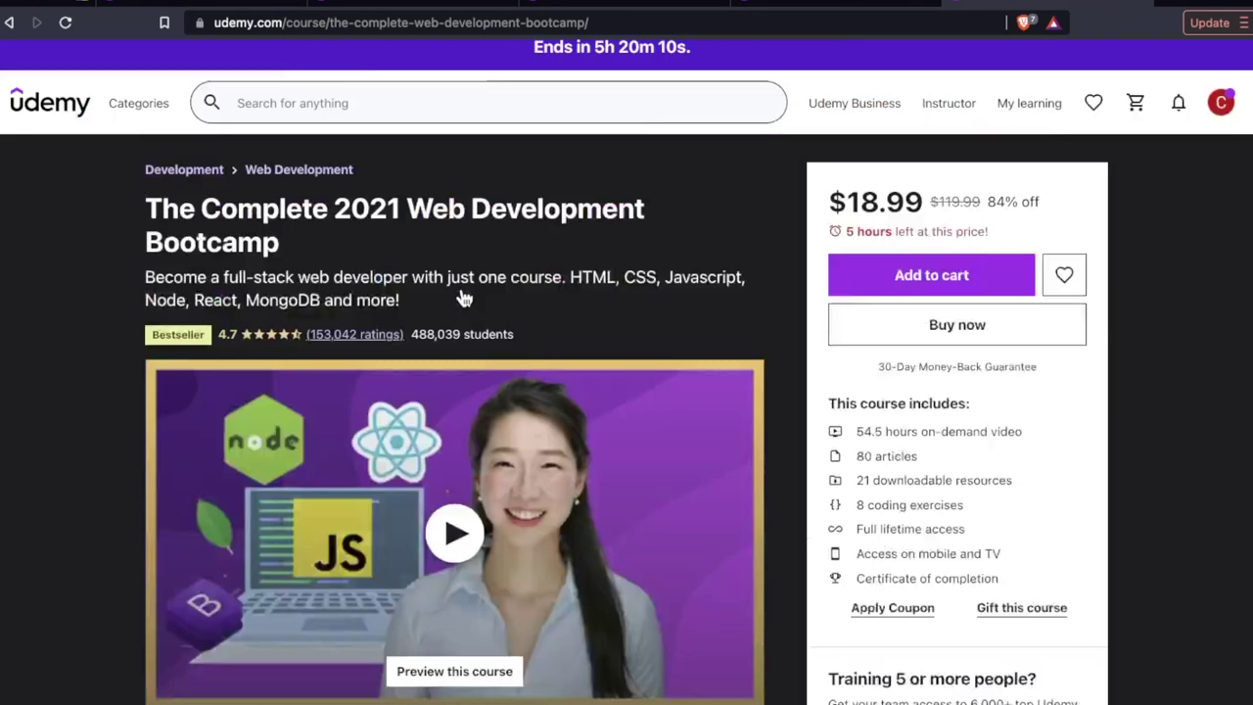
scroll(116, 432, "down", 5)
scroll(117, 432, "down", 4)
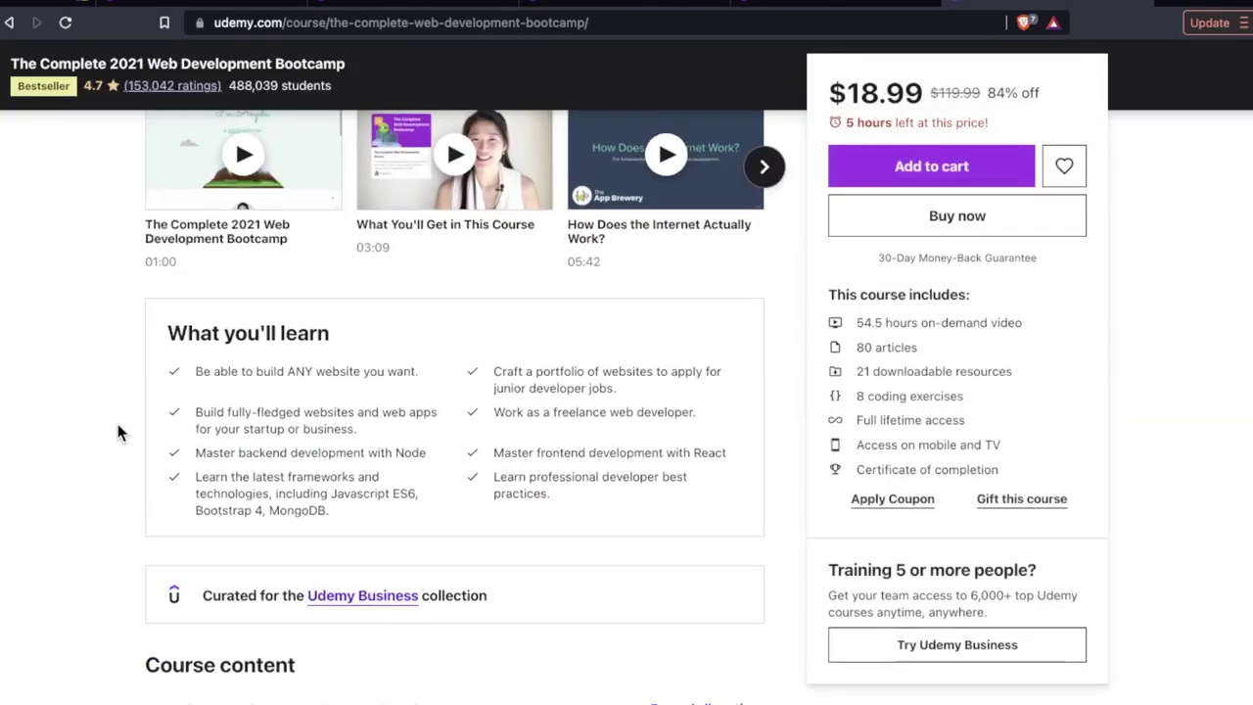
scroll(116, 431, "down", 1)
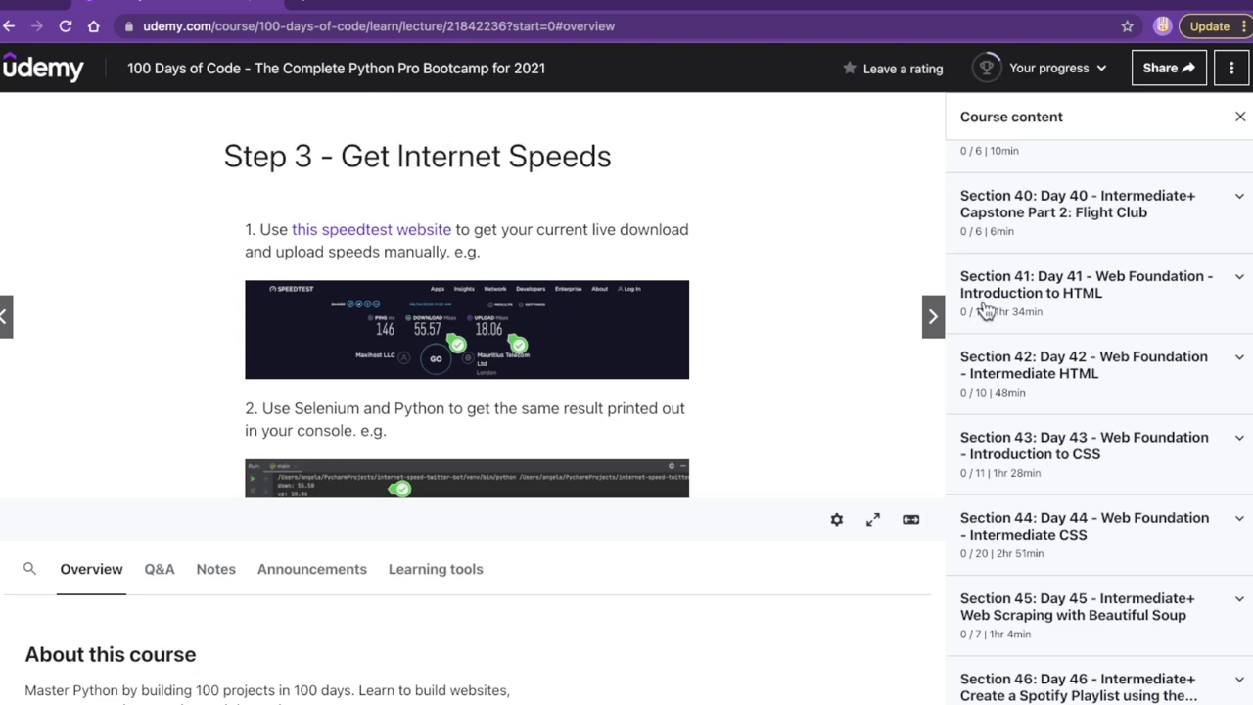
scroll(985, 310, "up", 2)
scroll(985, 310, "up", 1)
scroll(986, 310, "up", 20)
scroll(985, 310, "up", 6)
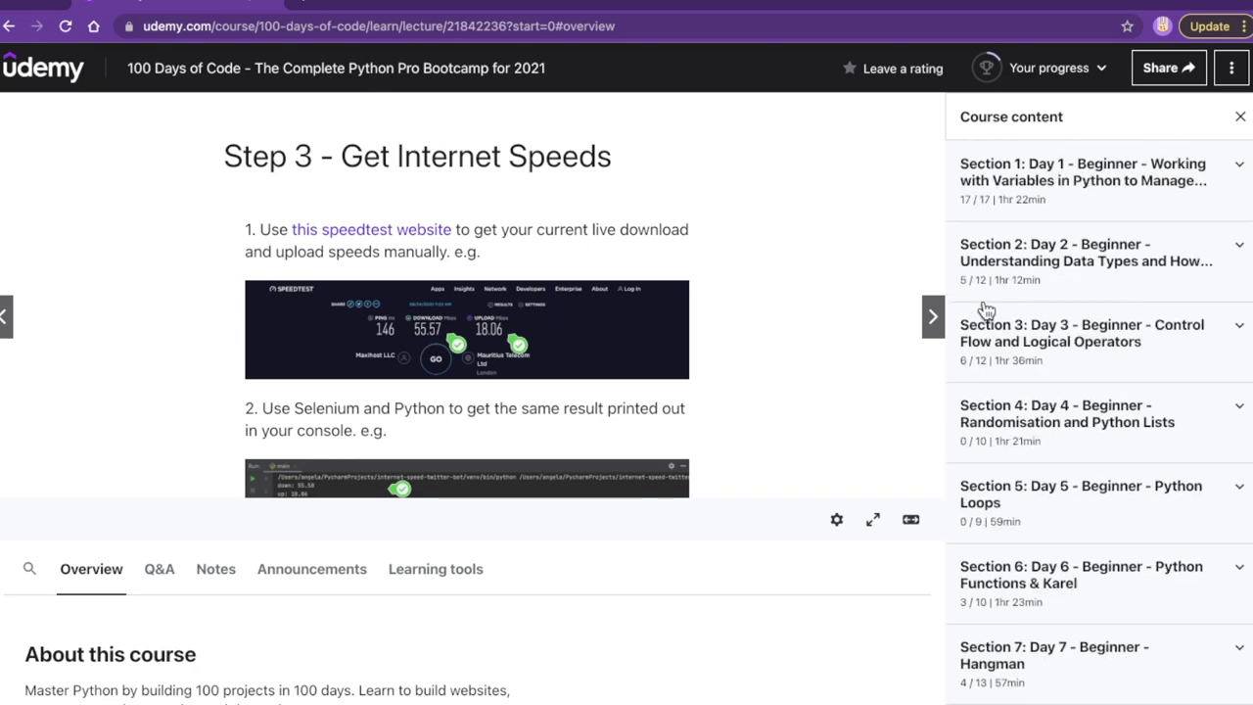
mouse_move(361, 676)
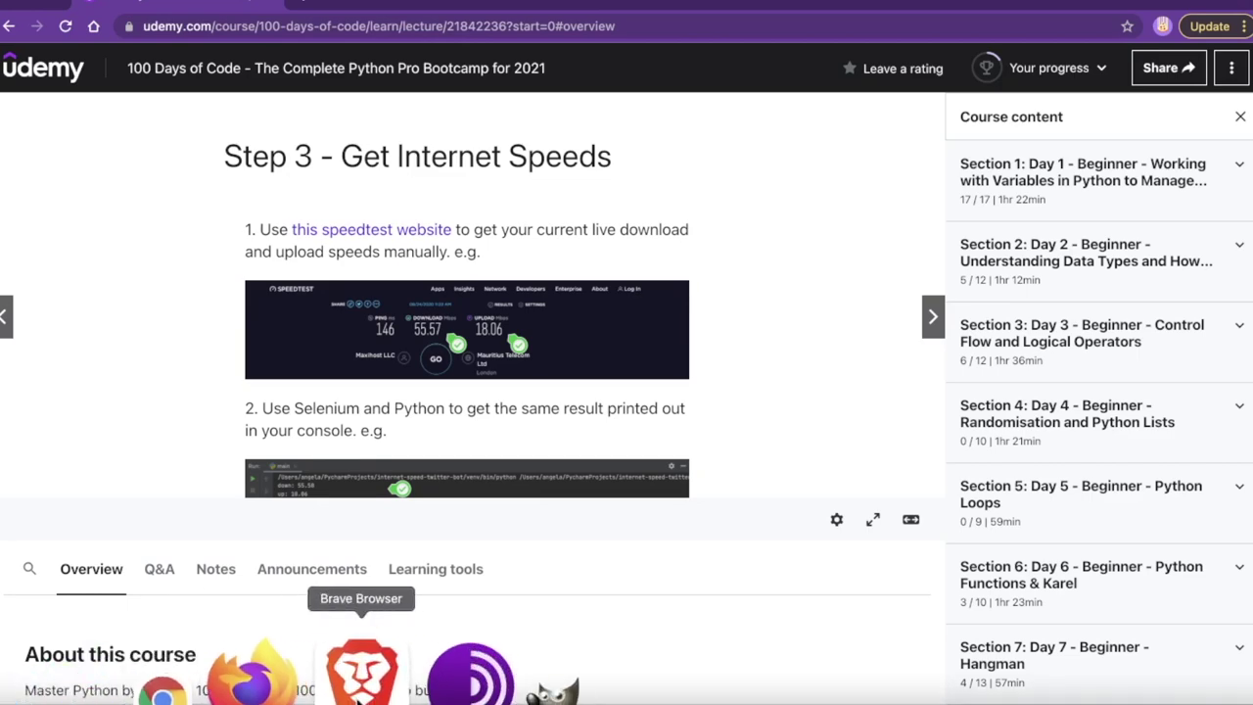
Switch from the 100 Days of Code player to the Web Development Bootcamp window
left_click(361, 676)
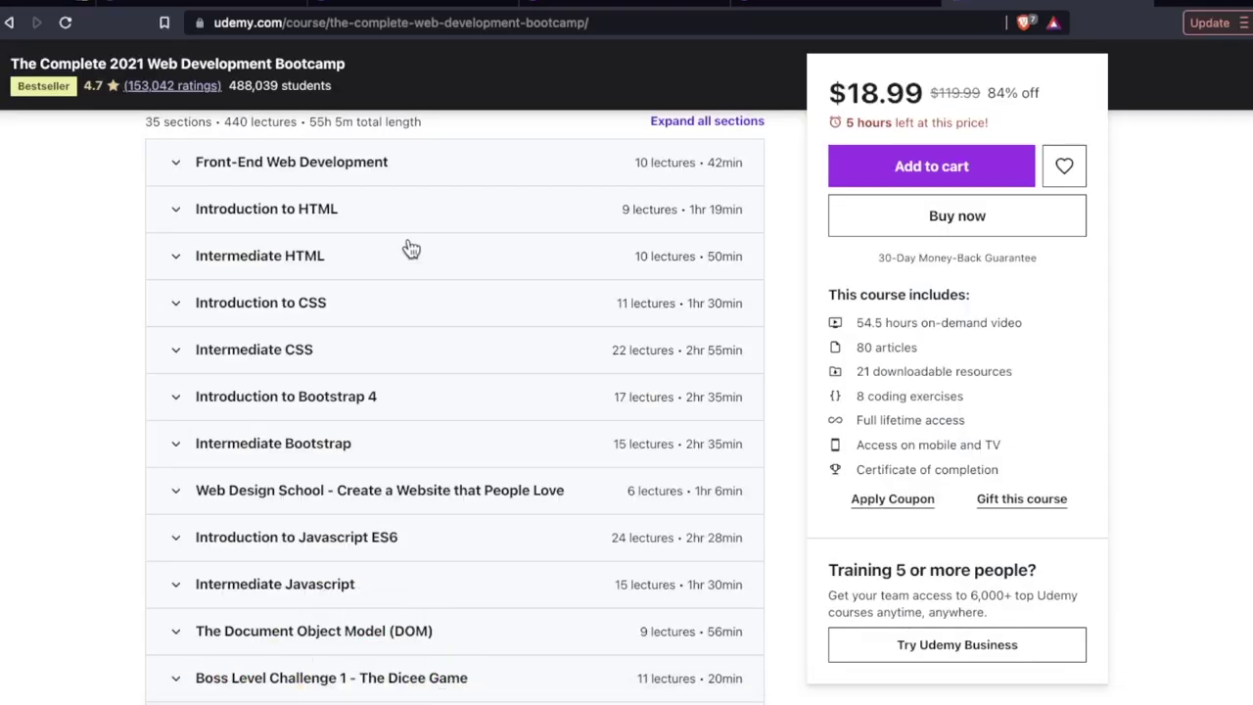
scroll(411, 249, "up", 3)
scroll(410, 249, "up", 4)
scroll(410, 249, "up", 5)
scroll(411, 249, "up", 2)
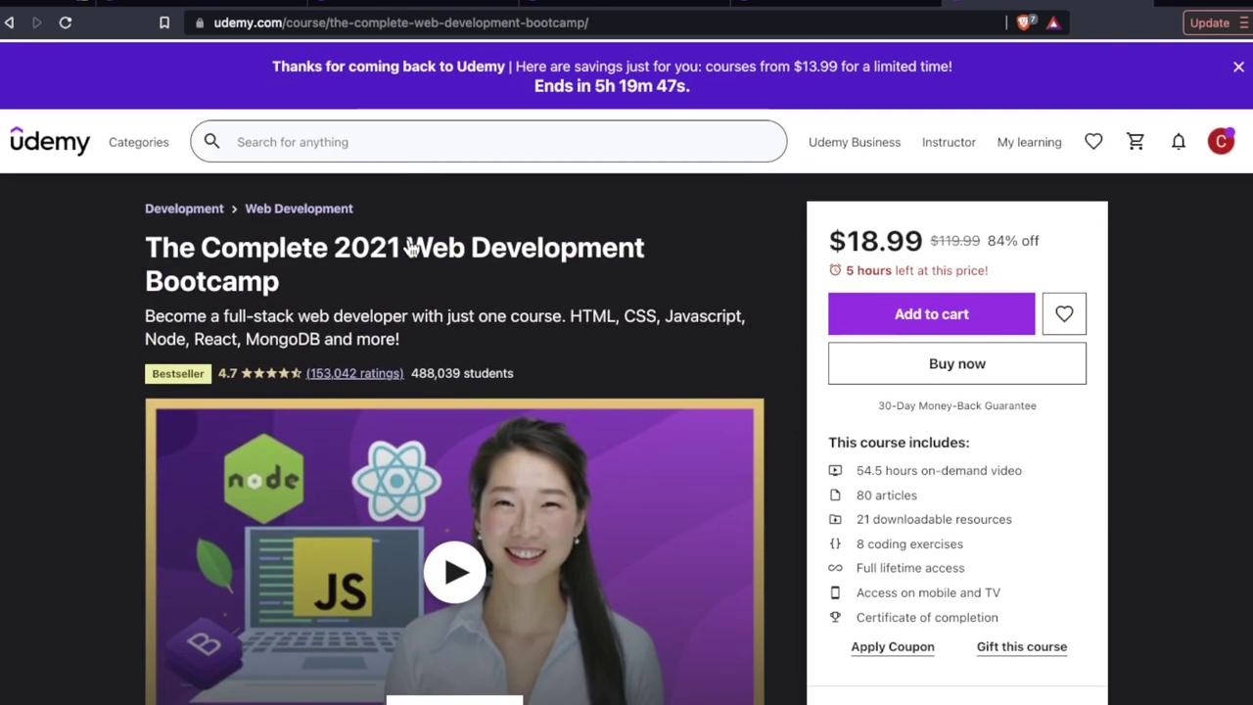
scroll(410, 249, "down", 2)
Alternate between the Zero to Mastery and Web Developer Bootcamp 2021 tabs, ending on the latter
left_click(833, 5)
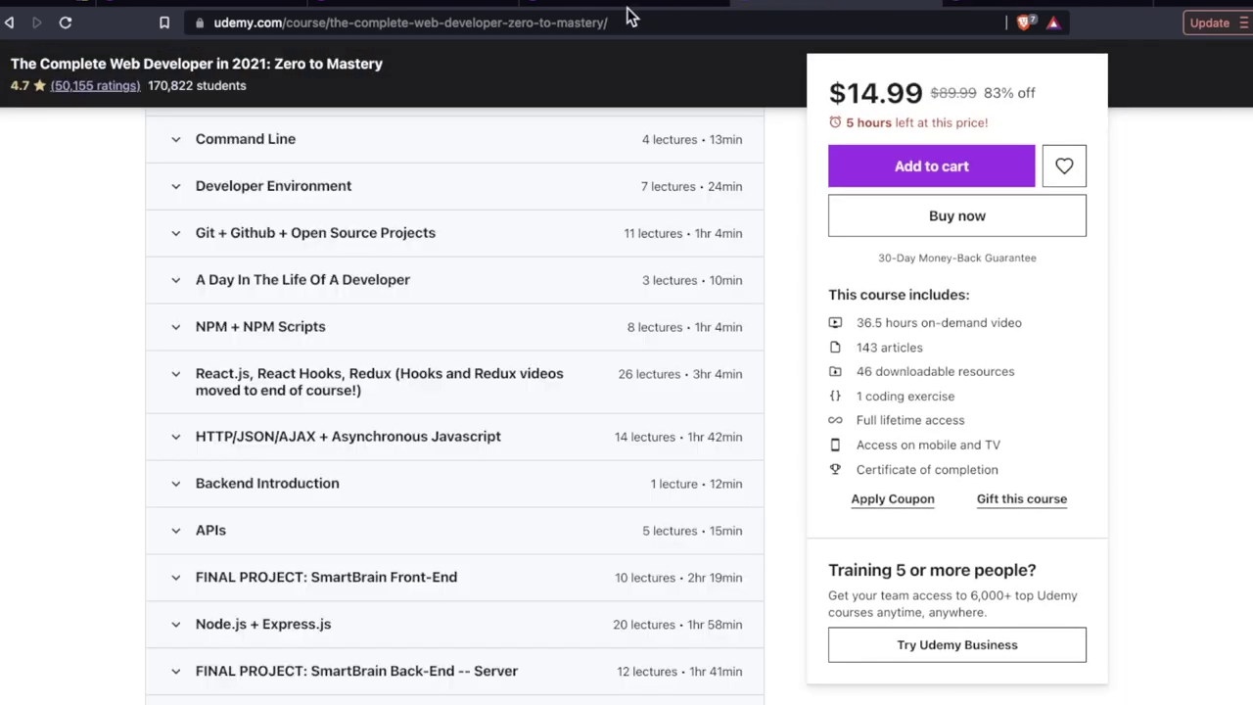
left_click(545, 8)
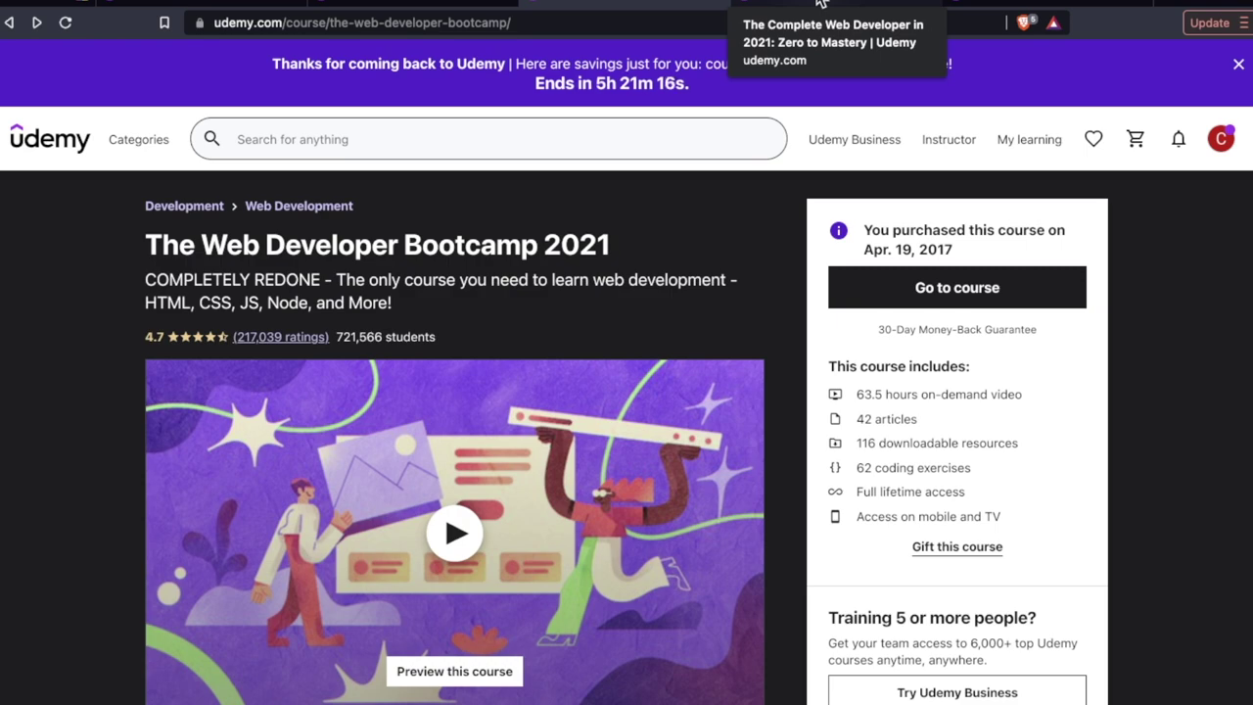
left_click(821, 3)
scroll(531, 462, "up", 5)
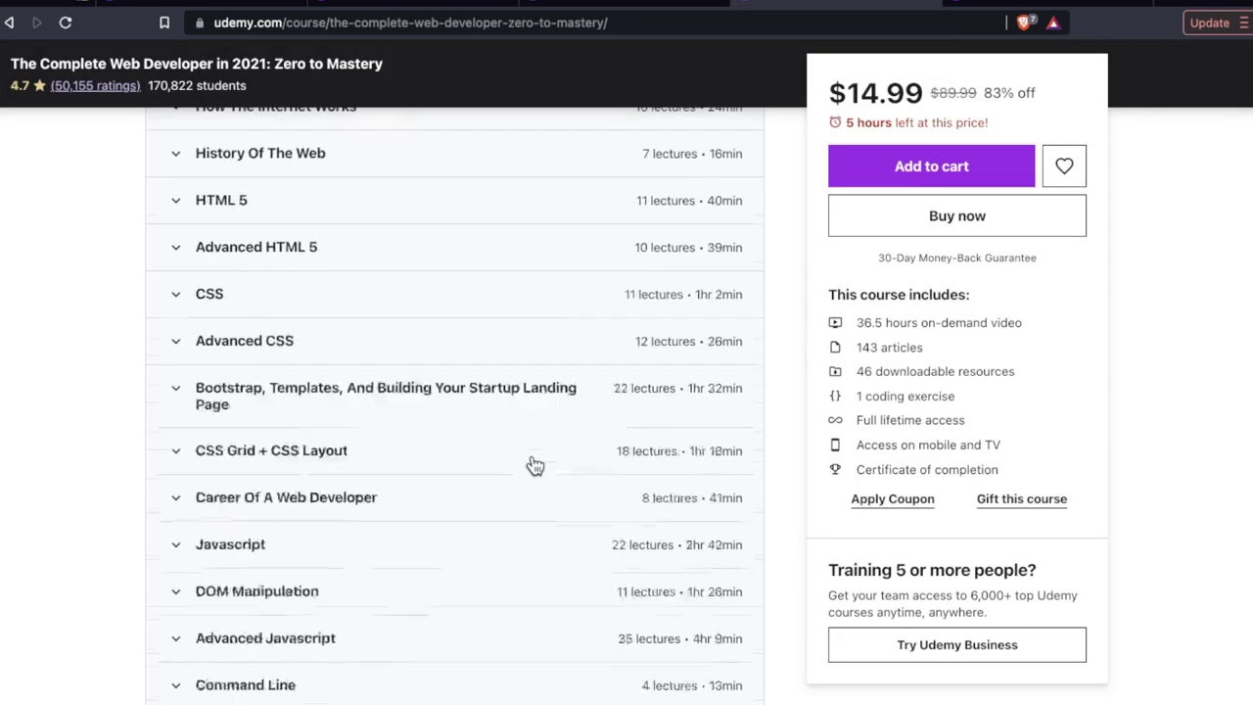
scroll(533, 463, "up", 10)
scroll(533, 463, "up", 10)
scroll(532, 461, "down", 3)
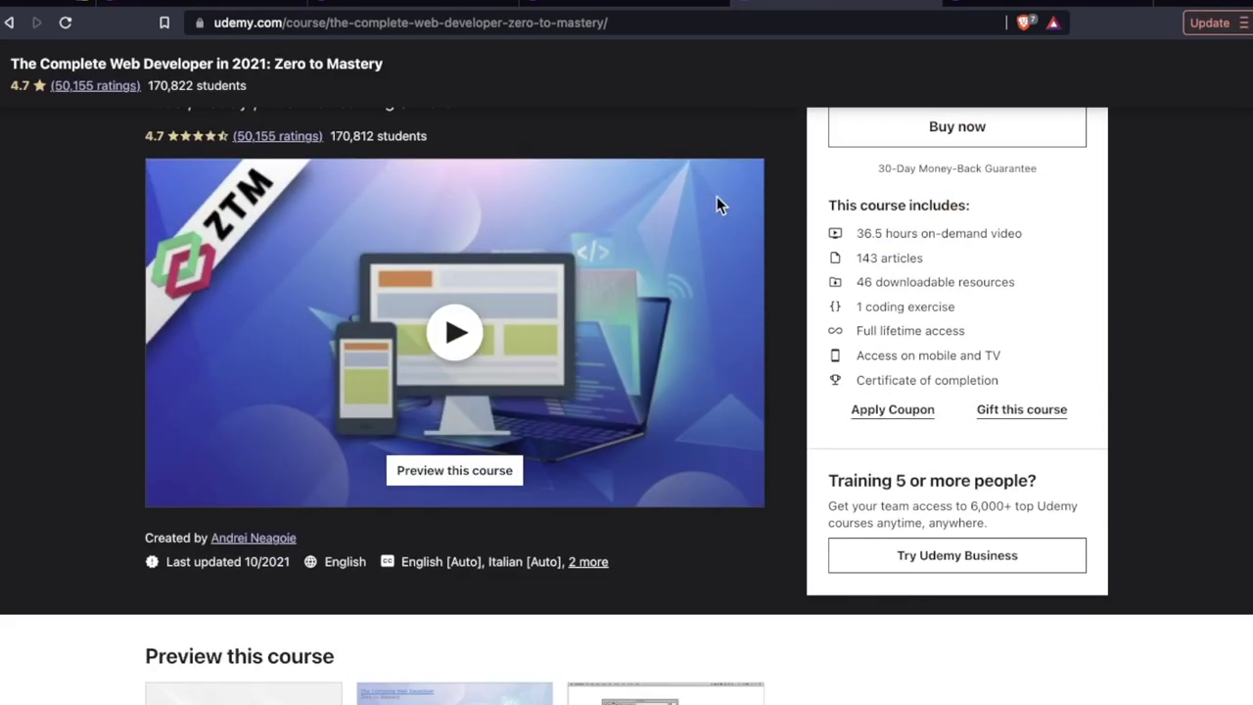
scroll(773, 333, "up", 1)
scroll(773, 333, "up", 1)
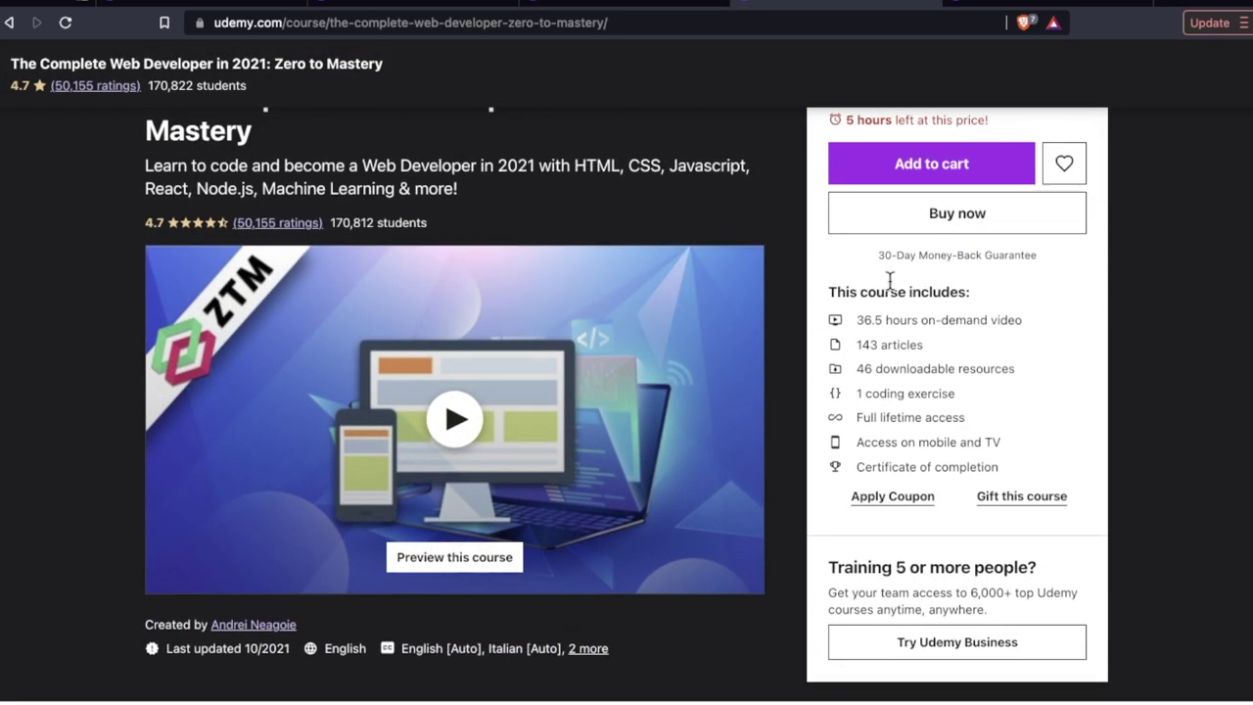
left_click(685, 5)
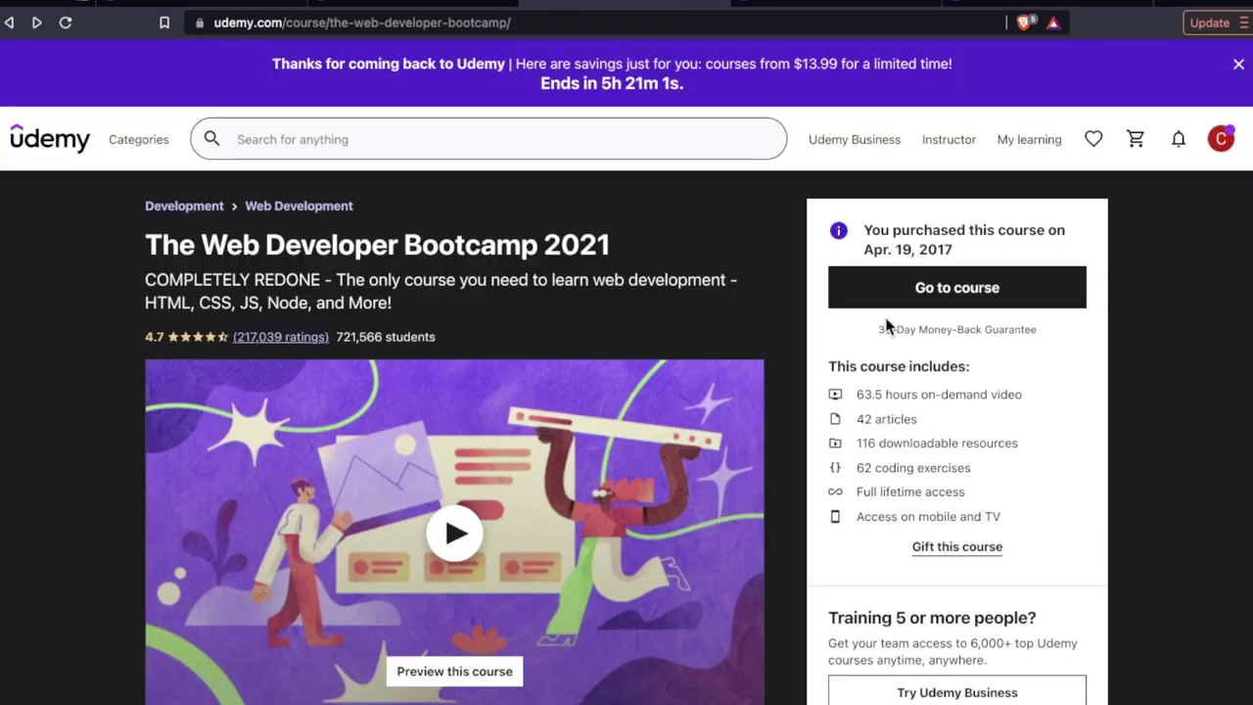
left_click(999, 5)
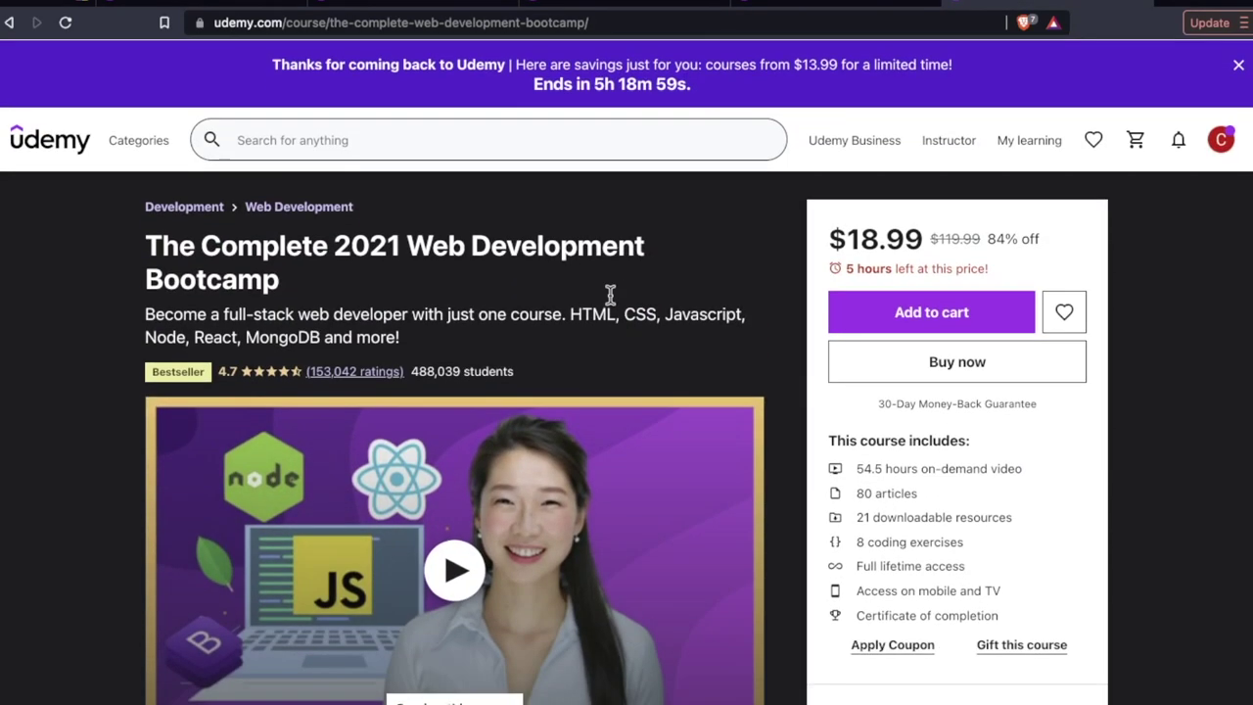
left_click(643, 7)
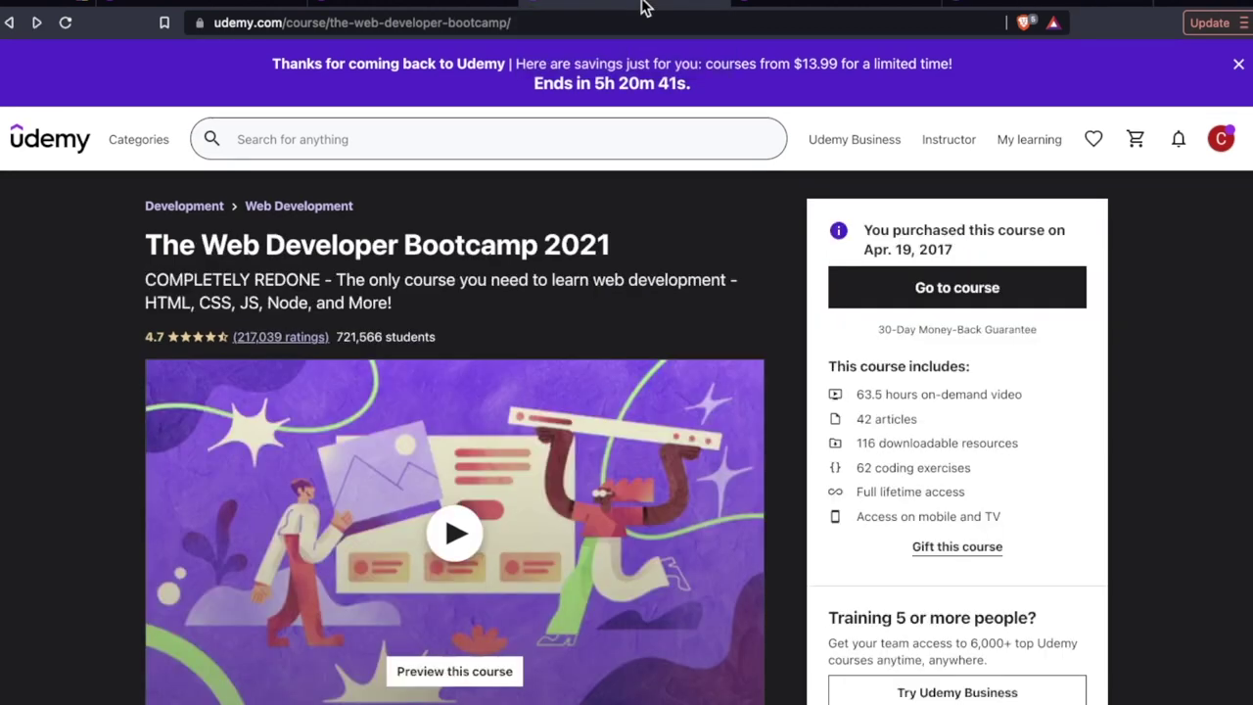
left_click(884, 3)
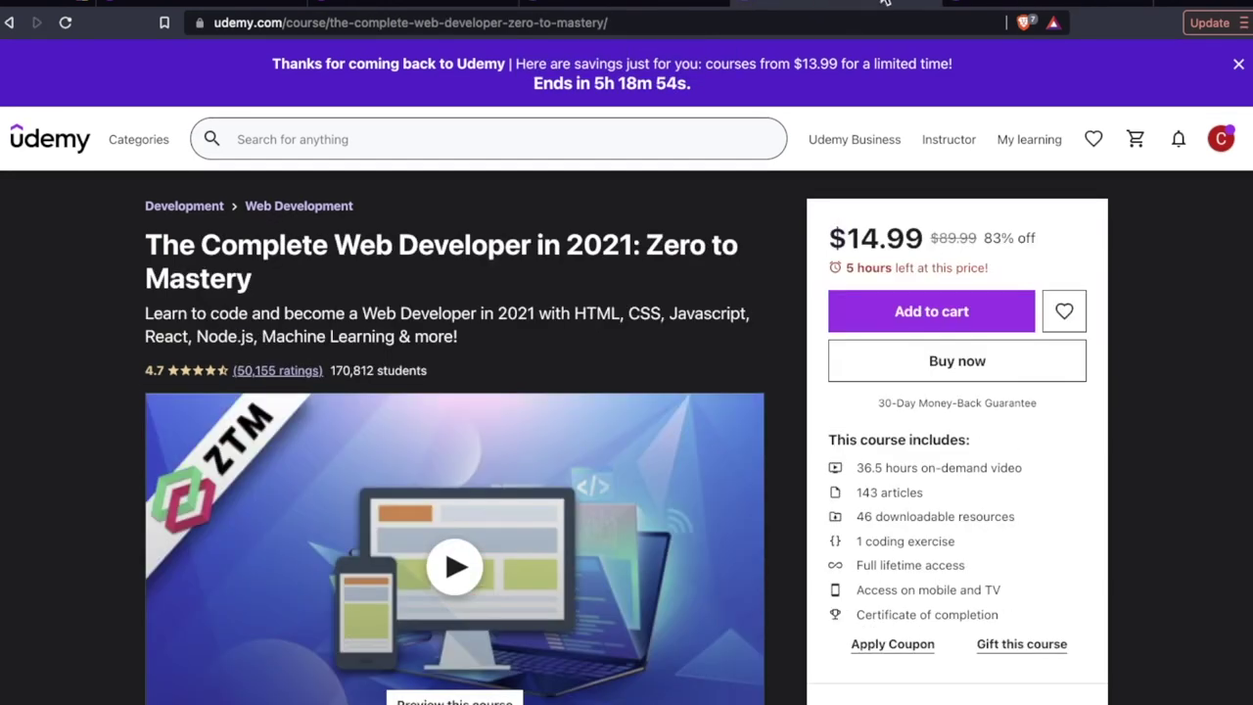
left_click(1015, 4)
left_click(1021, 8)
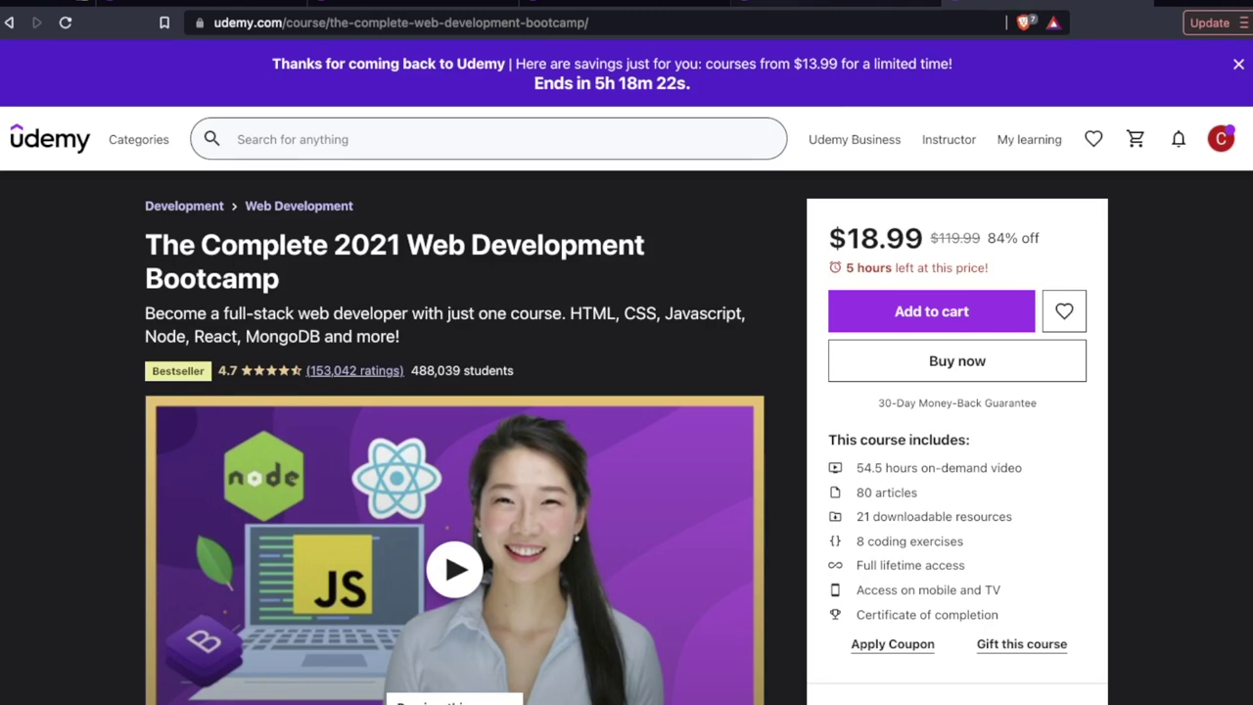
left_click(801, 8)
left_click(587, 8)
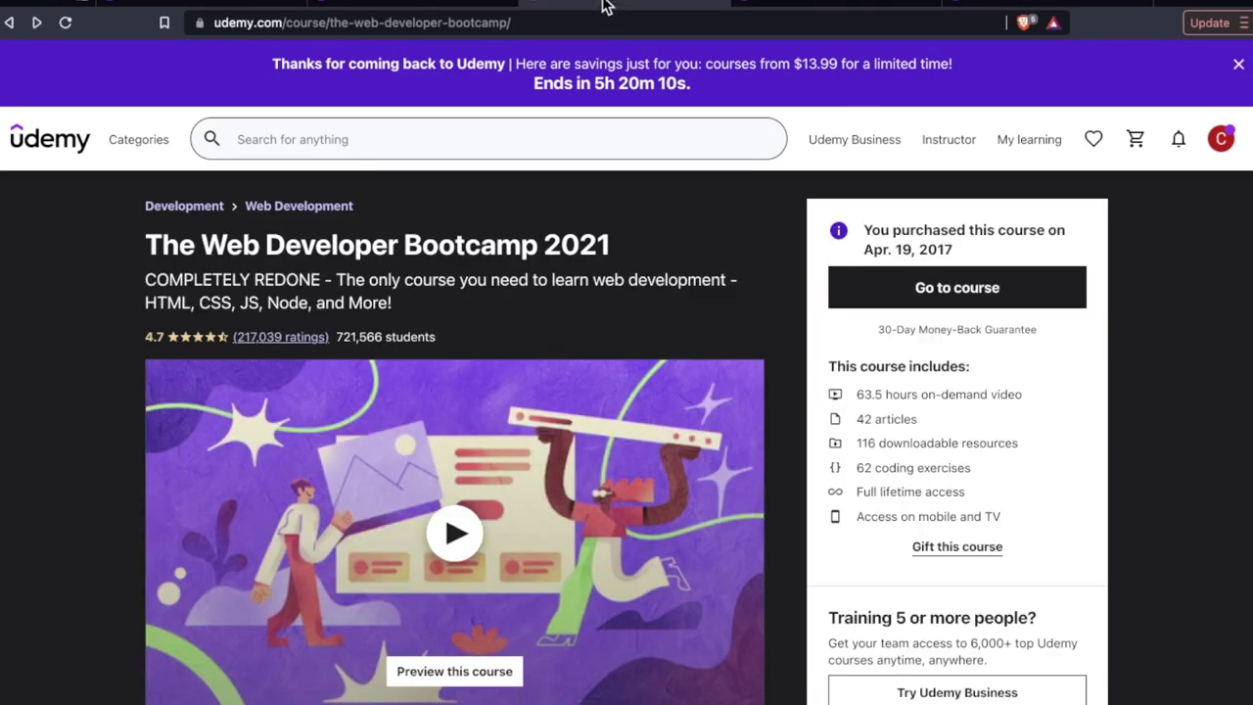